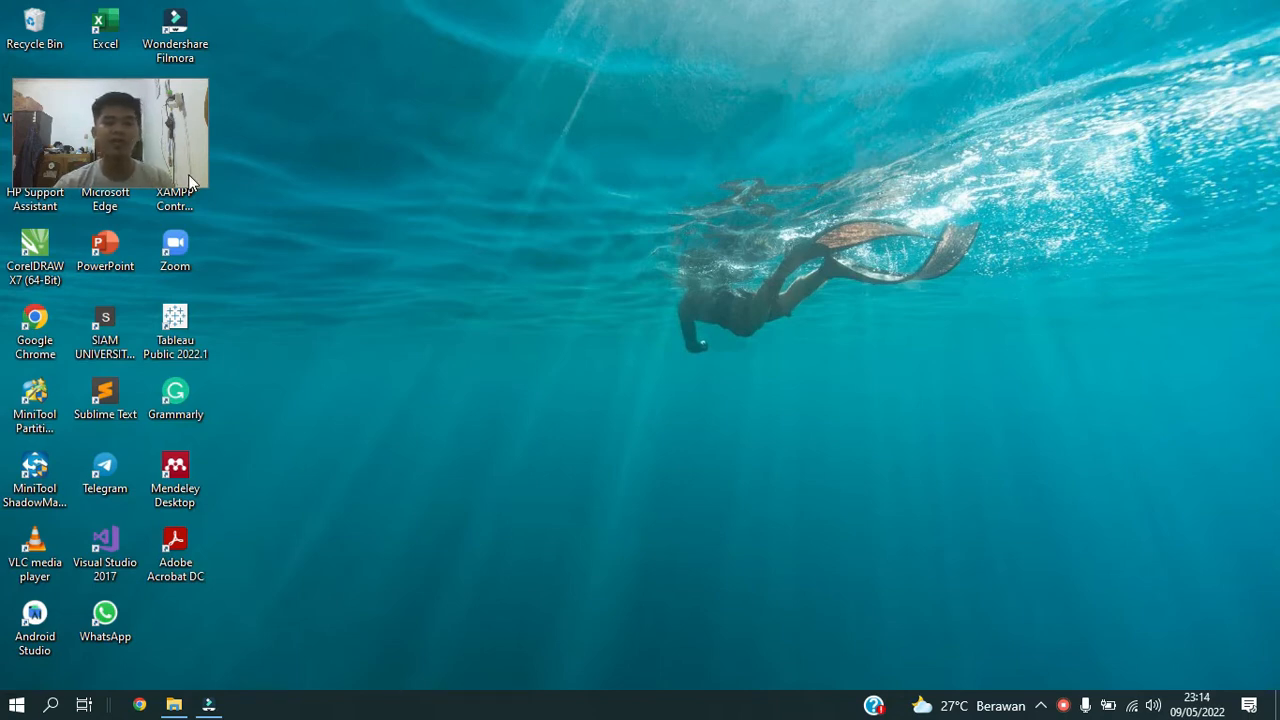
pyautogui.click(401, 203)
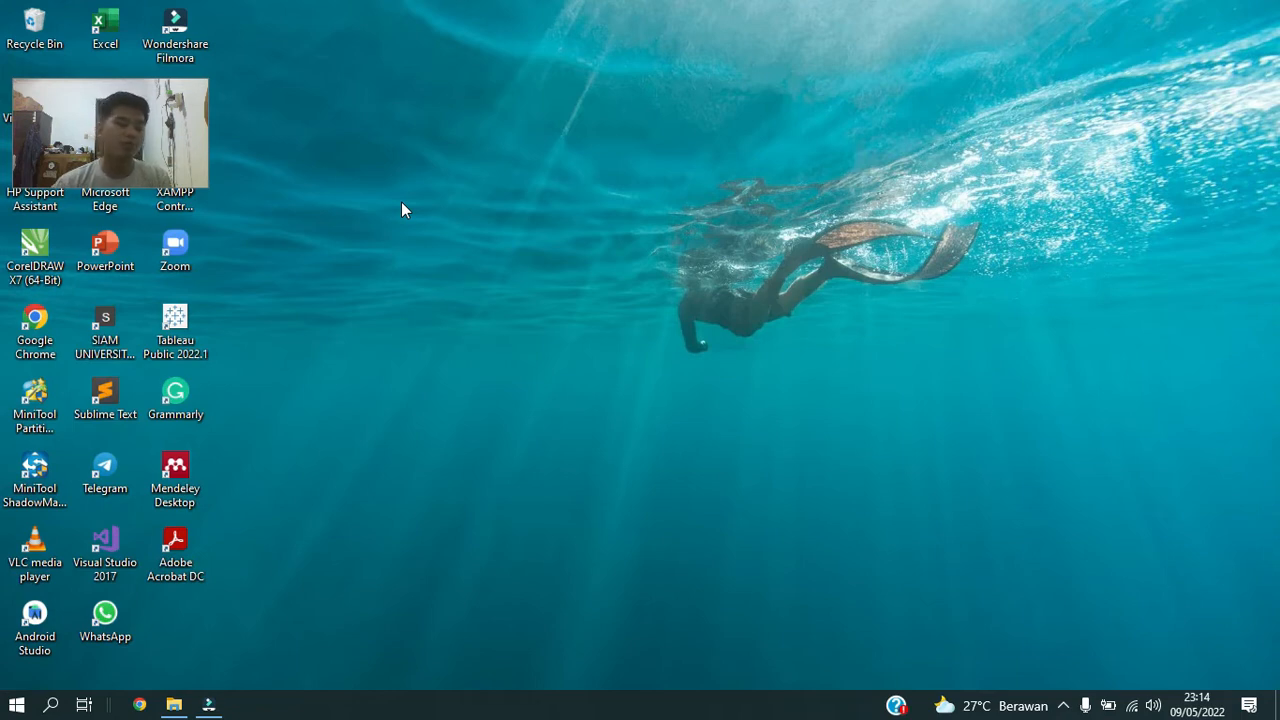
pyautogui.rightClick(430, 170)
pyautogui.click(505, 228)
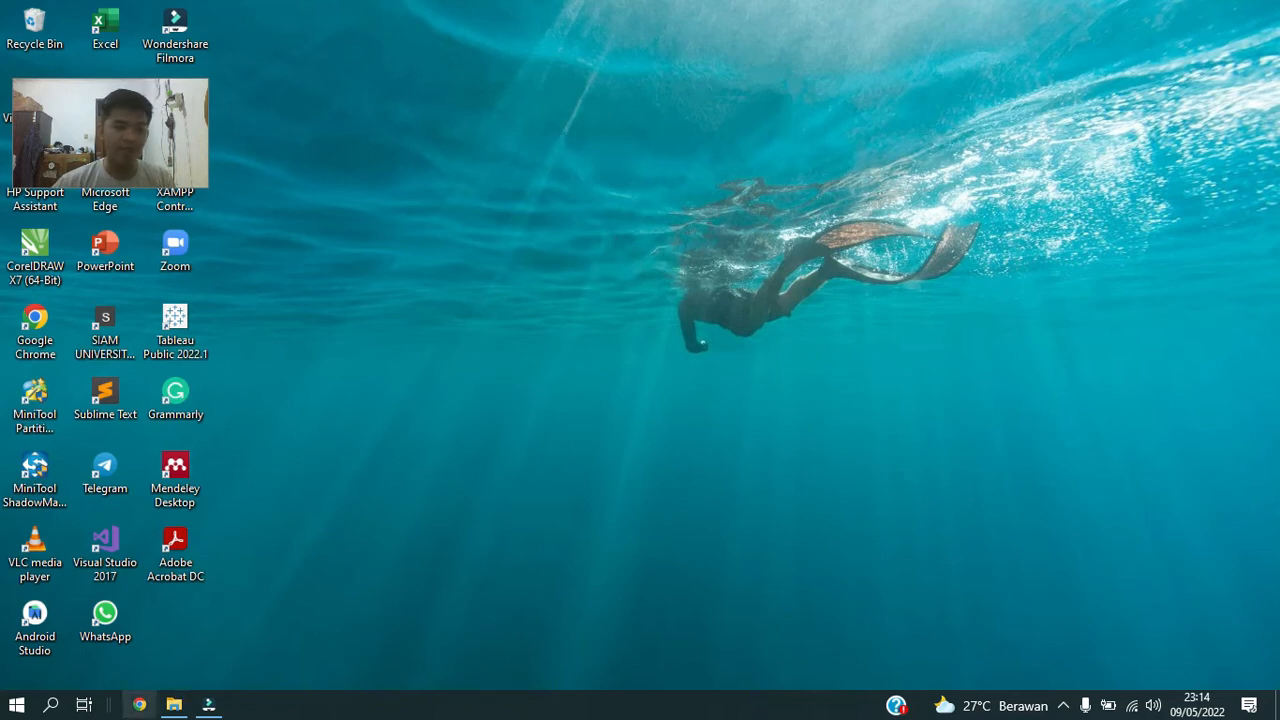
# Open Google Chrome and go to the flutter.dev website.
pyautogui.click(140, 706)
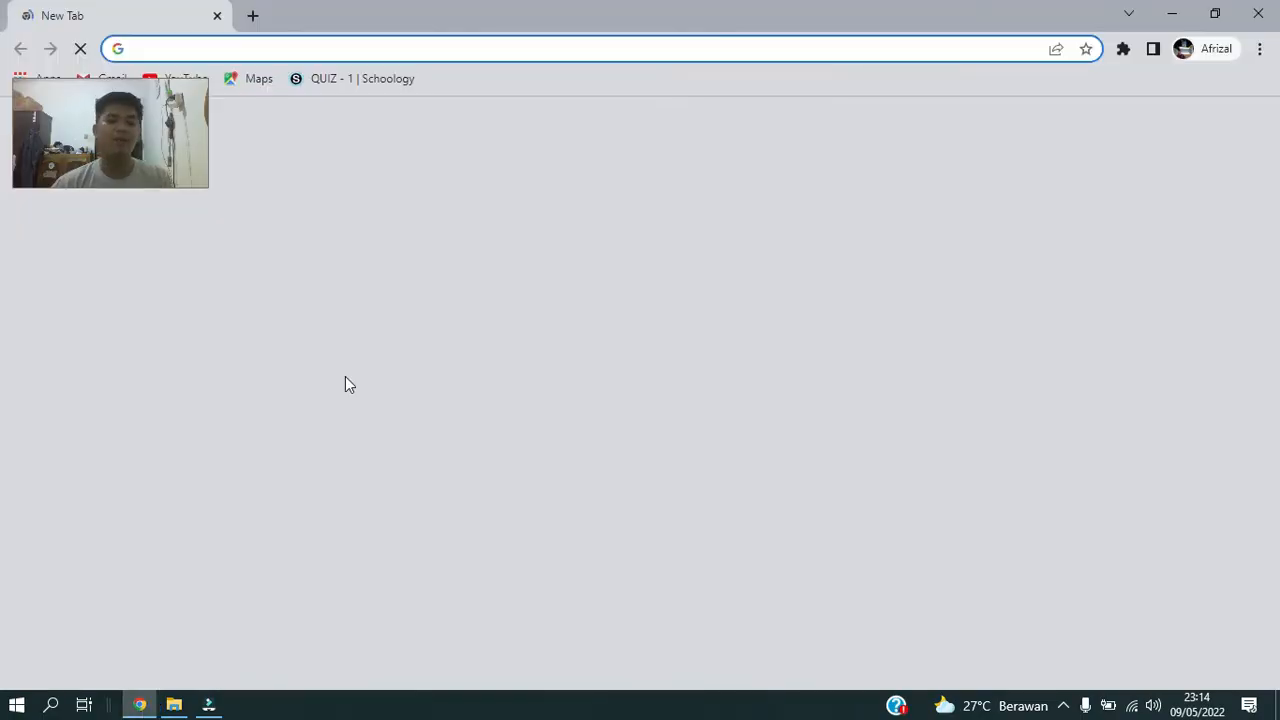
pyautogui.click(396, 48)
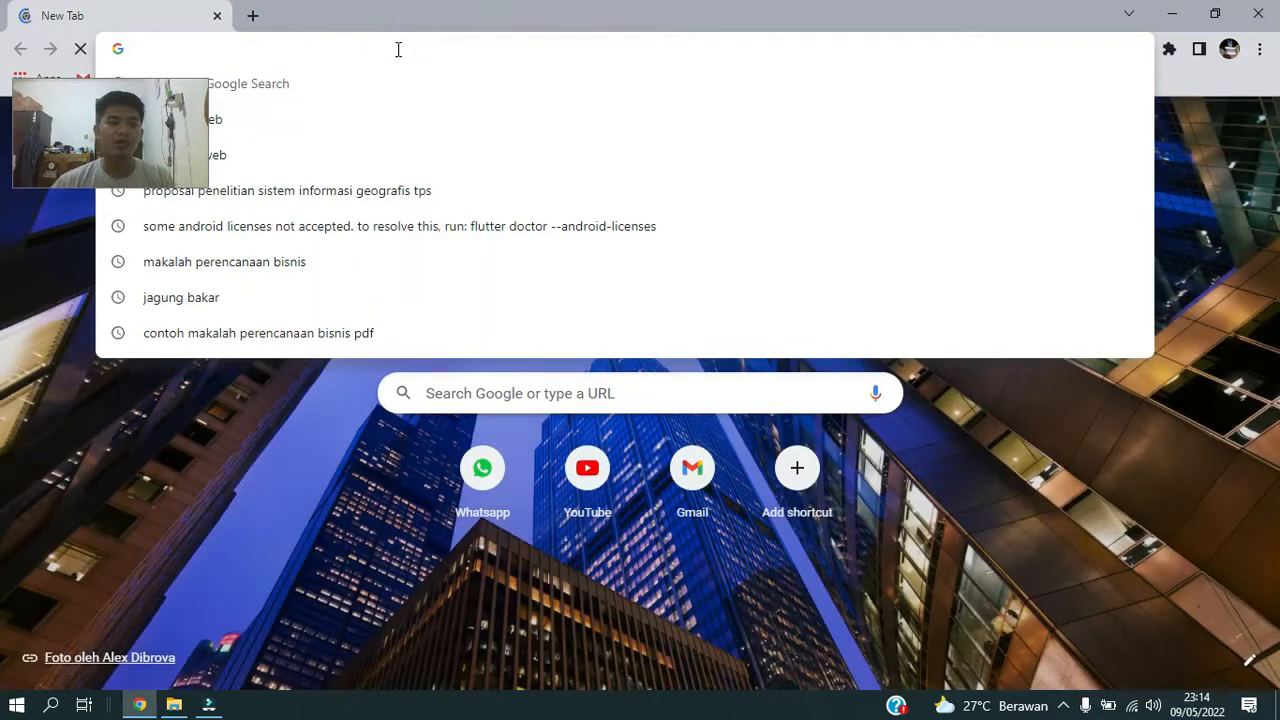
pyautogui.write('fl')
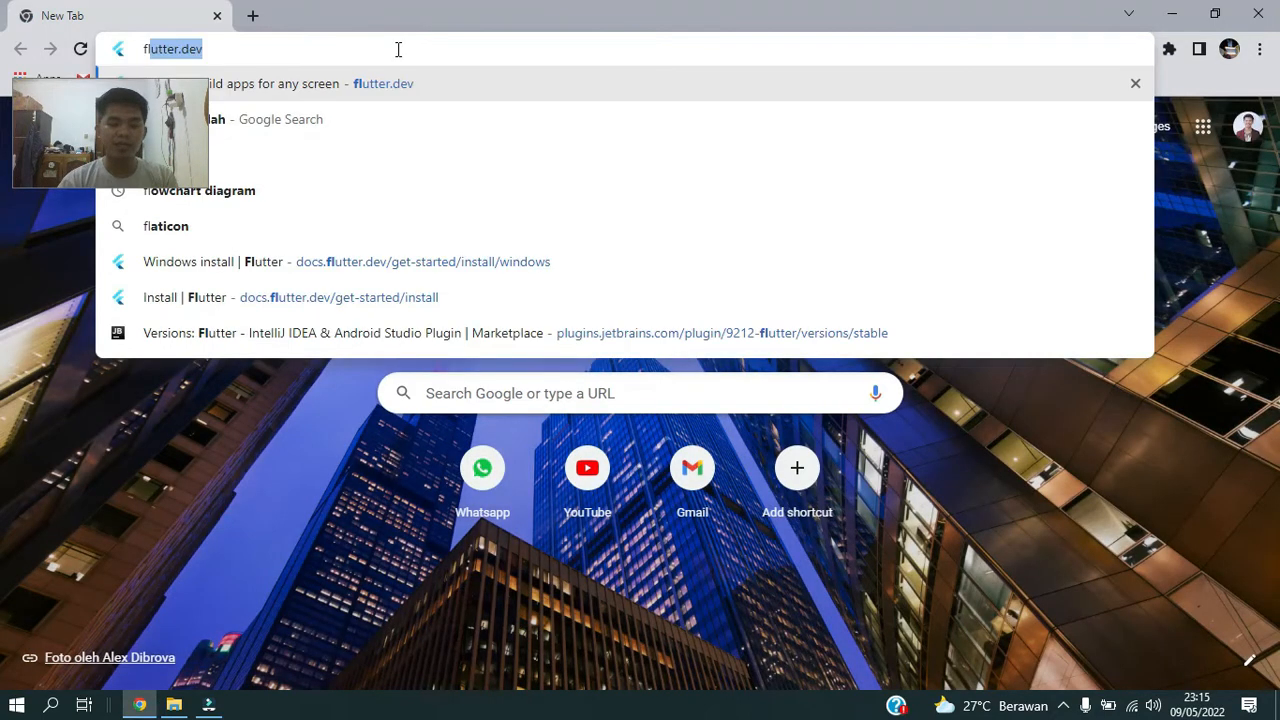
pyautogui.write('utter.de')
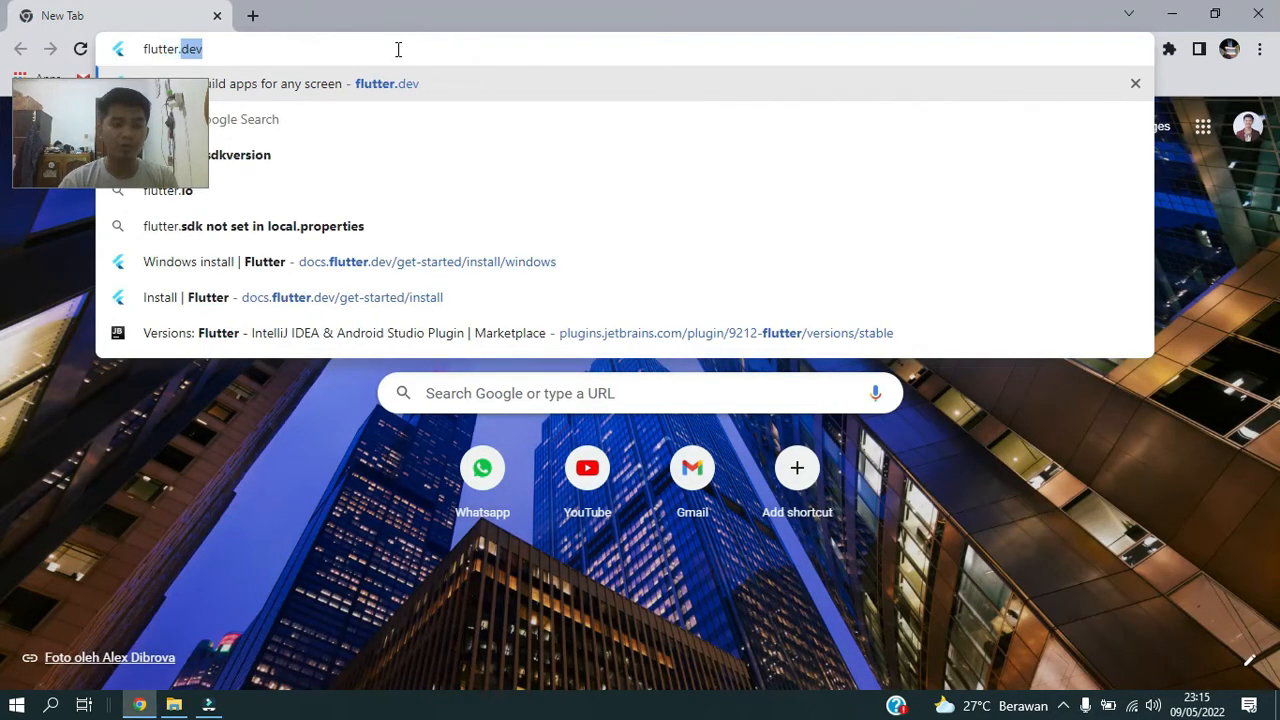
pyautogui.write('v')
pyautogui.press('Return')
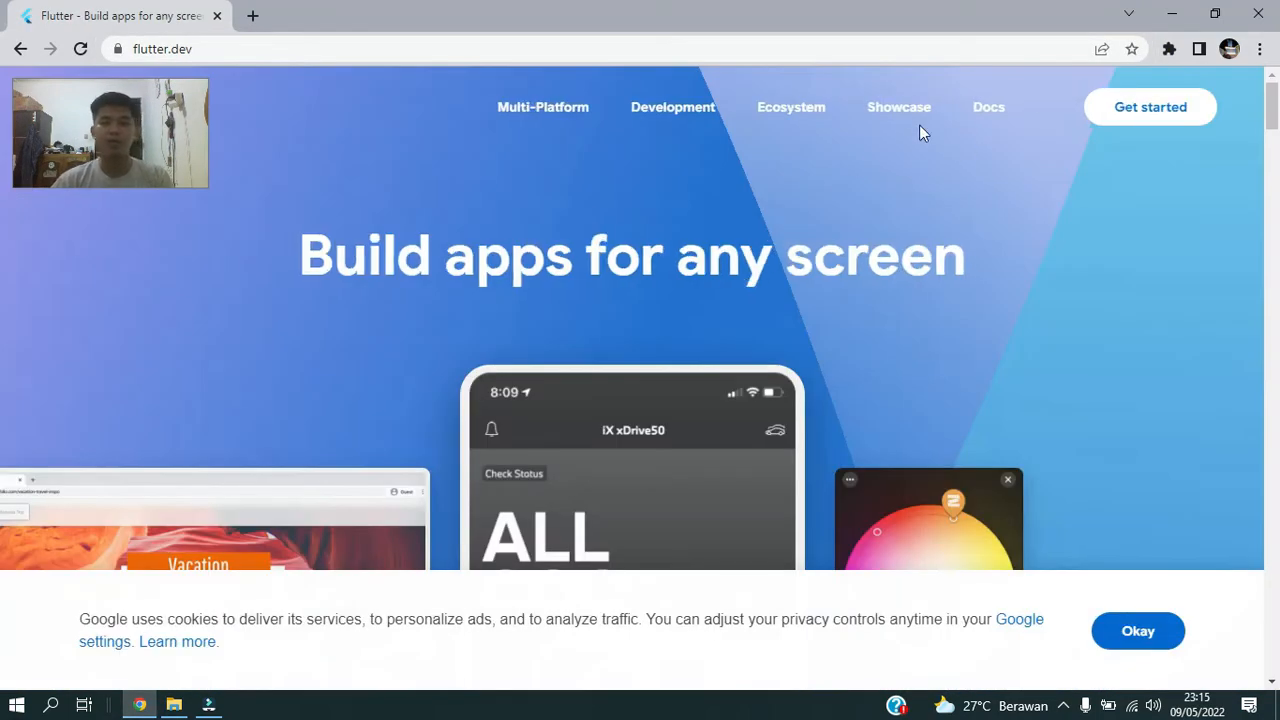
# Go to Flutter's Get started install page and open the installation guide for Windows.
pyautogui.moveTo(1020, 125)
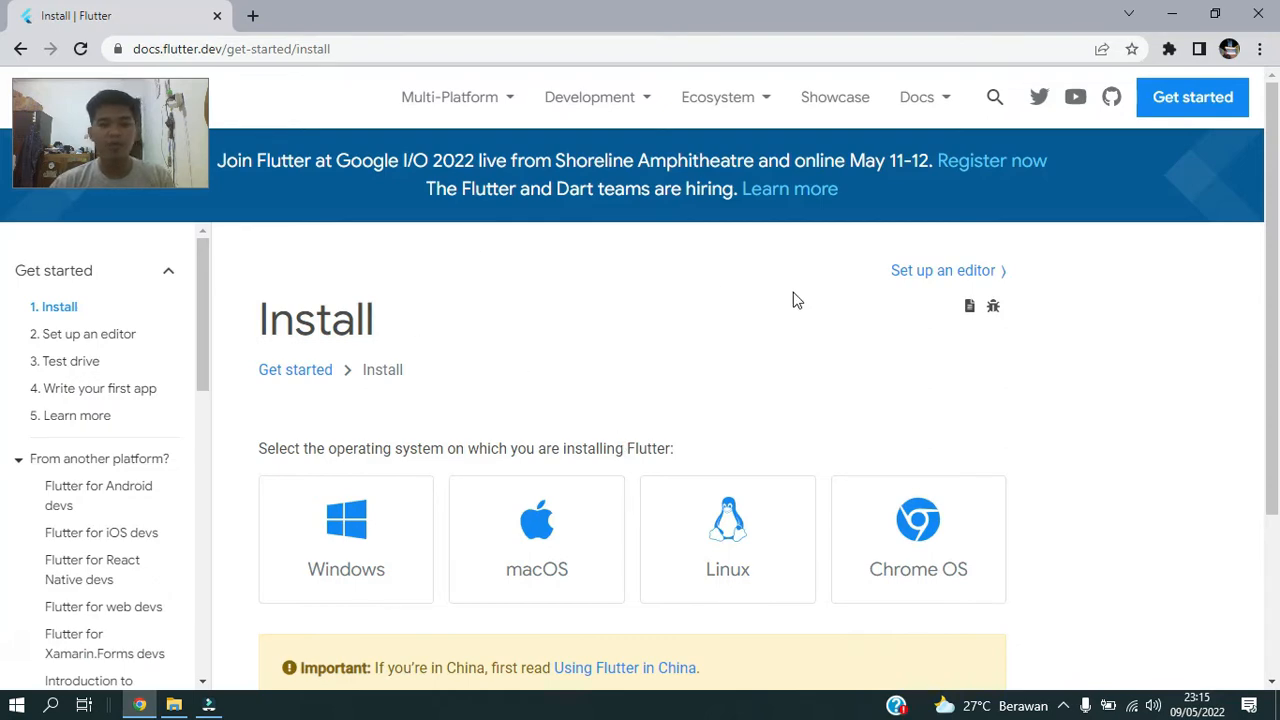
pyautogui.scroll(-3, 539, 299)
pyautogui.scroll(3, 508, 315)
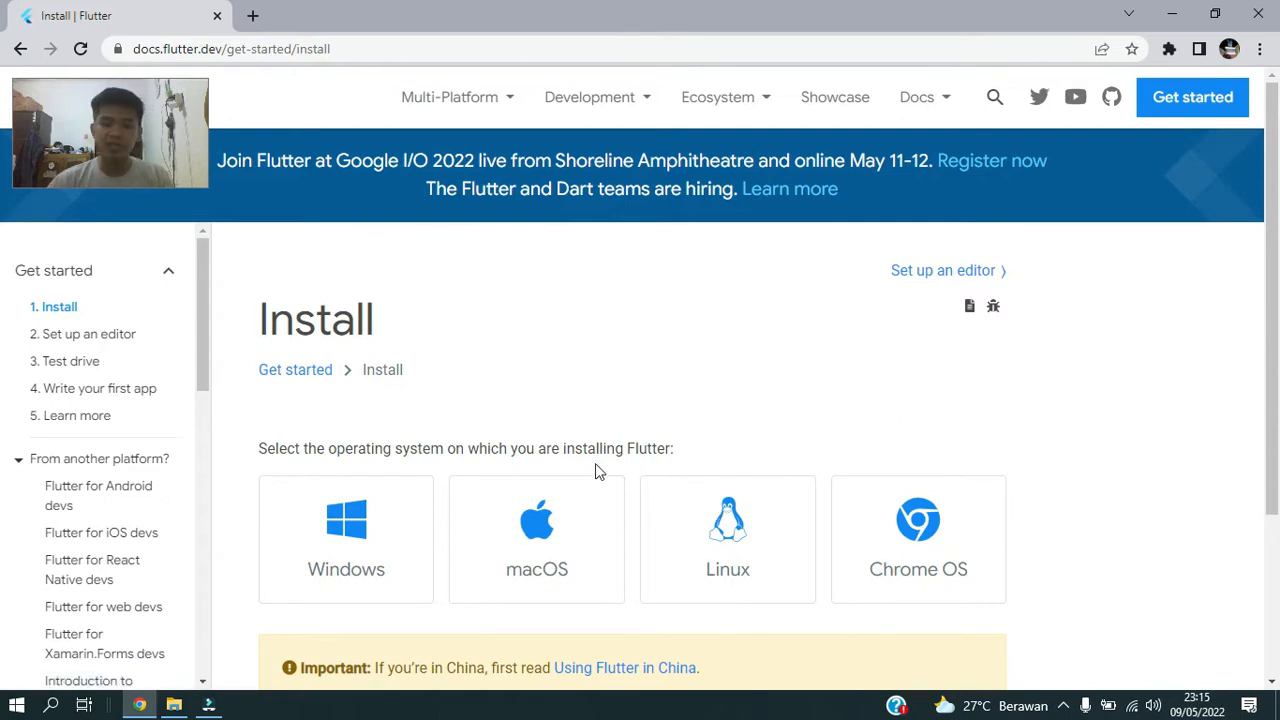
pyautogui.click(395, 533)
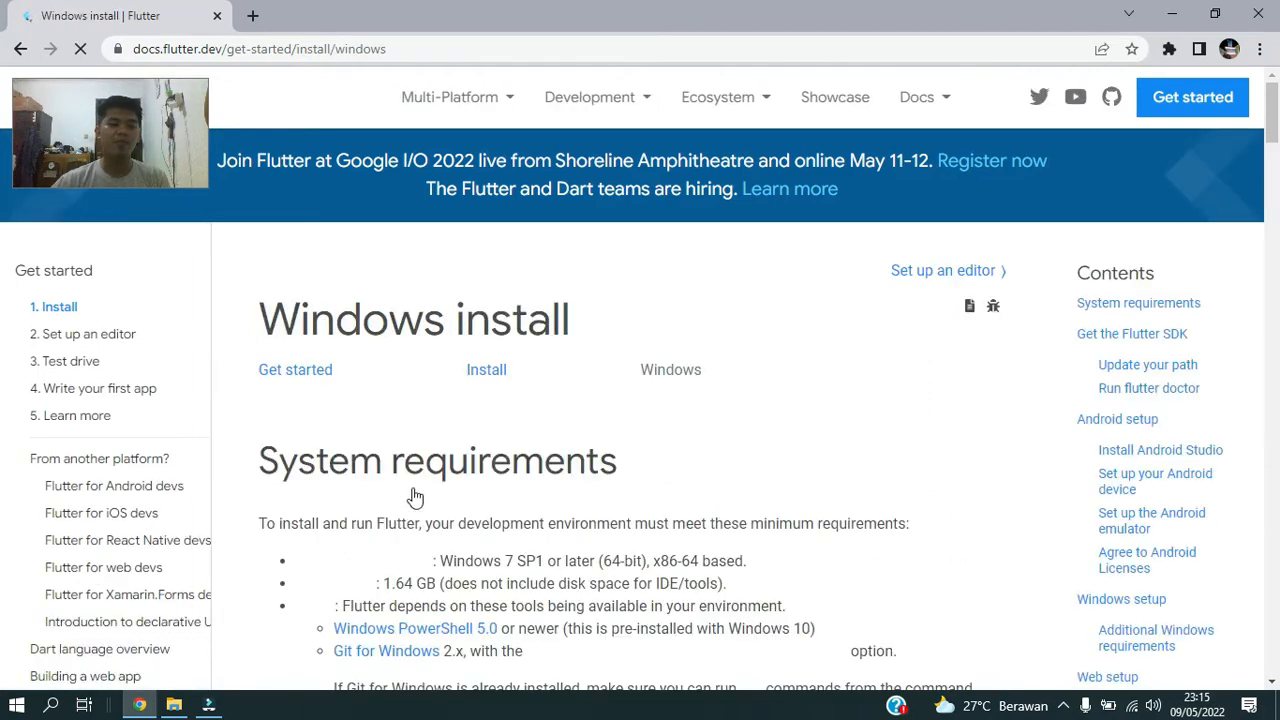
# Review the system requirements and start downloading the flutter_windows_2.10.5-stable.zip installation bundle.
pyautogui.scroll(-3, 486, 466)
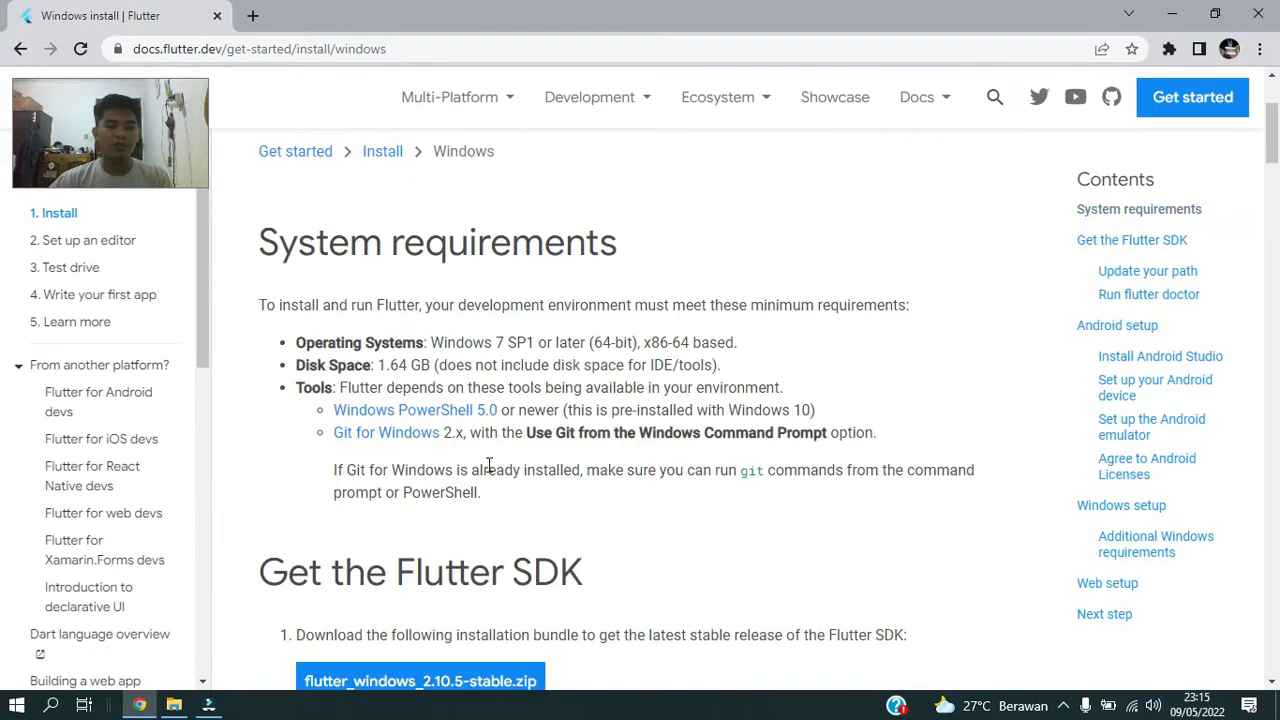
pyautogui.scroll(4, 486, 472)
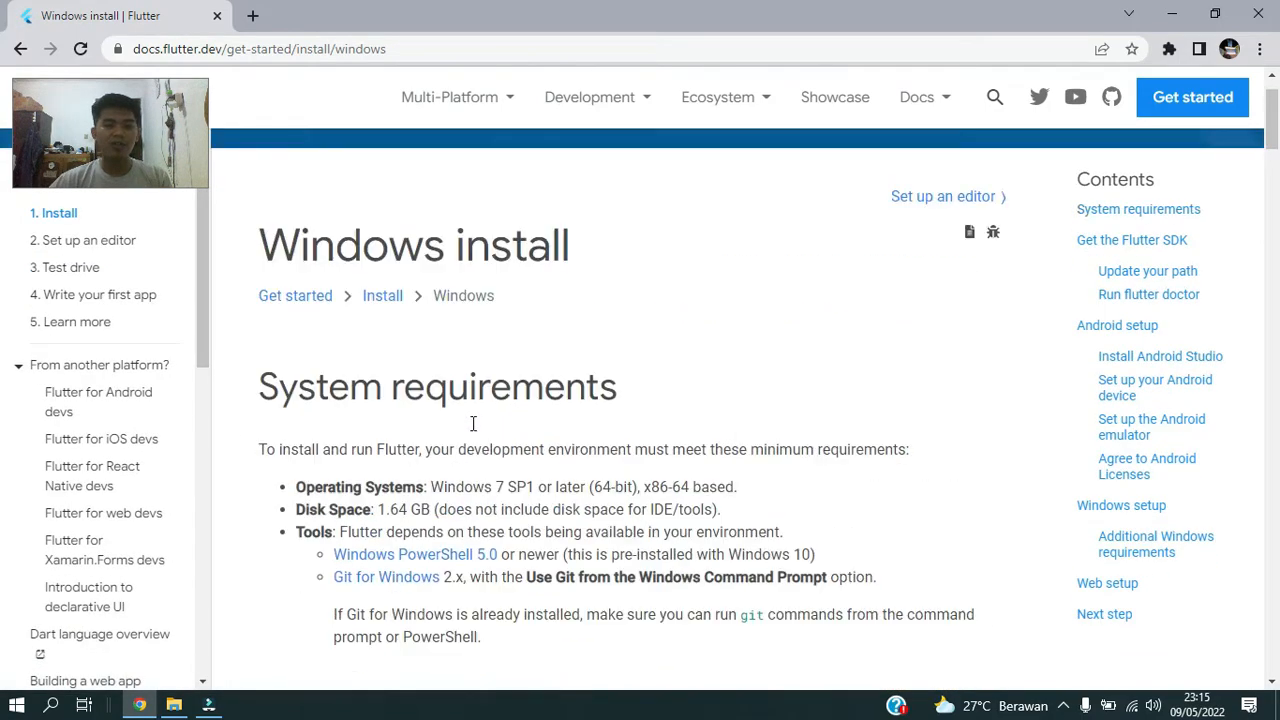
pyautogui.scroll(-4, 475, 430)
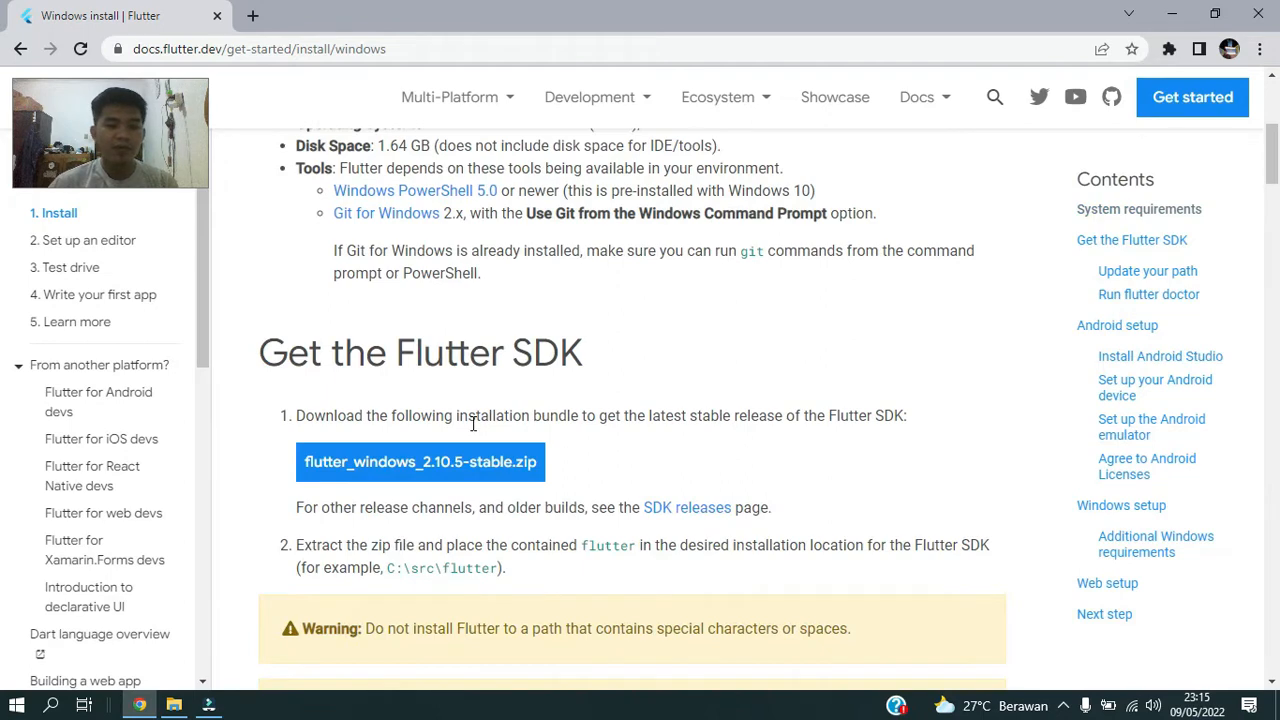
pyautogui.scroll(2, 473, 425)
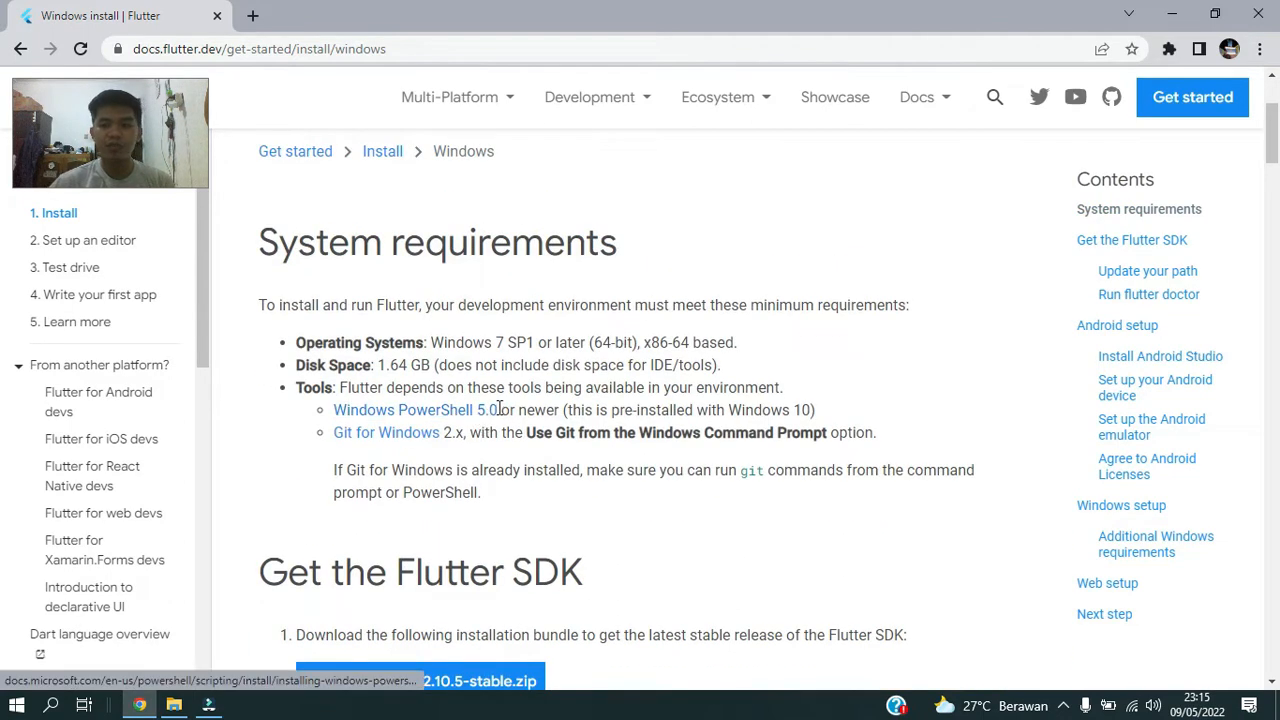
pyautogui.scroll(-2, 496, 412)
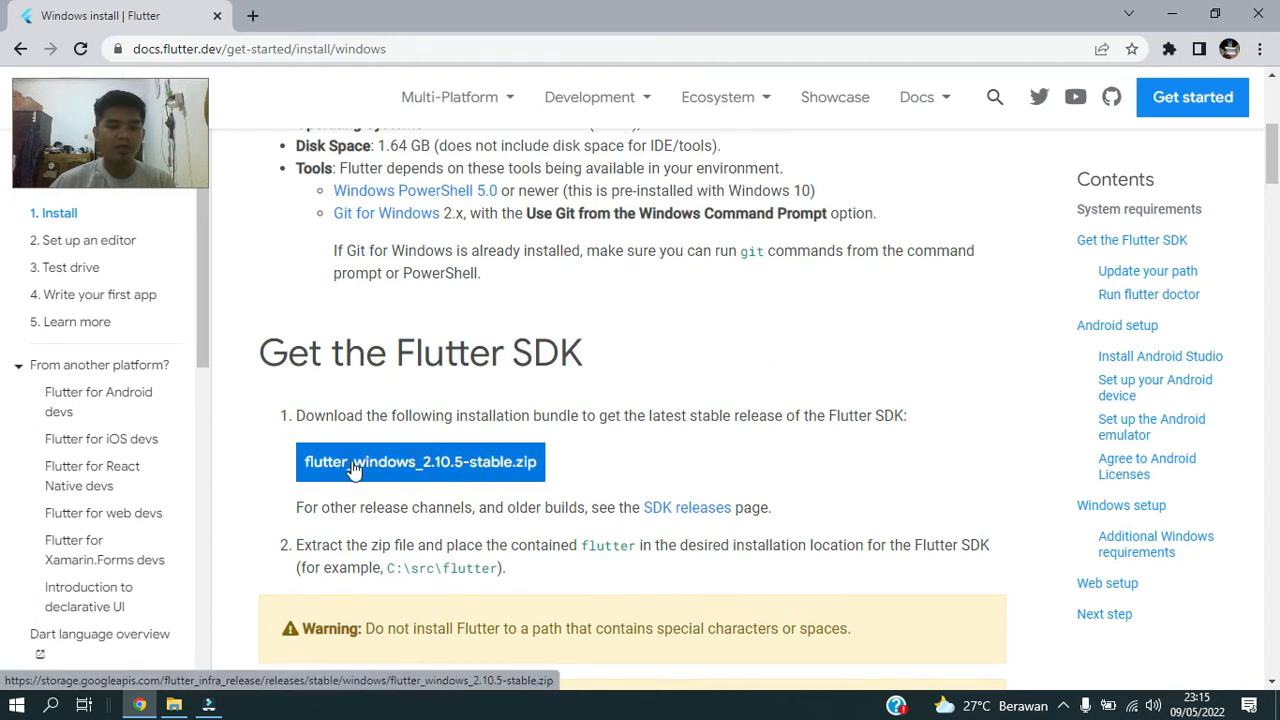
pyautogui.click(407, 466)
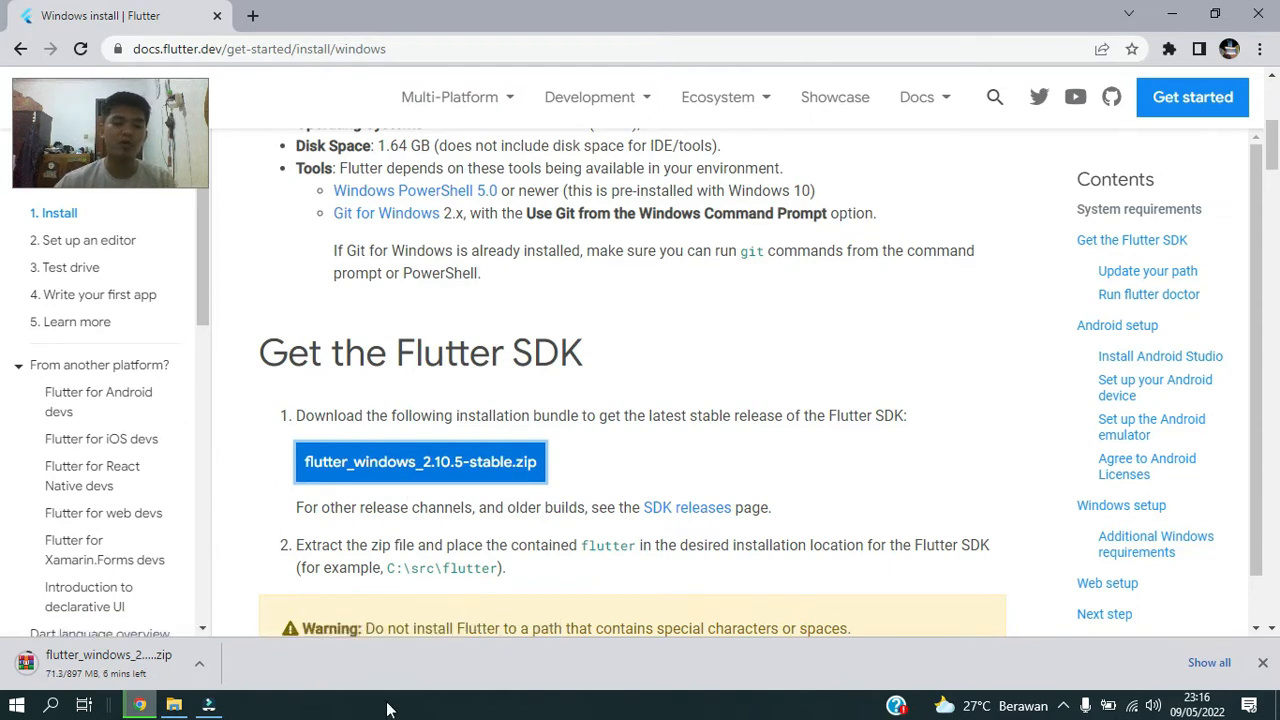
# Pause and cancel the running download of the Flutter SDK bundle.
pyautogui.click(199, 664)
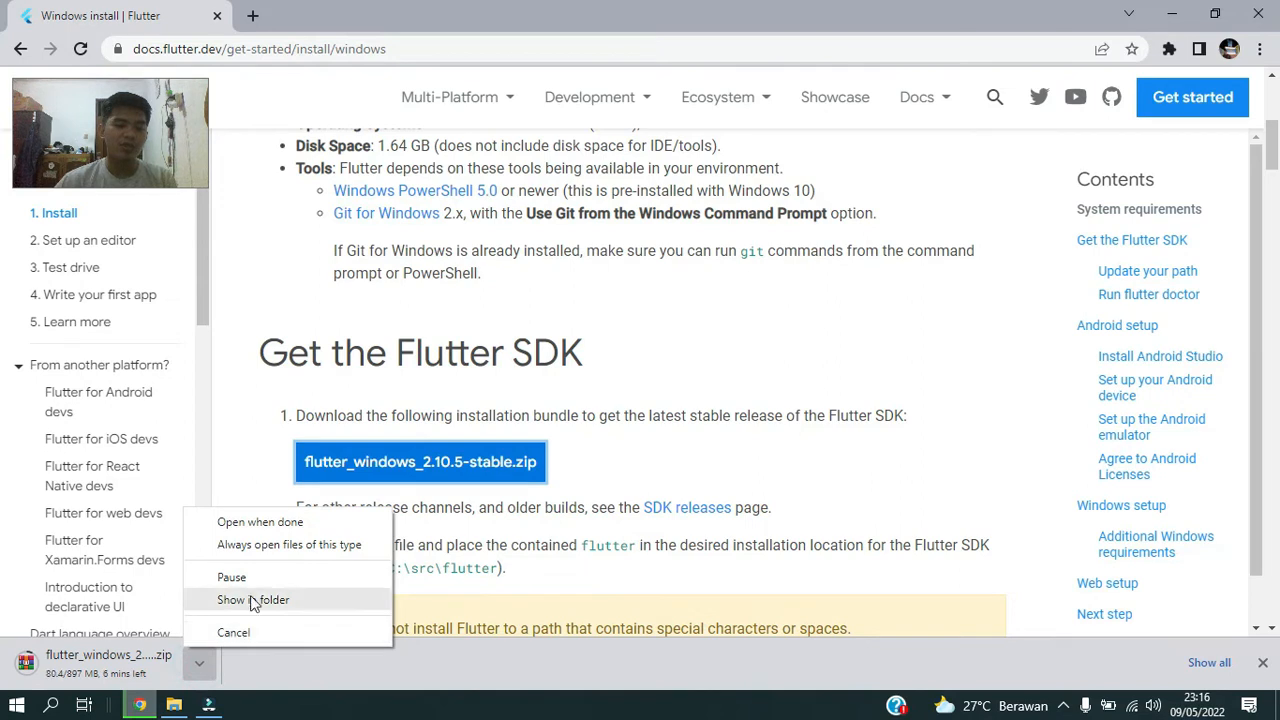
pyautogui.click(249, 578)
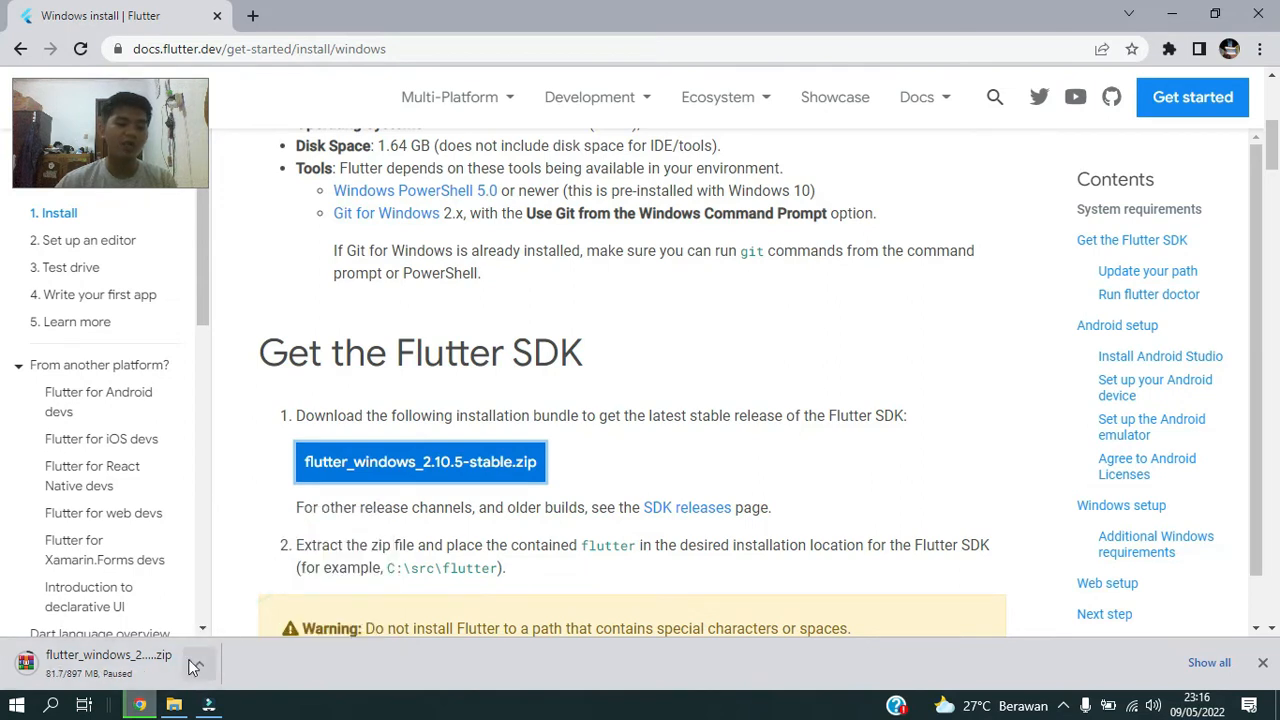
pyautogui.click(199, 664)
pyautogui.click(259, 635)
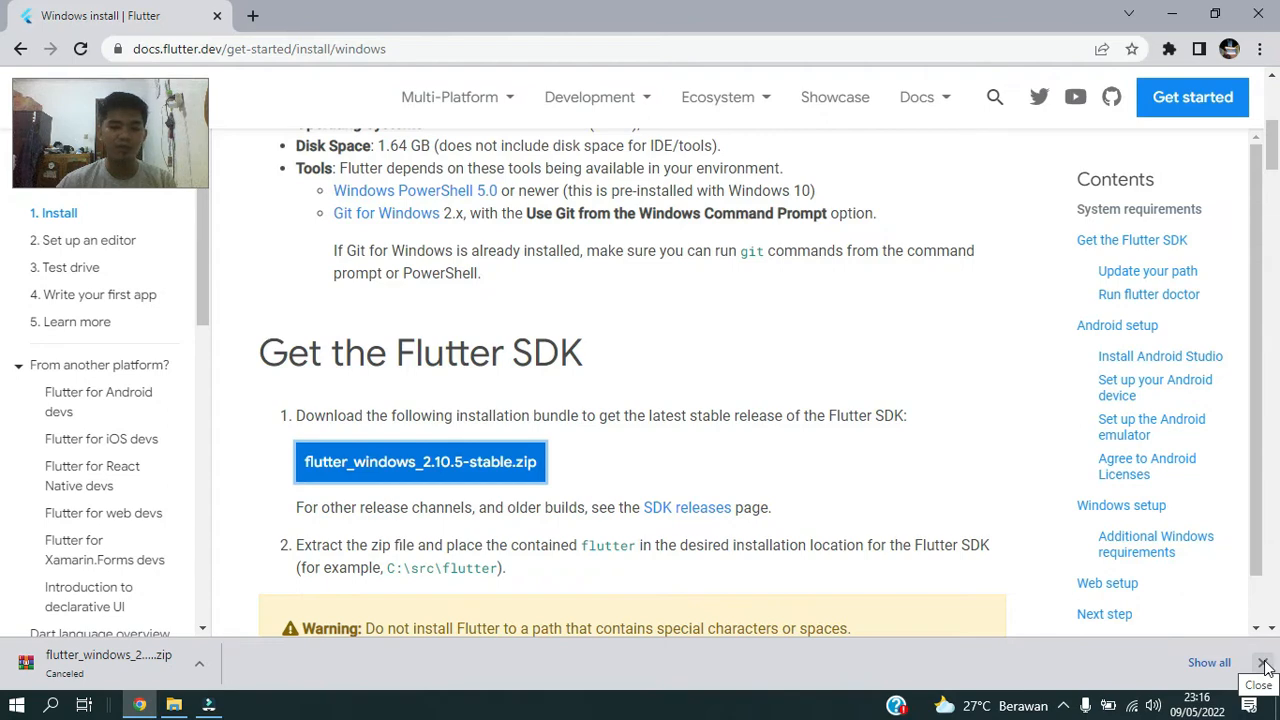
# Switch to the Downloads folder in File Explorer, refresh it and select the flutter_windows_2.10.5-stable archive.
pyautogui.click(174, 705)
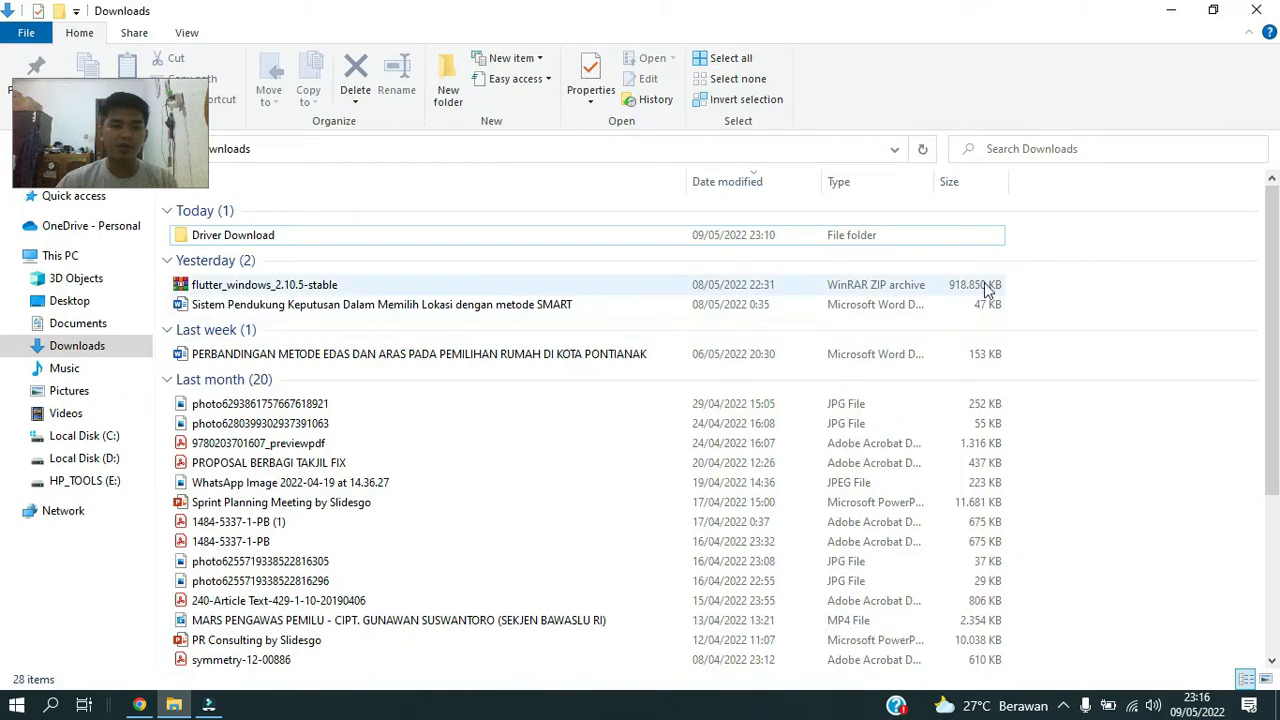
pyautogui.rightClick(1095, 233)
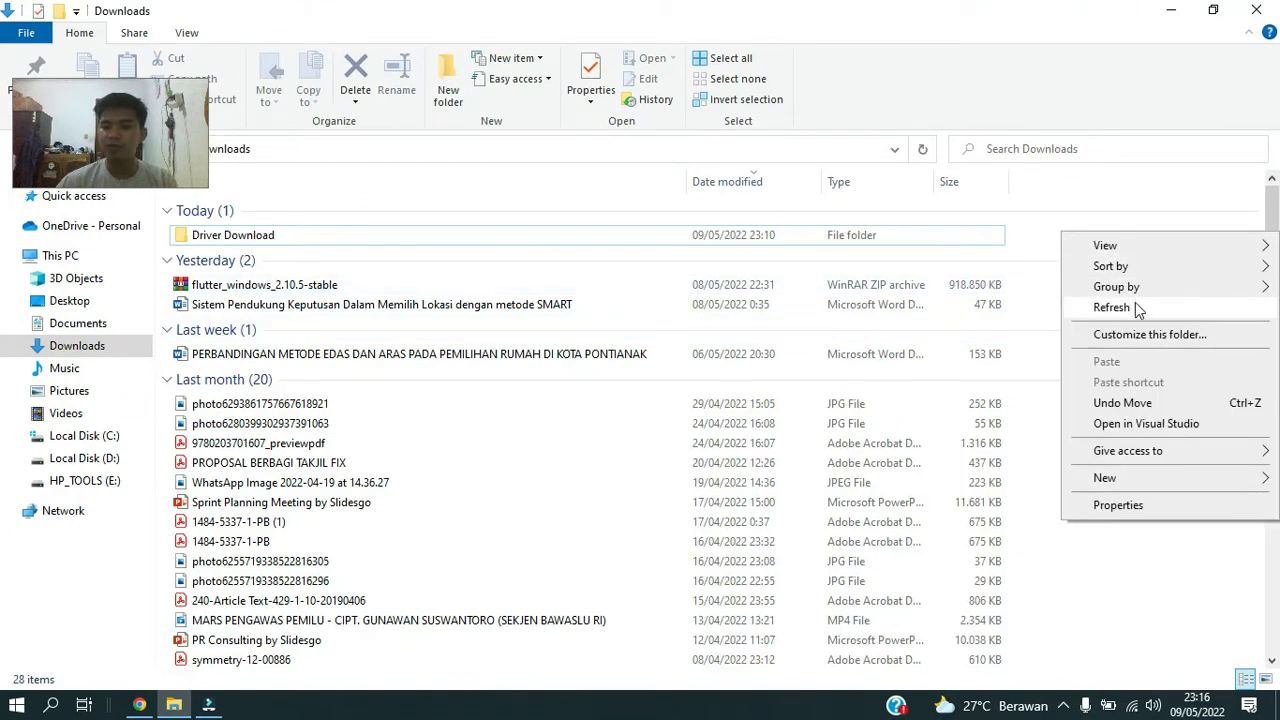
pyautogui.click(1112, 307)
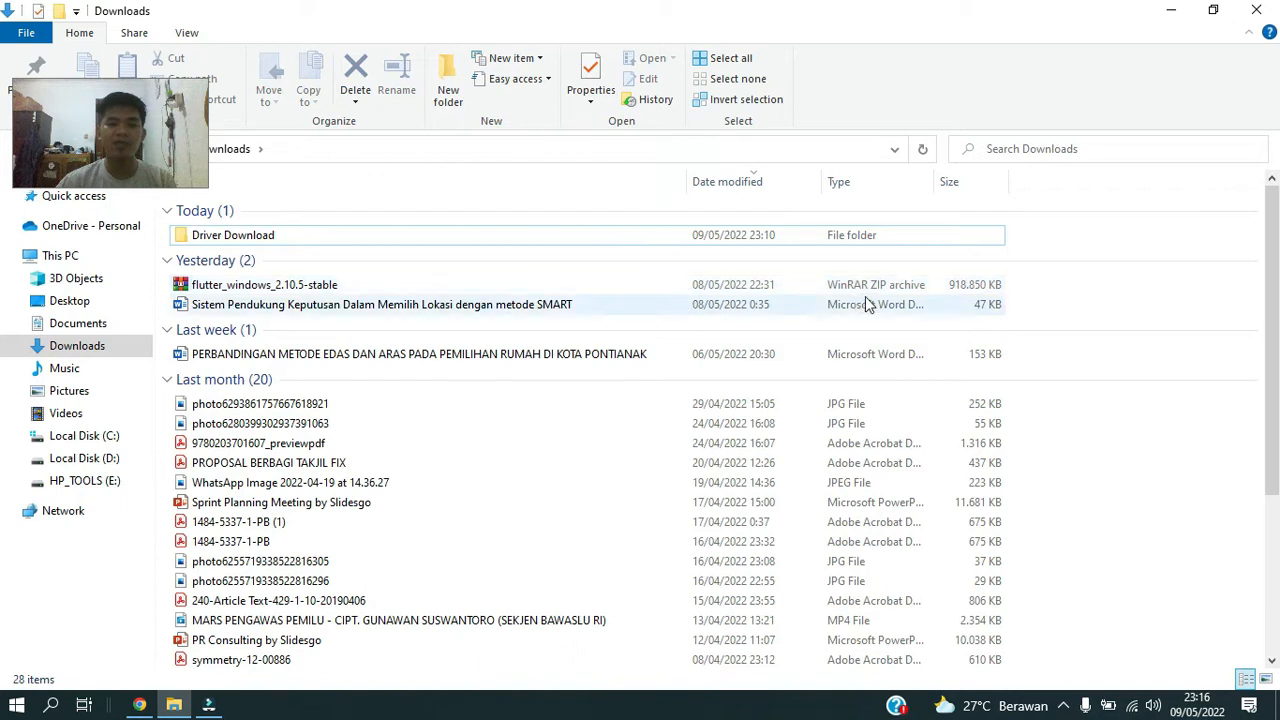
pyautogui.click(816, 290)
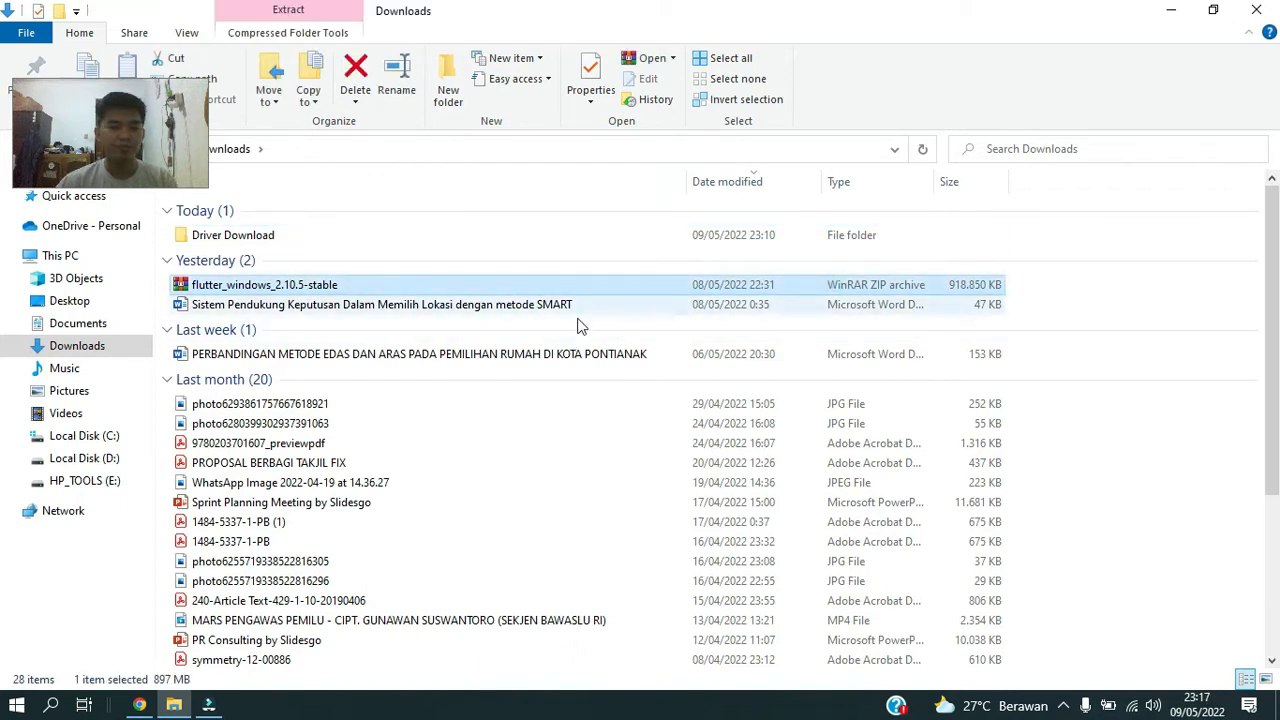
# Examine the extraction options available for the flutter_windows_2.10.5-stable archive without extracting it.
pyautogui.rightClick(577, 288)
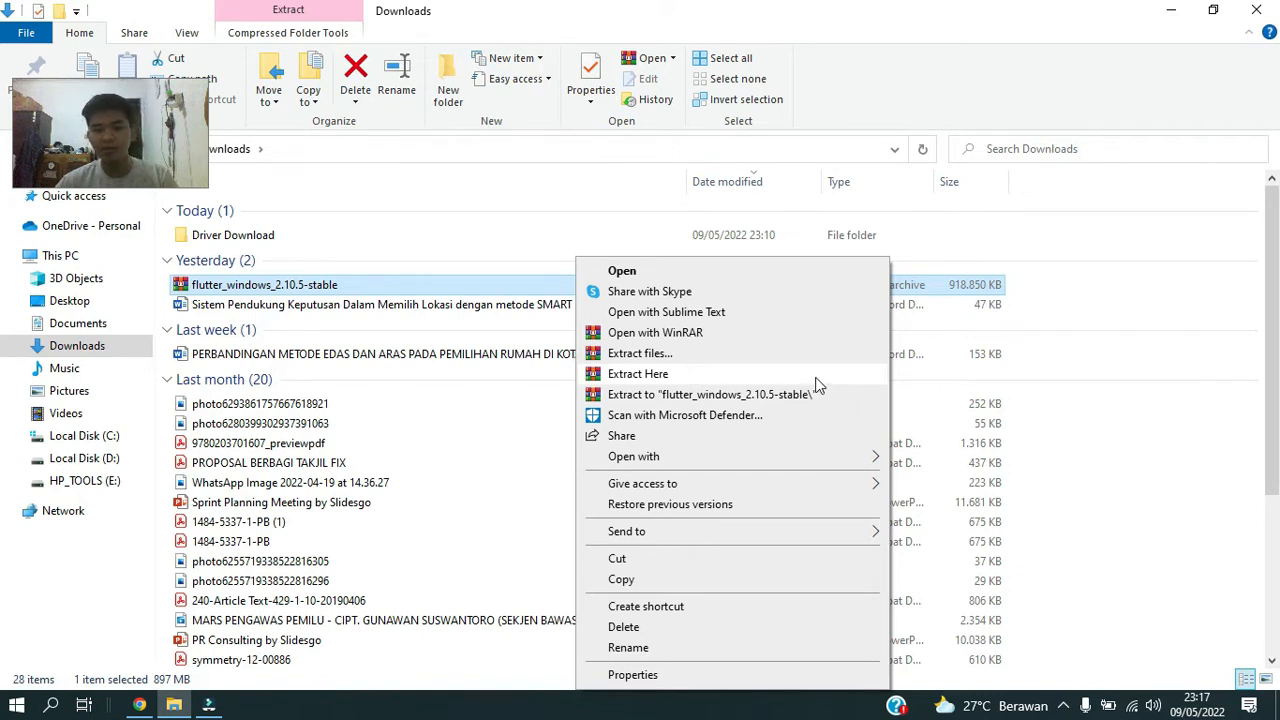
pyautogui.rightClick(1061, 294)
pyautogui.click(1112, 366)
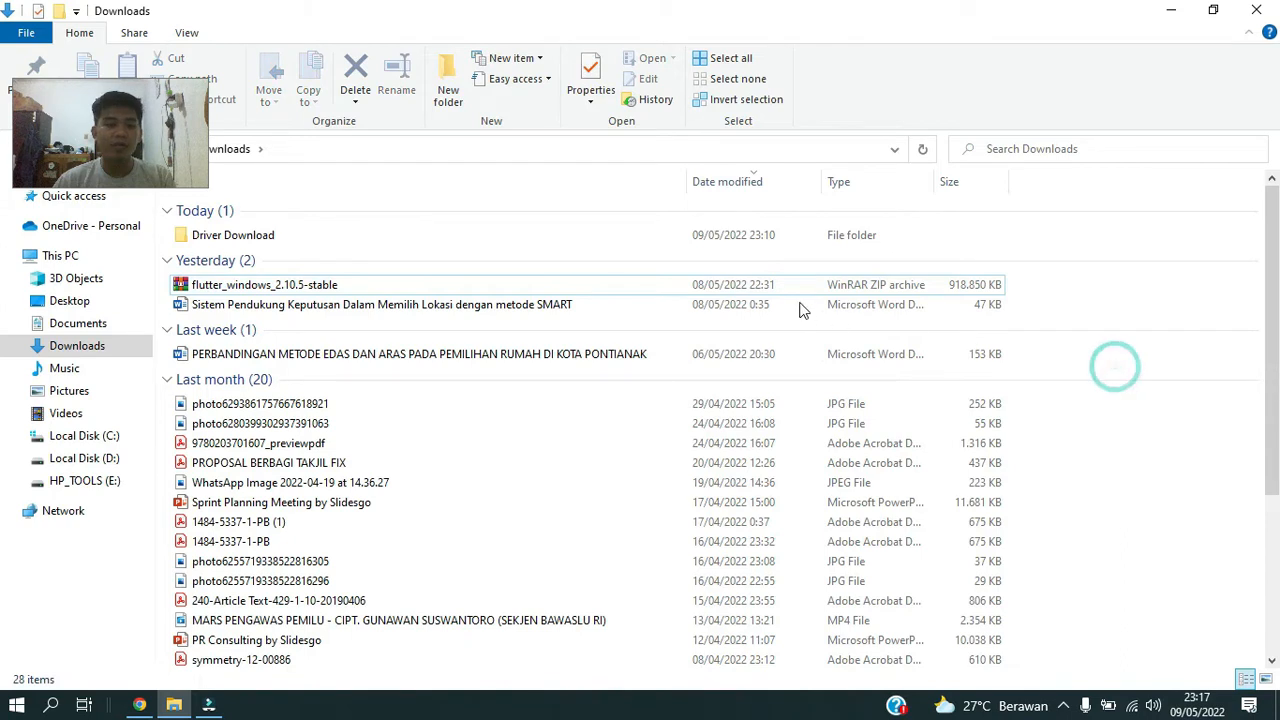
pyautogui.click(807, 286)
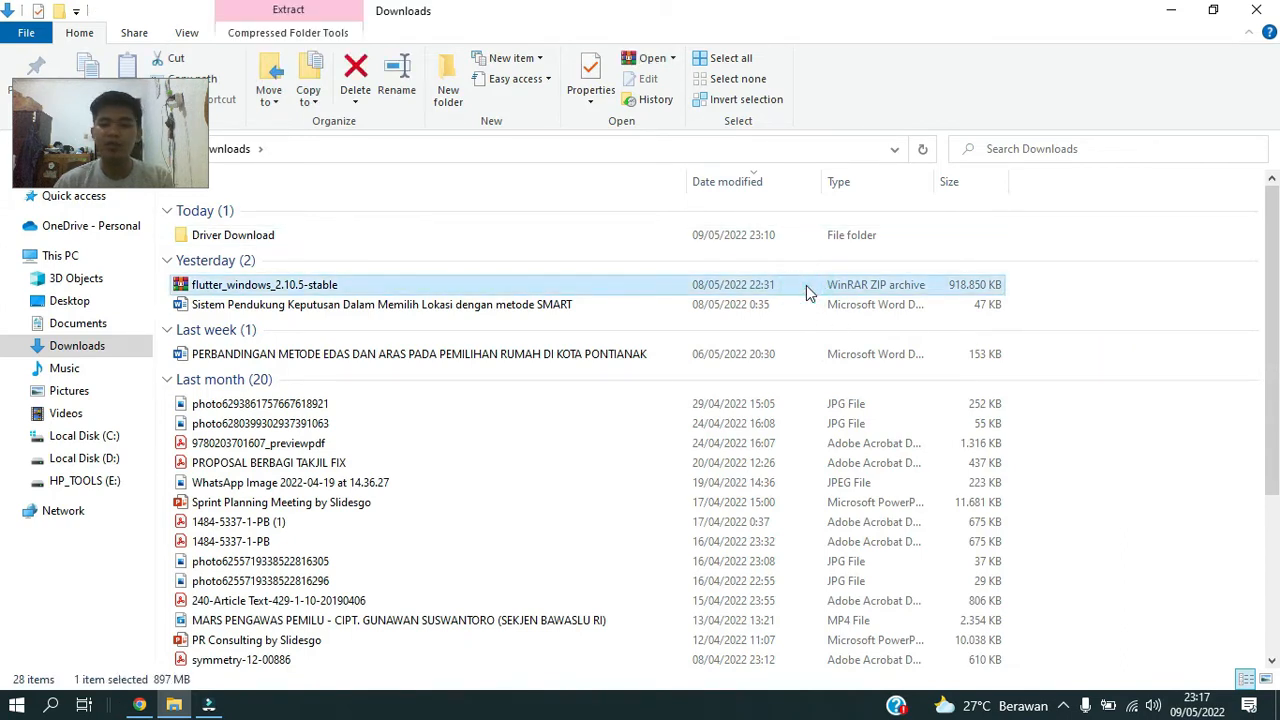
pyautogui.doubleClick(742, 289)
pyautogui.rightClick(740, 318)
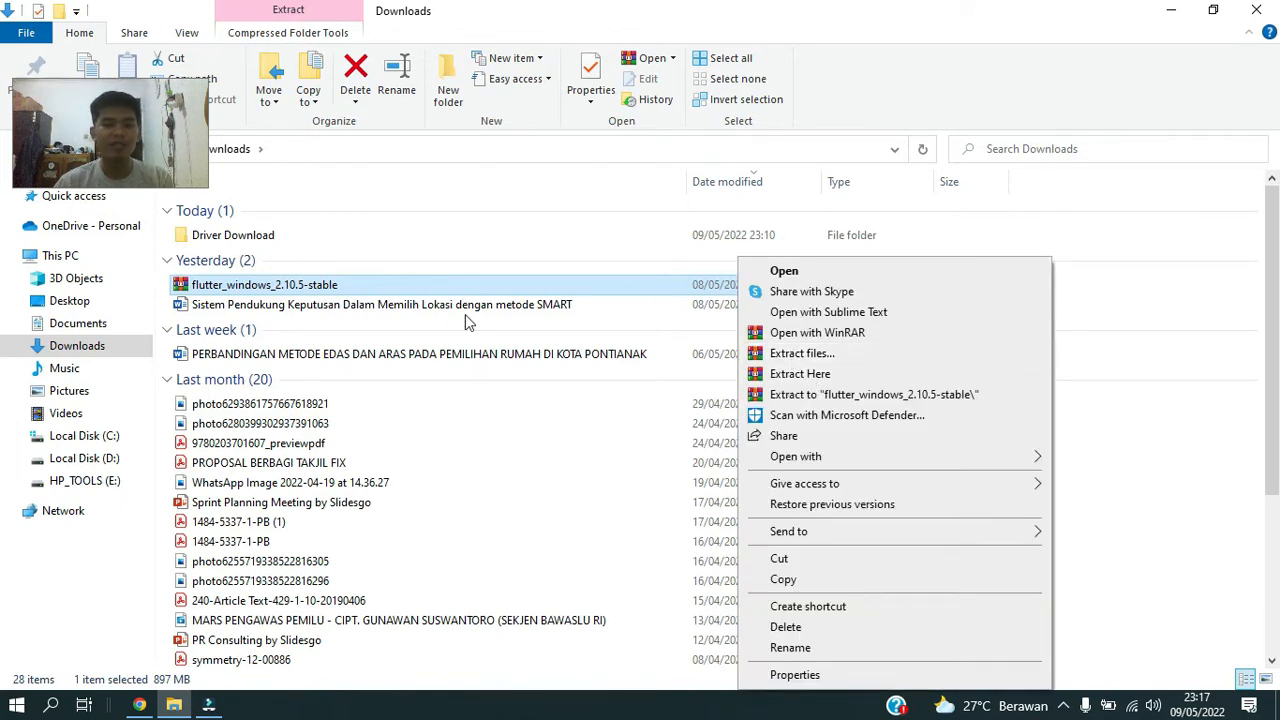
pyautogui.click(1143, 295)
pyautogui.rightClick(873, 292)
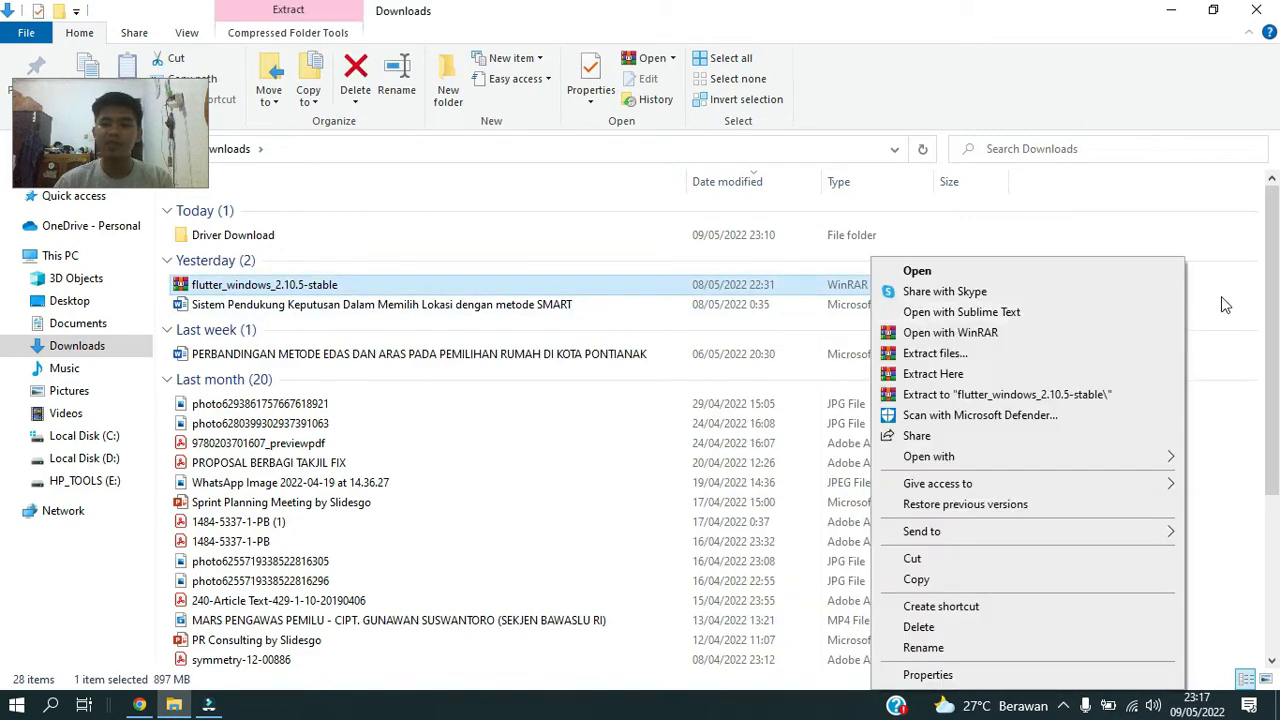
pyautogui.click(1225, 300)
# Select the flutter folder in Downloads, and go to the root of Local Disk (C:).
pyautogui.scroll(-4, 930, 366)
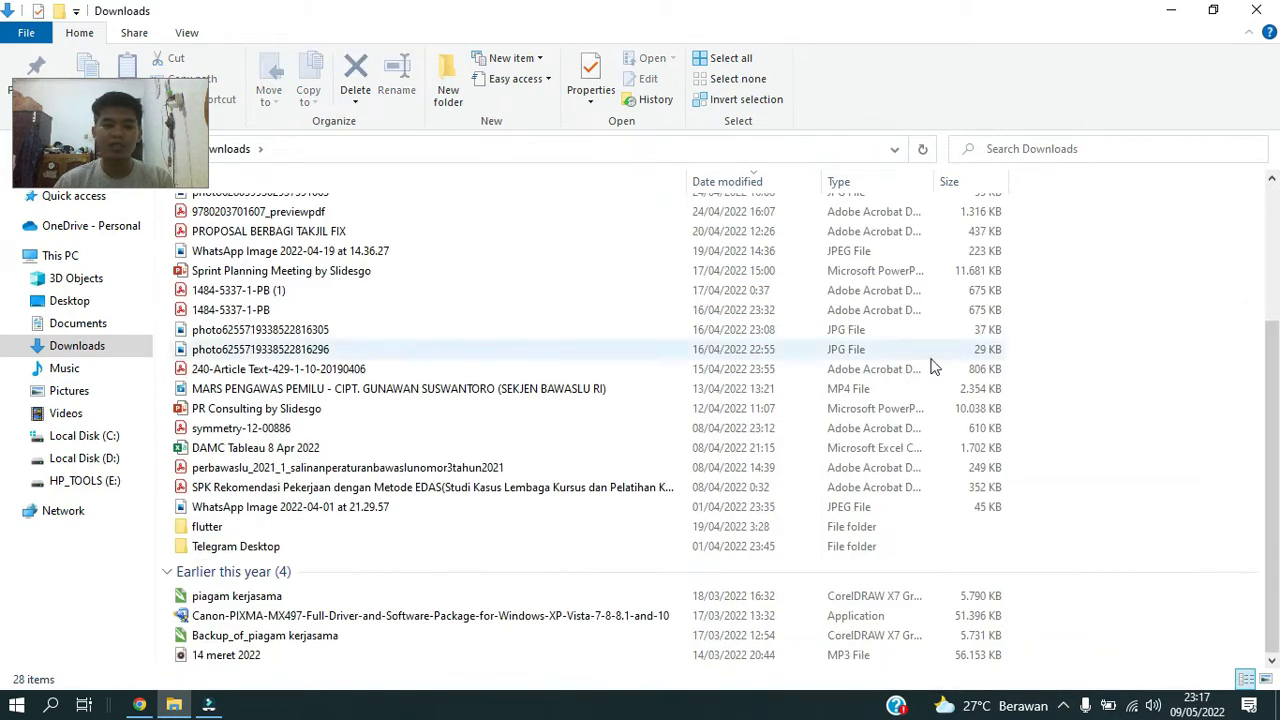
pyautogui.click(455, 535)
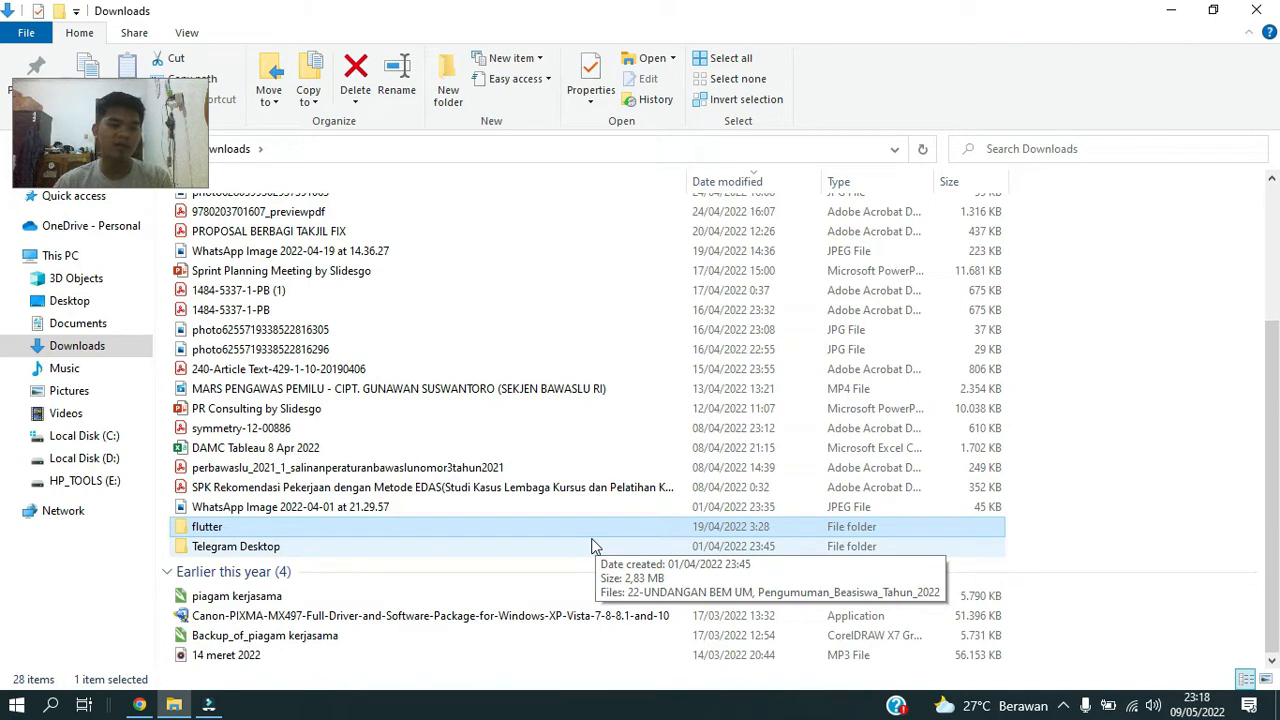
pyautogui.click(113, 438)
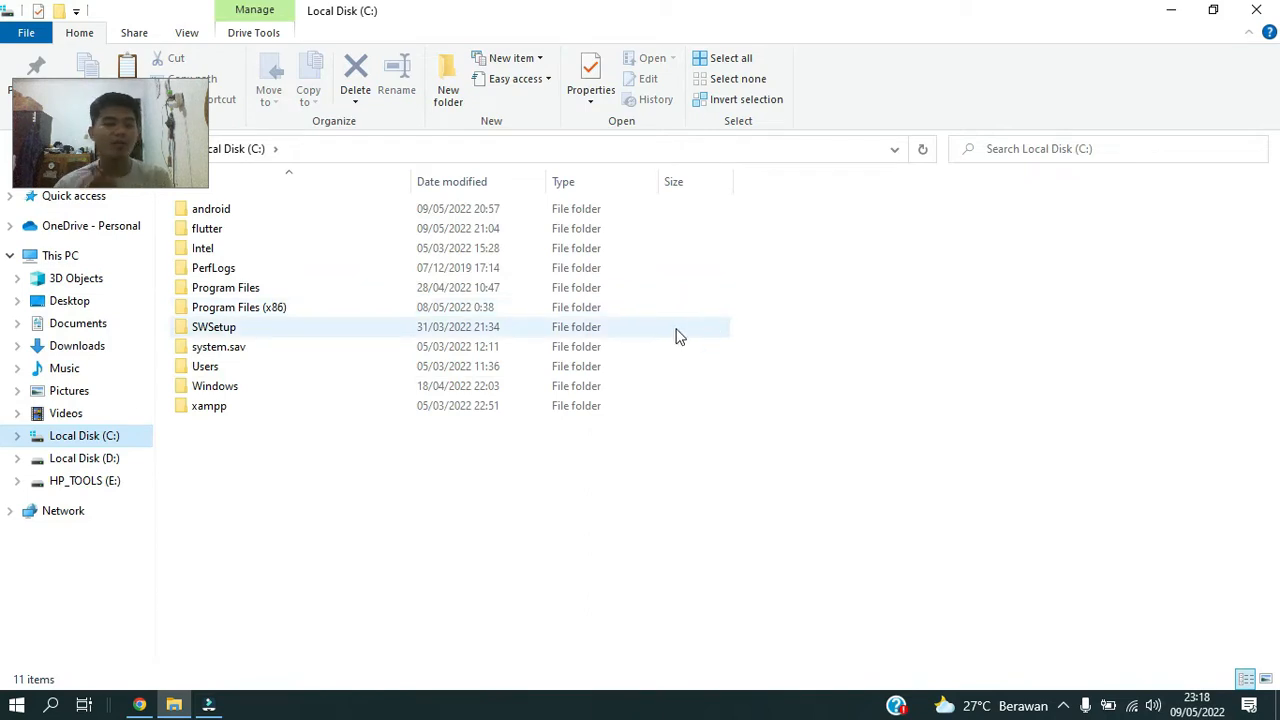
pyautogui.click(785, 313)
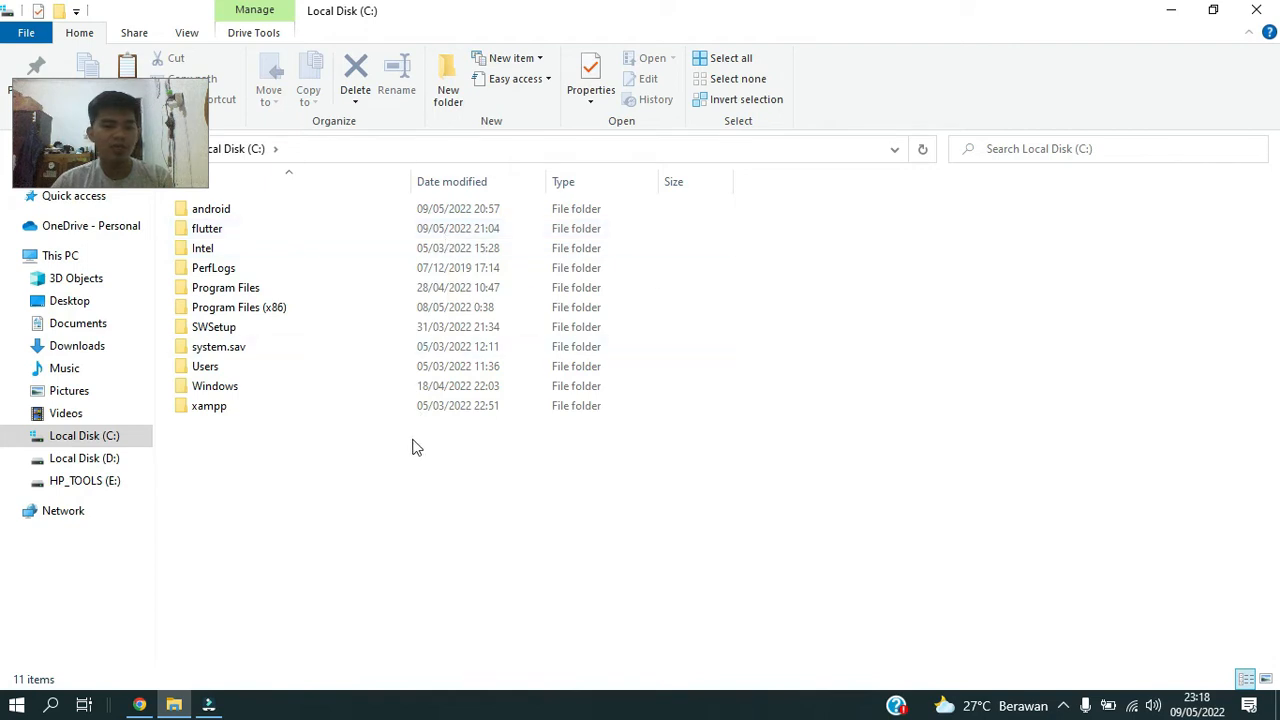
# Open the bin folder inside C:\flutter and copy its full path, C:\flutter\bin.
pyautogui.doubleClick(401, 231)
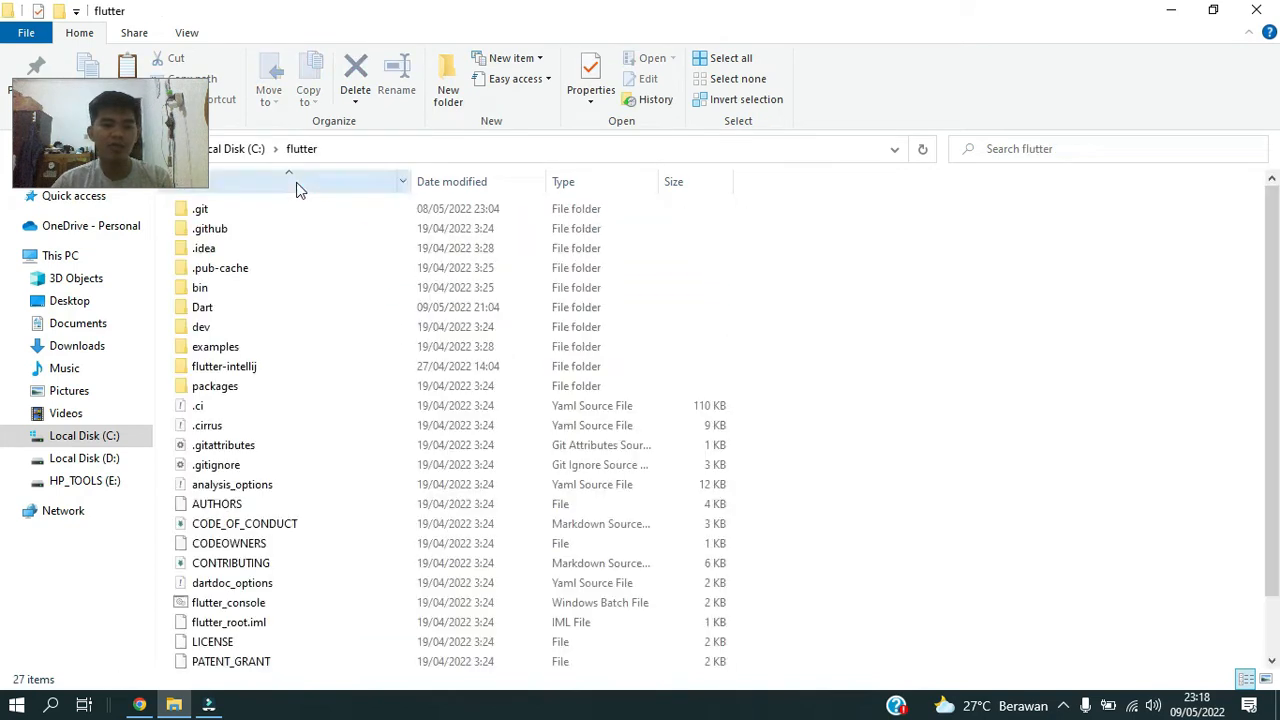
pyautogui.doubleClick(253, 290)
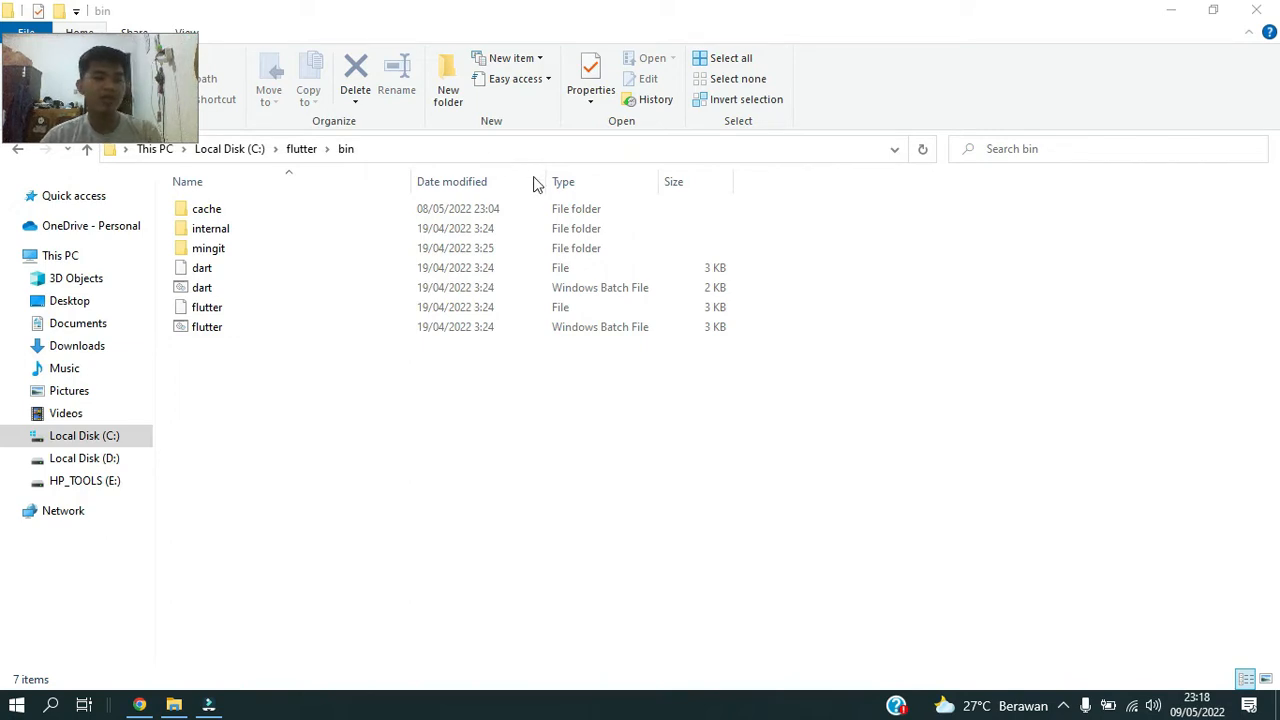
pyautogui.click(556, 151)
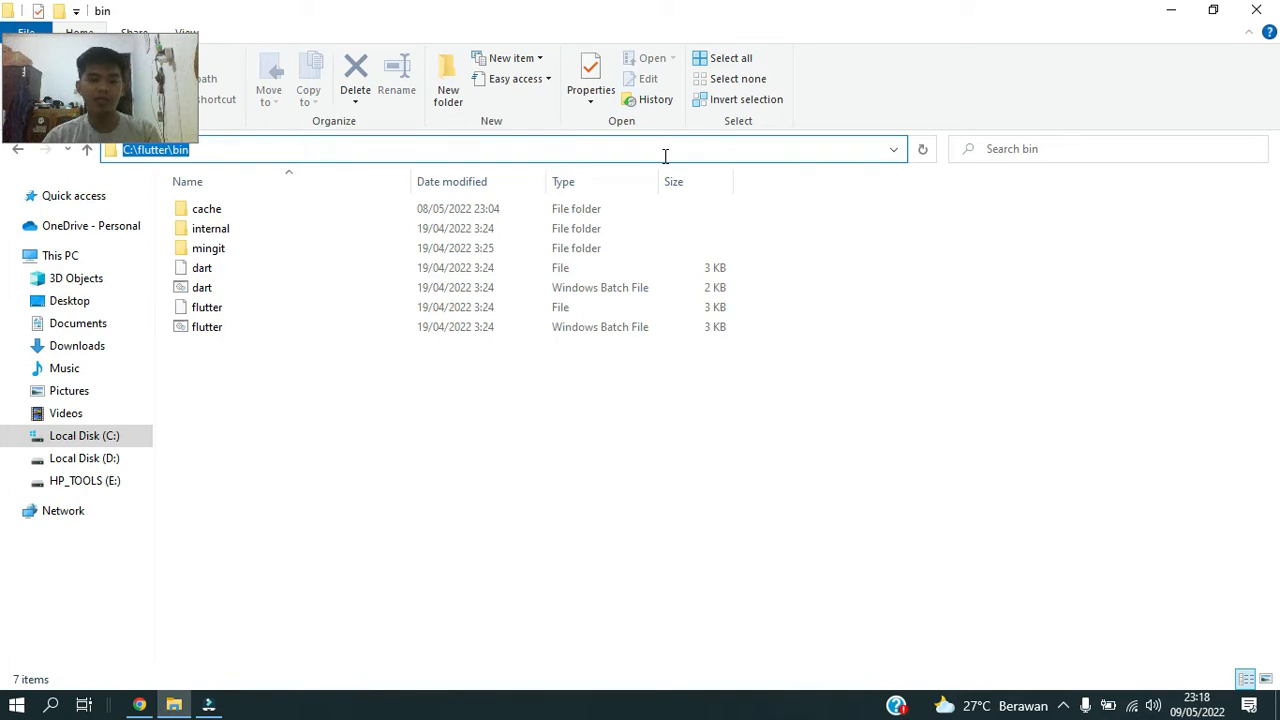
pyautogui.moveTo(127, 80); pyautogui.dragTo(128, 64)
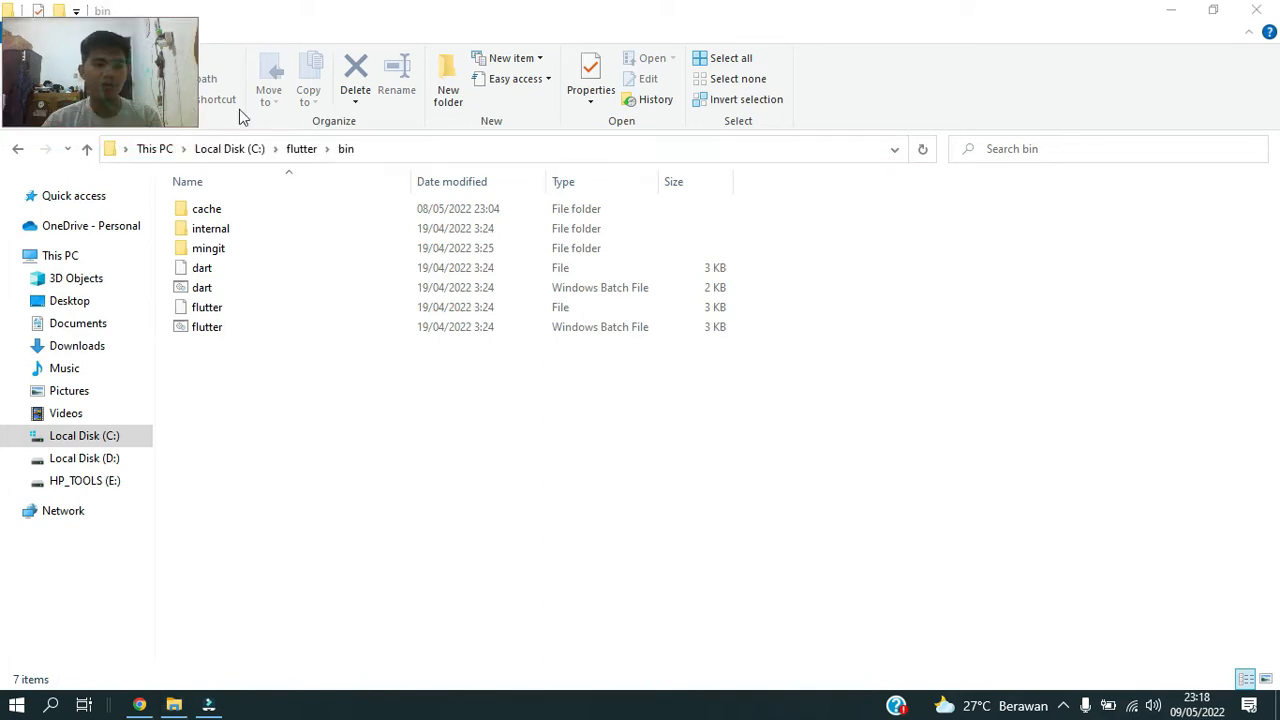
pyautogui.click(505, 150)
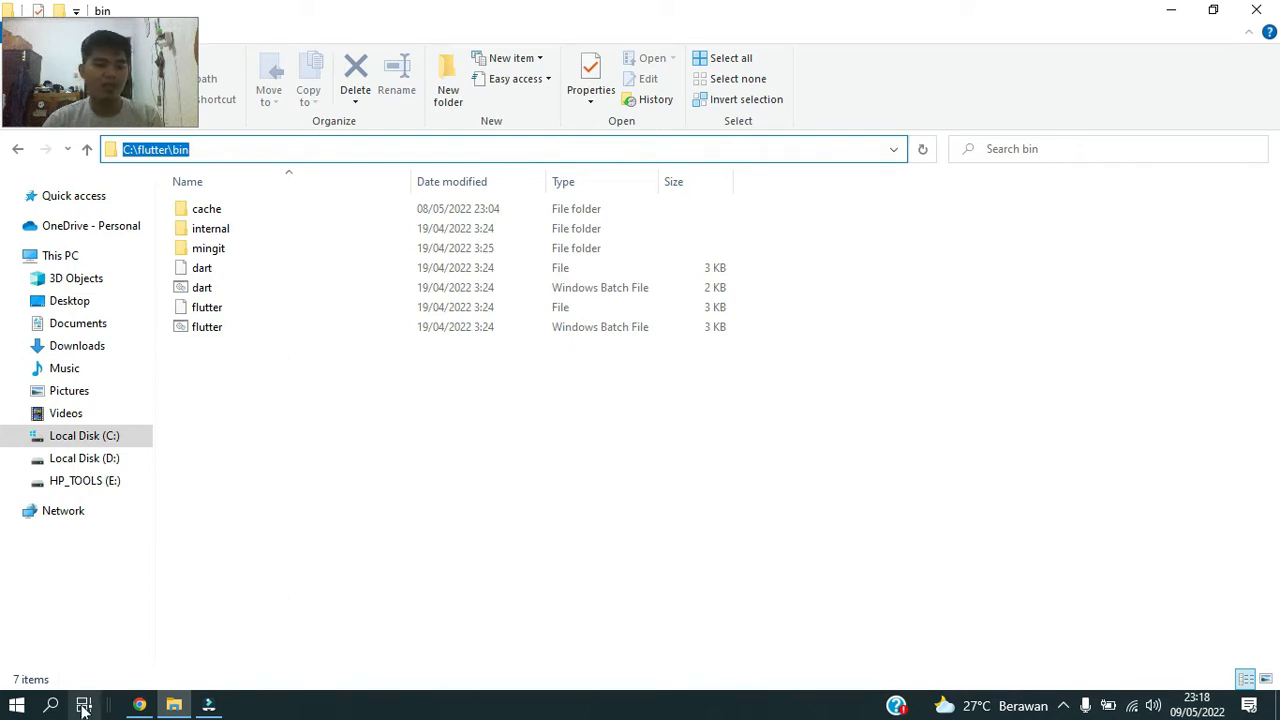
pyautogui.click(245, 151)
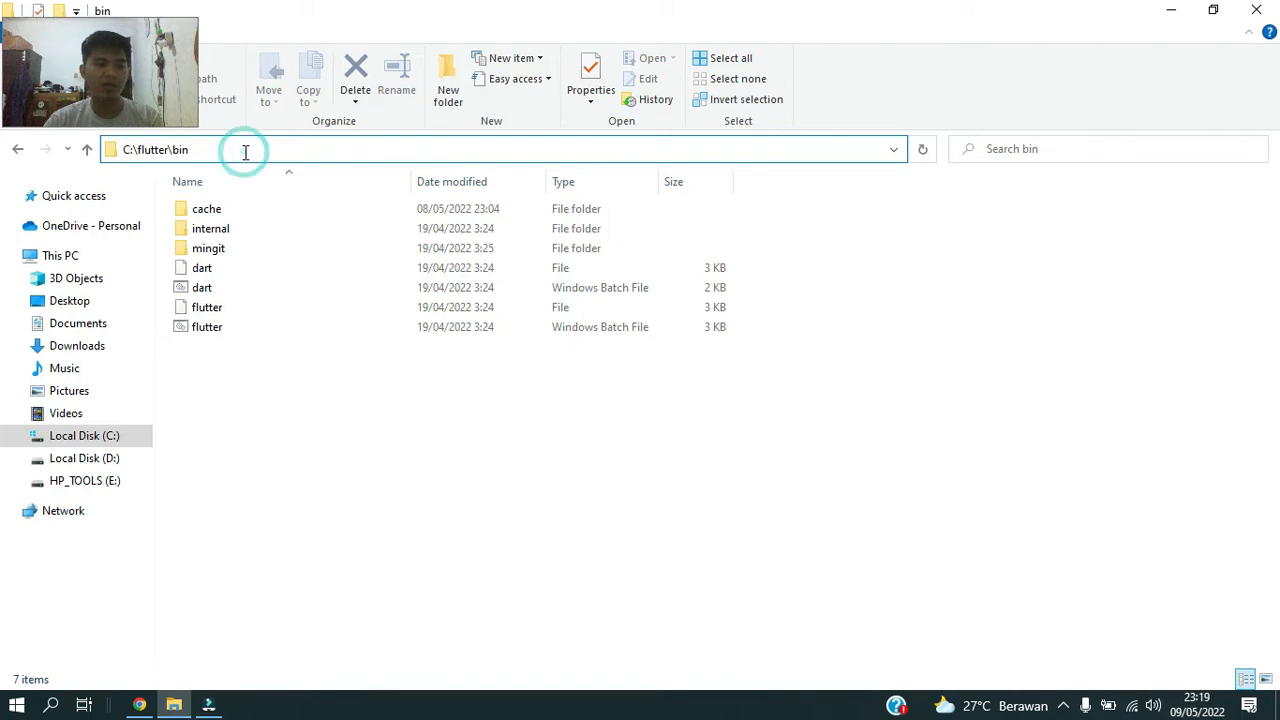
pyautogui.doubleClick(245, 151)
pyautogui.doubleClick(245, 151)
pyautogui.click(245, 151)
pyautogui.doubleClick(245, 151)
pyautogui.click(245, 151)
pyautogui.tripleClick(245, 151)
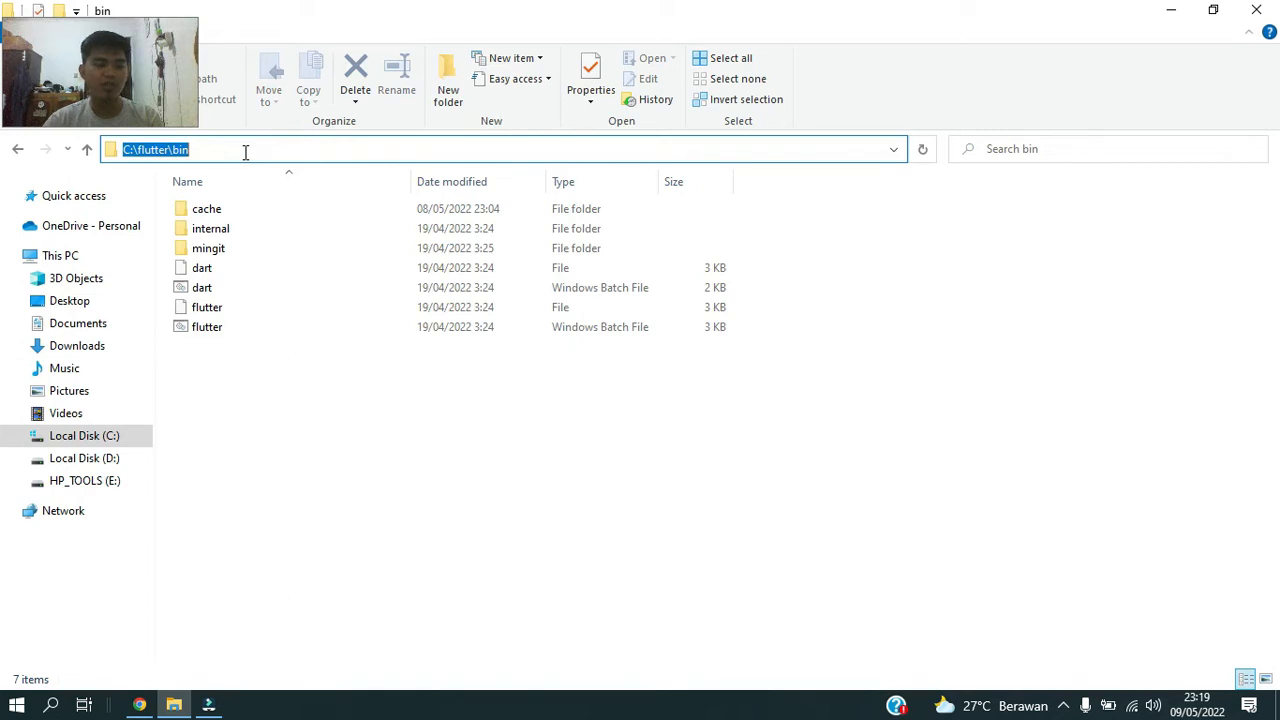
# Search Windows for "env" and bring up the System Properties dialog for editing the system environment variables.
pyautogui.click(54, 706)
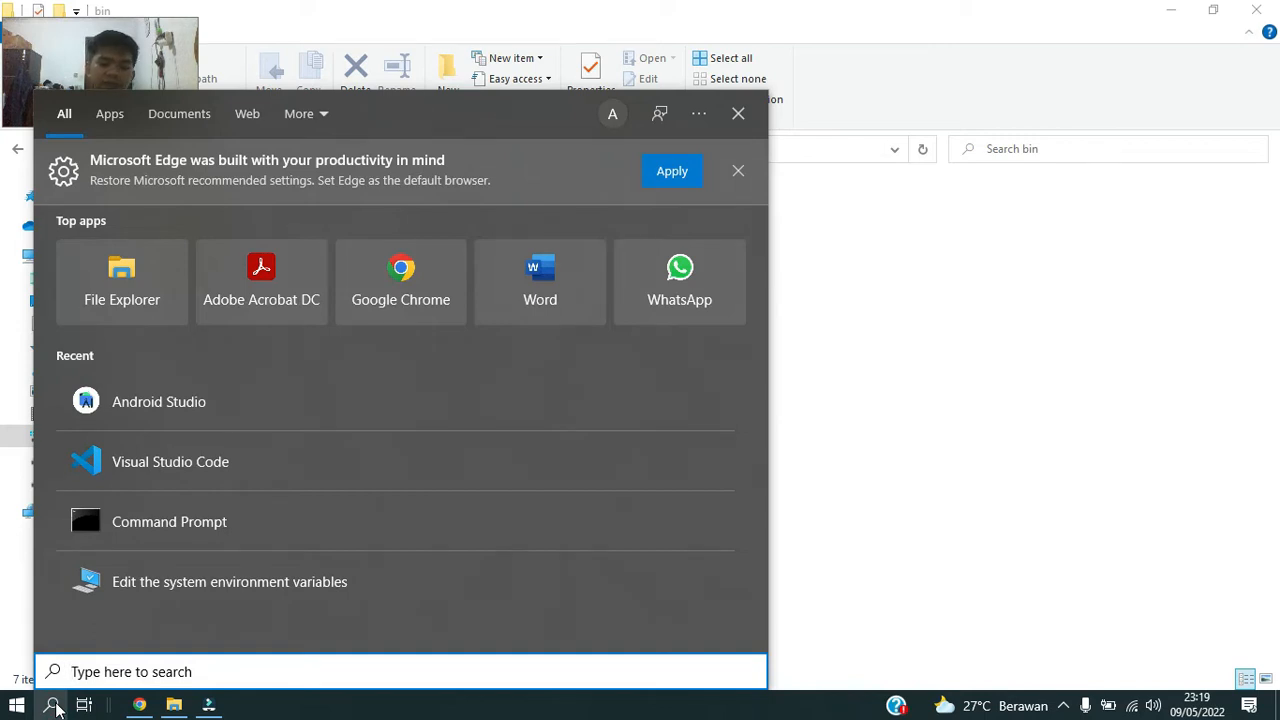
pyautogui.write('env')
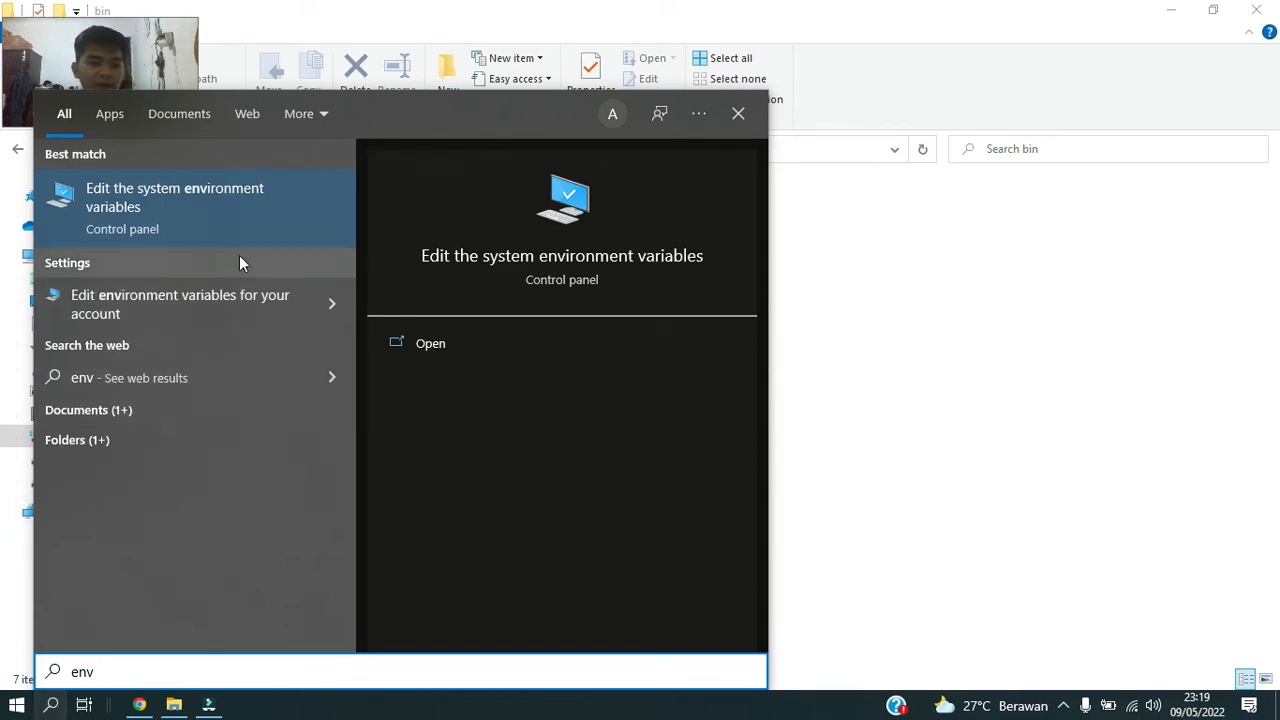
pyautogui.click(232, 228)
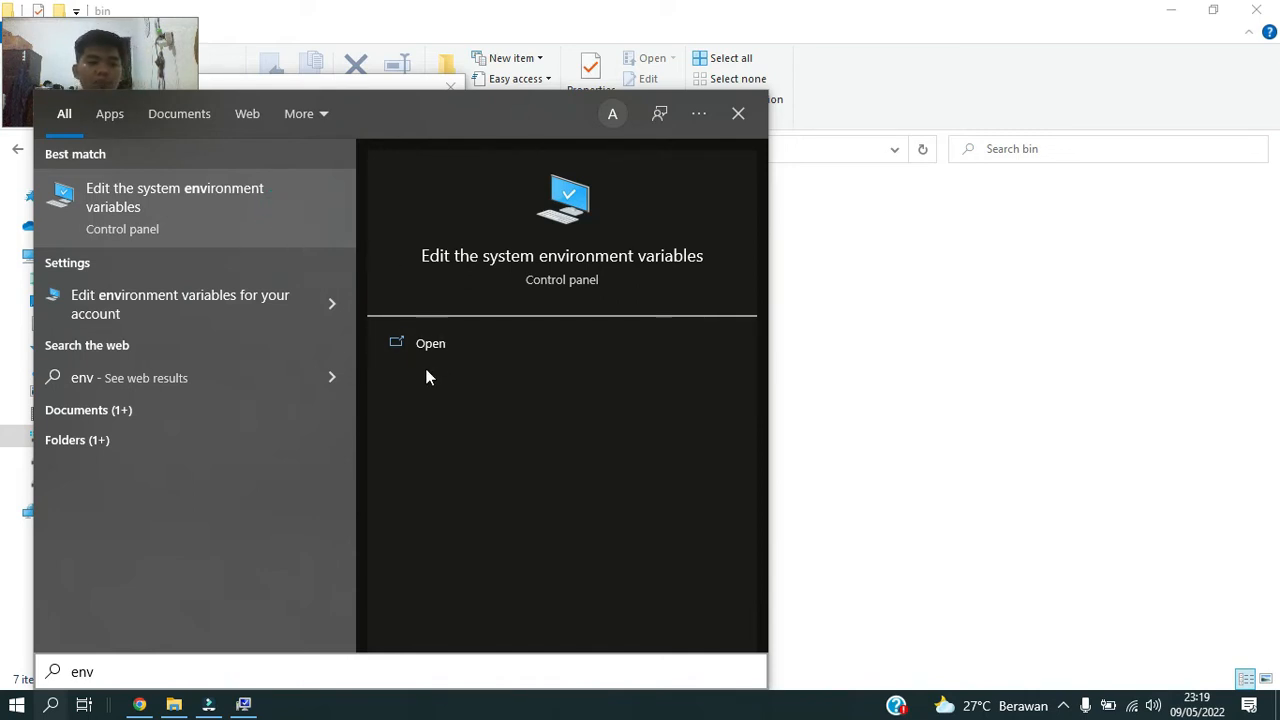
pyautogui.click(925, 322)
pyautogui.rightClick(884, 404)
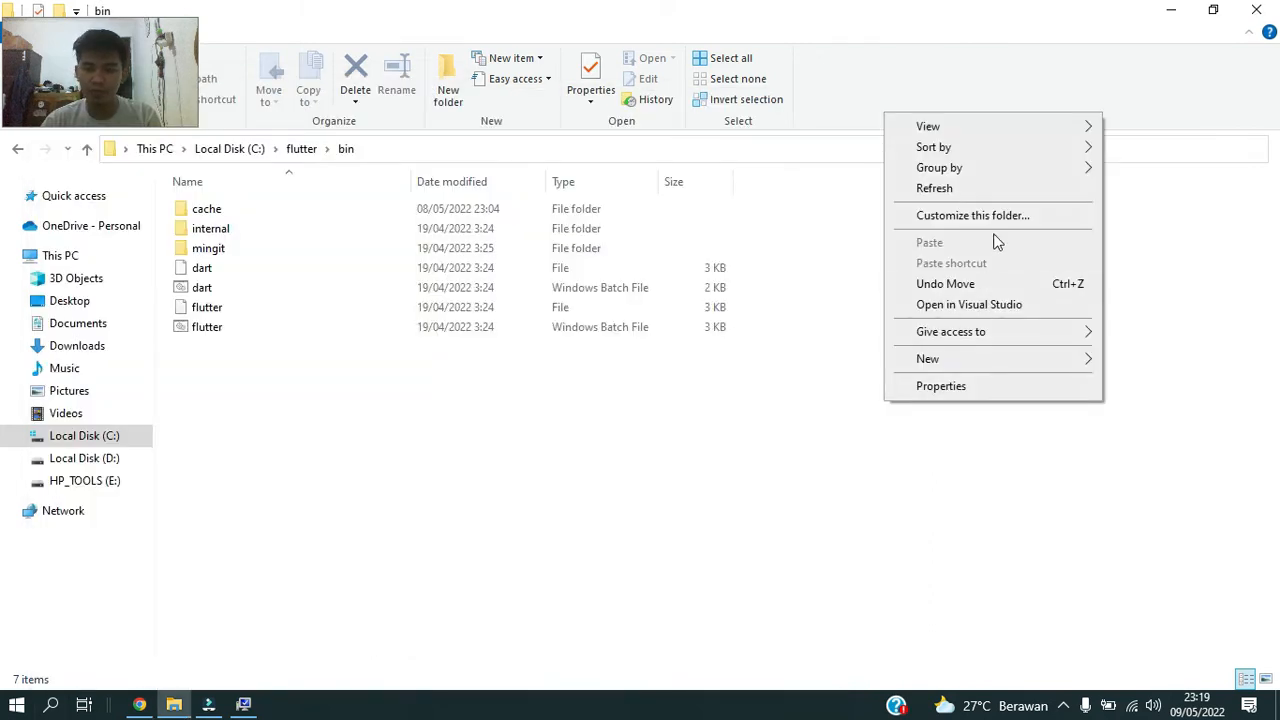
pyautogui.click(1001, 190)
pyautogui.click(247, 706)
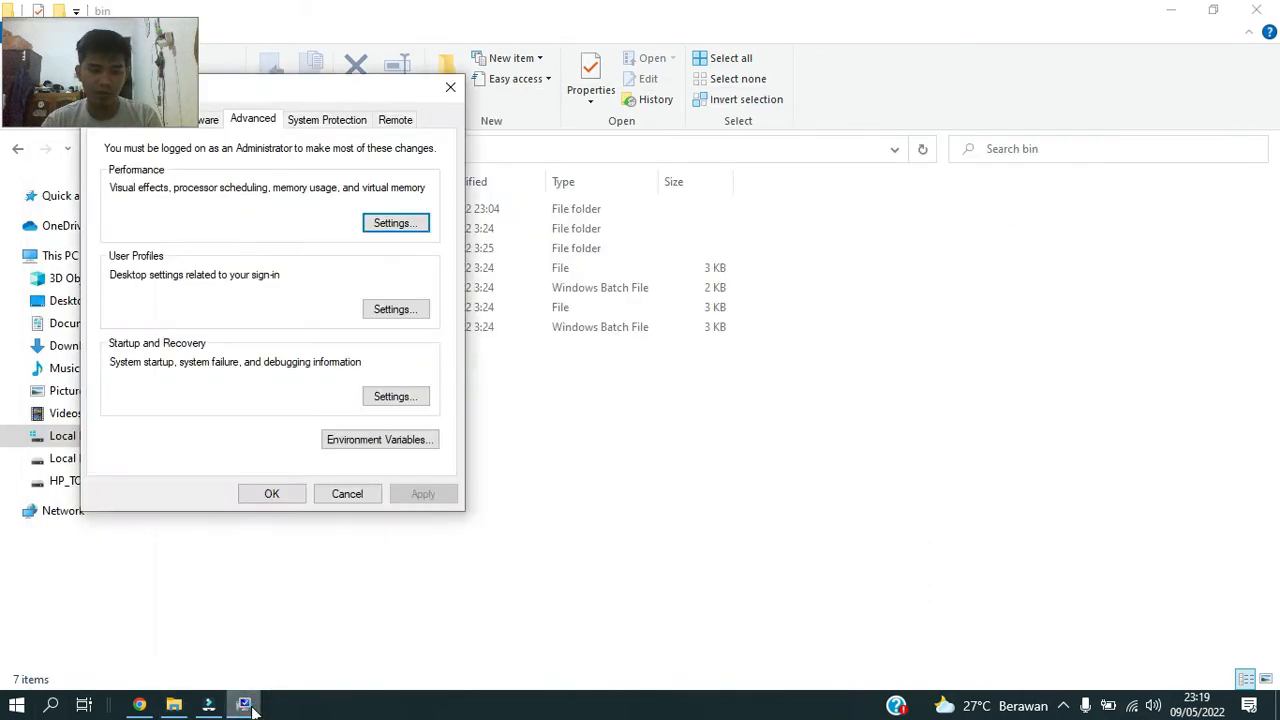
pyautogui.moveTo(377, 91); pyautogui.dragTo(428, 142)
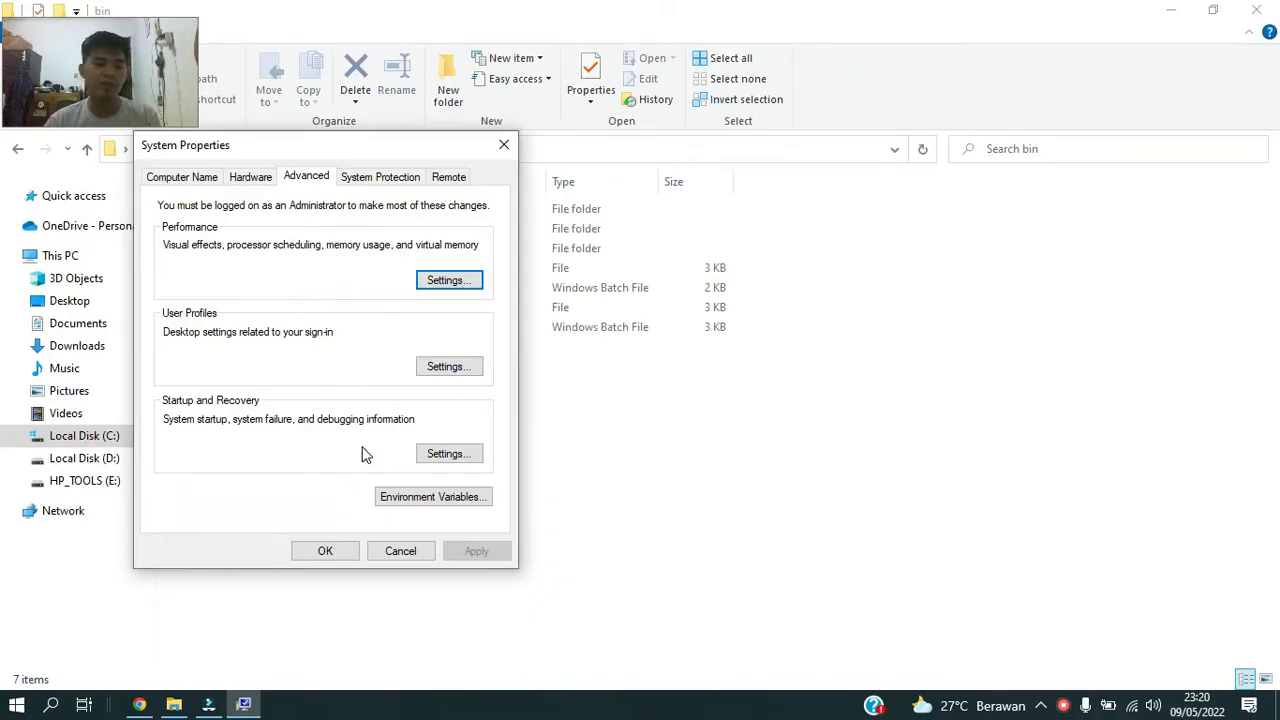
# Open the environment variables and start editing the Path entry under the user variables.
pyautogui.click(427, 510)
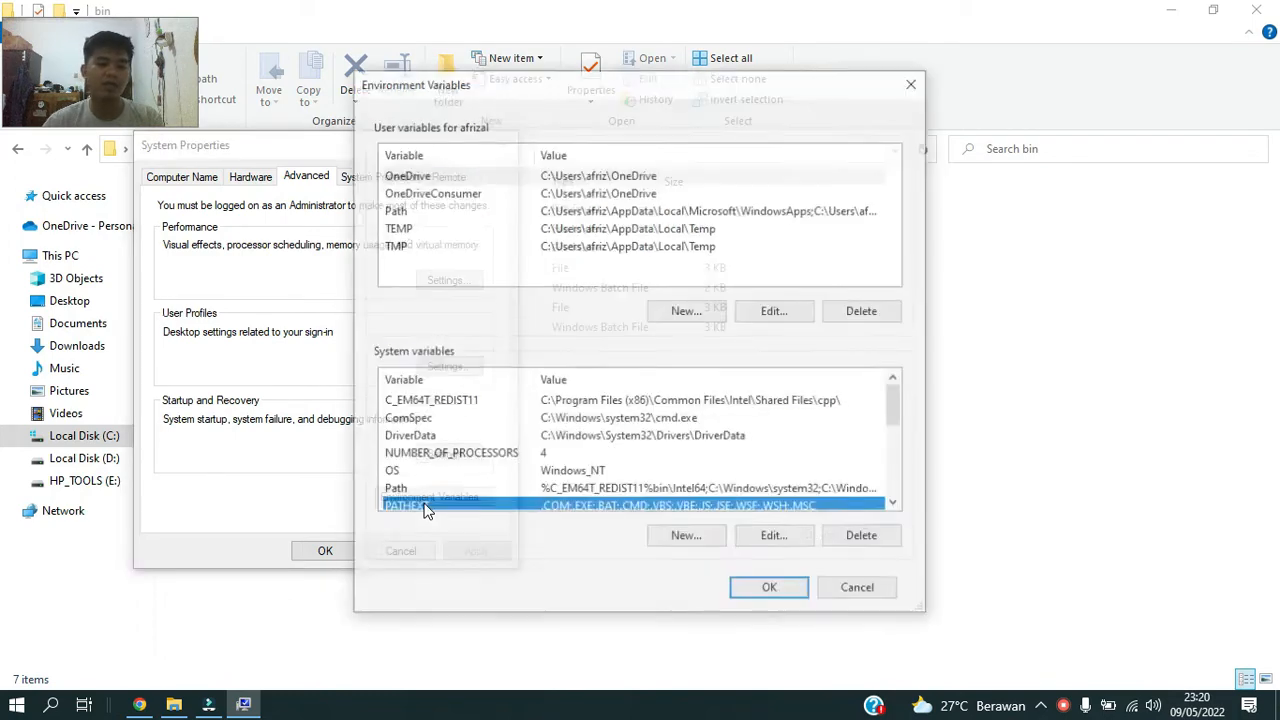
pyautogui.click(488, 215)
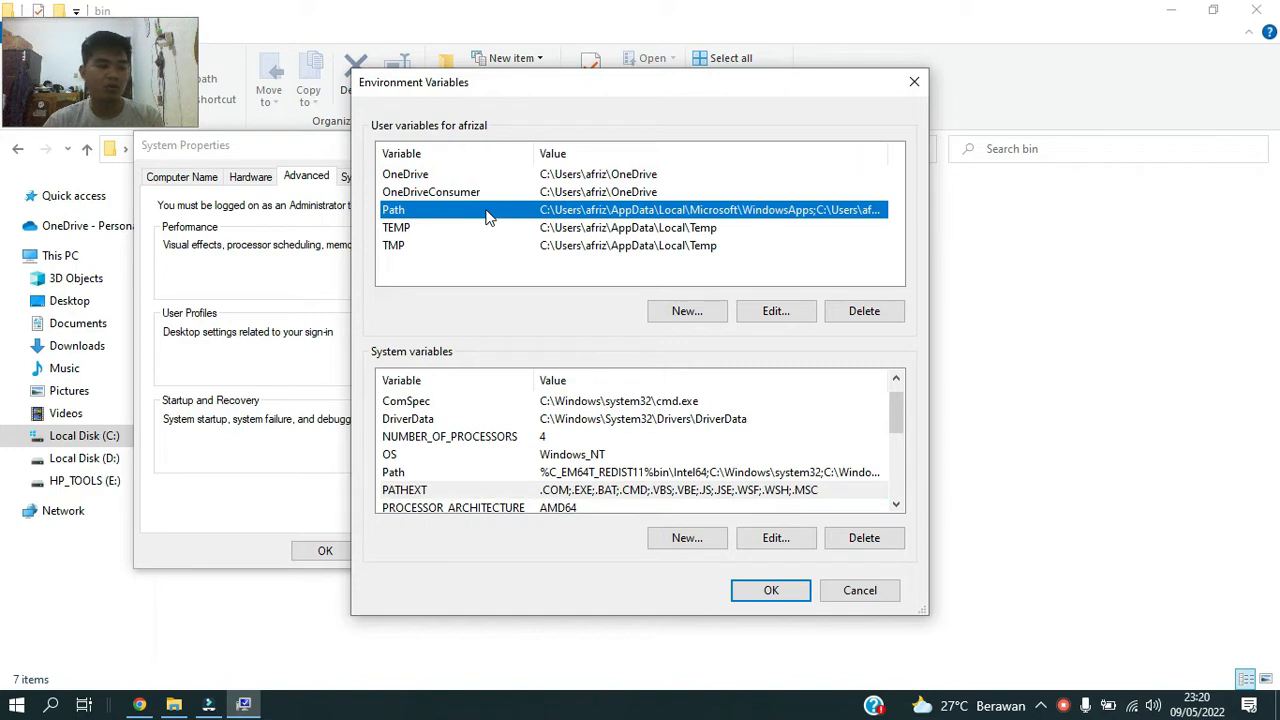
pyautogui.doubleClick(488, 217)
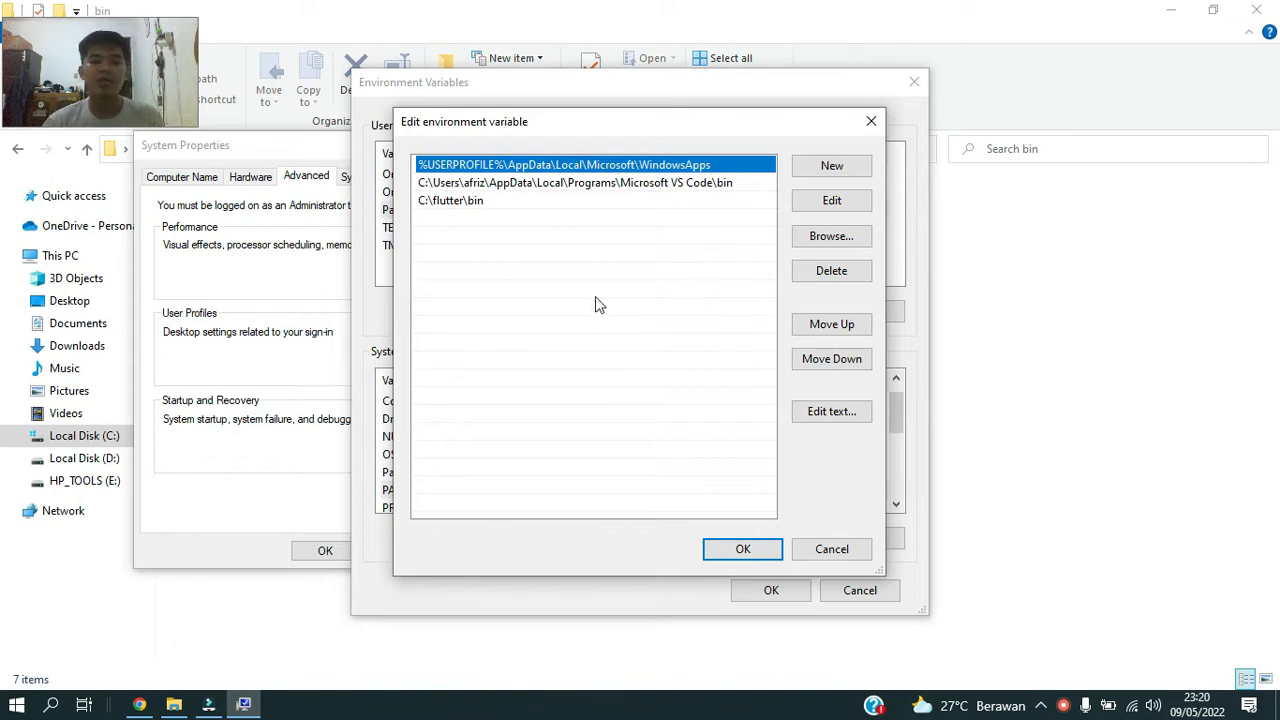
pyautogui.click(572, 267)
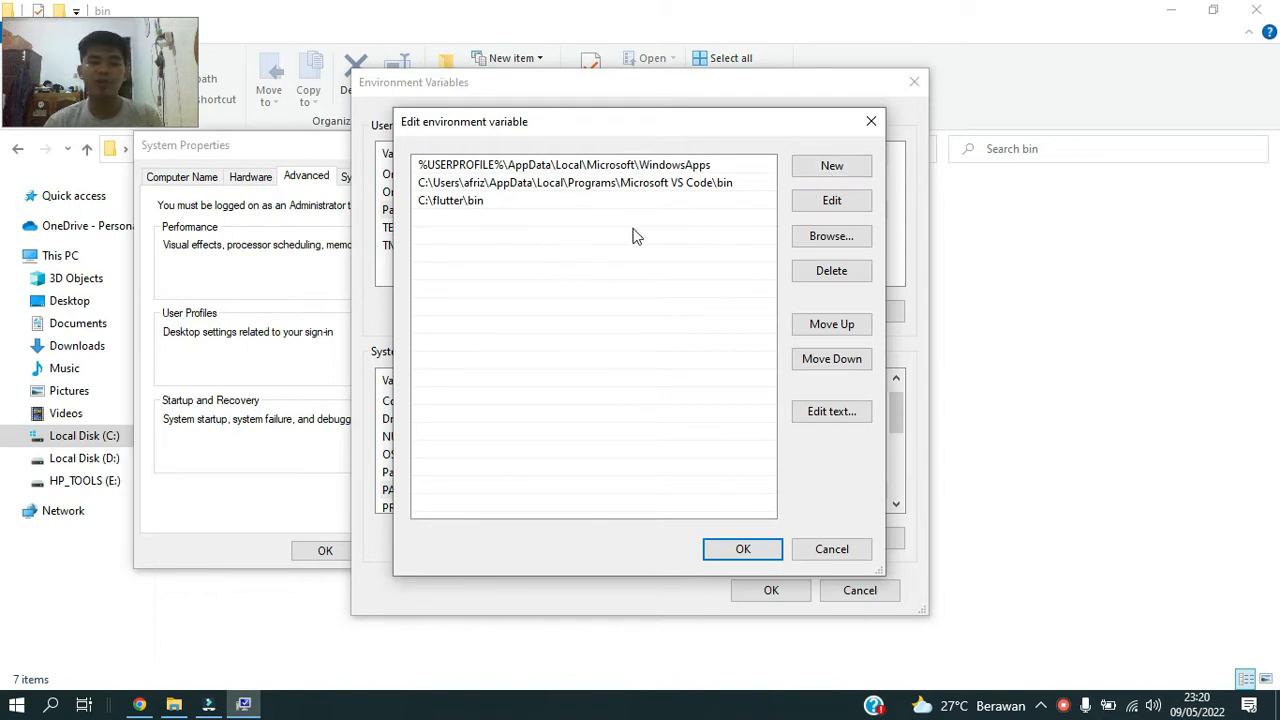
# Add C:\flutter\bin as a new Path entry, and delete that duplicate entry again.
pyautogui.click(835, 168)
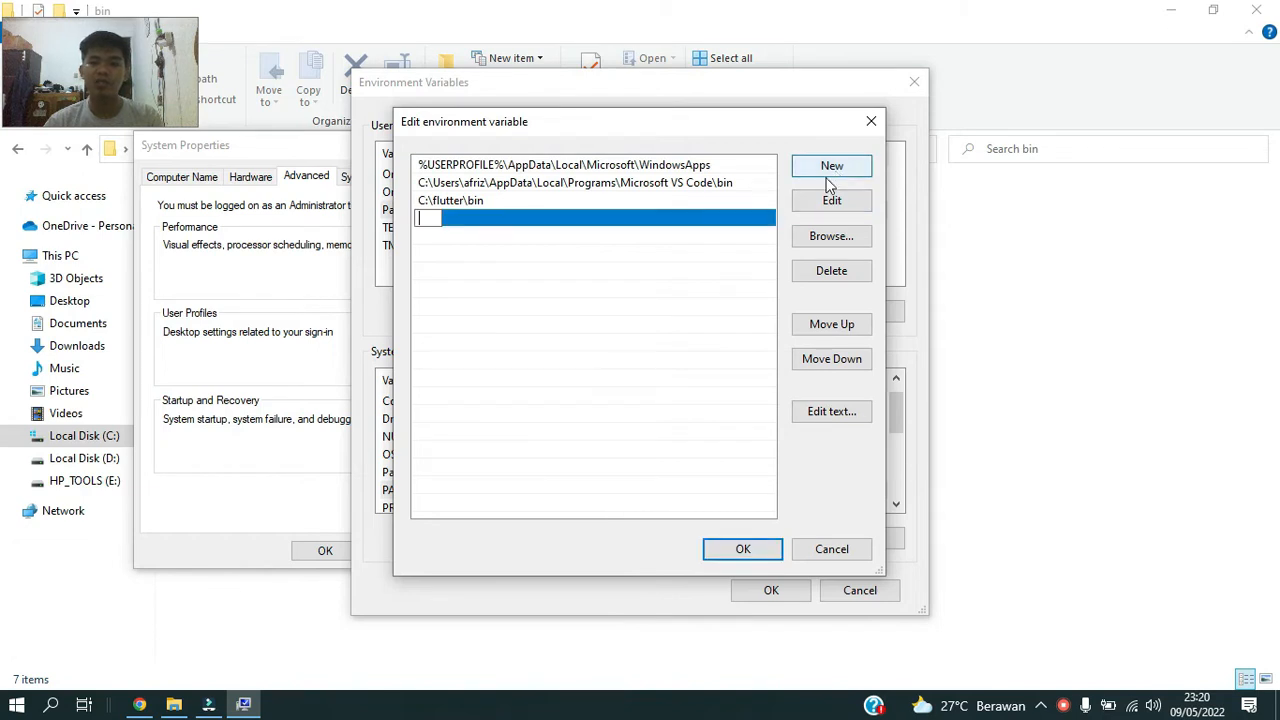
pyautogui.hotkey('ctrl', 'v')
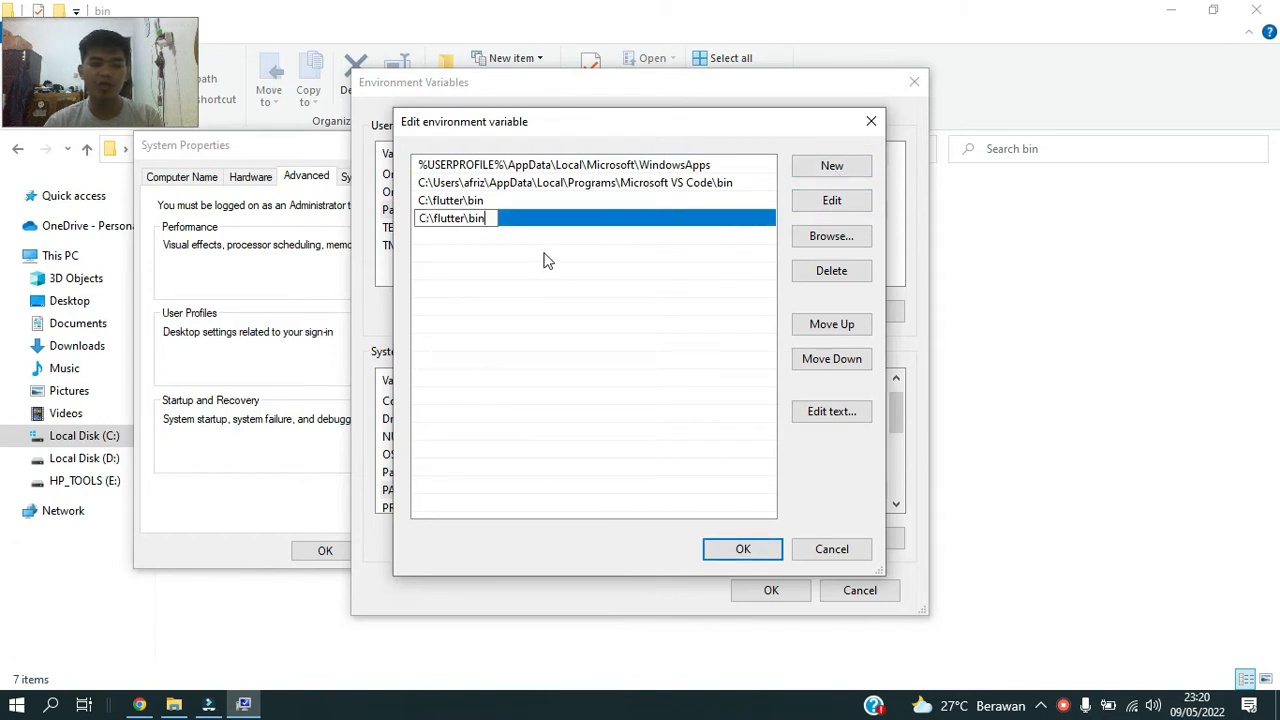
pyautogui.click(563, 256)
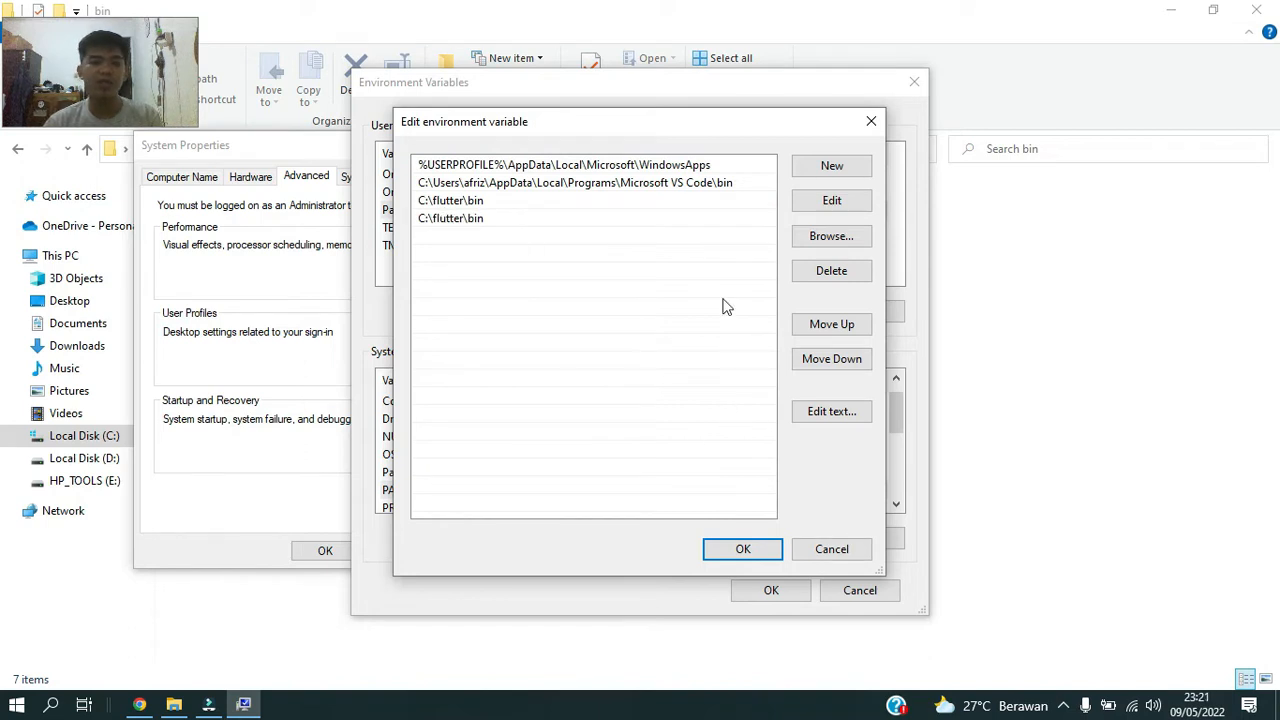
pyautogui.click(679, 222)
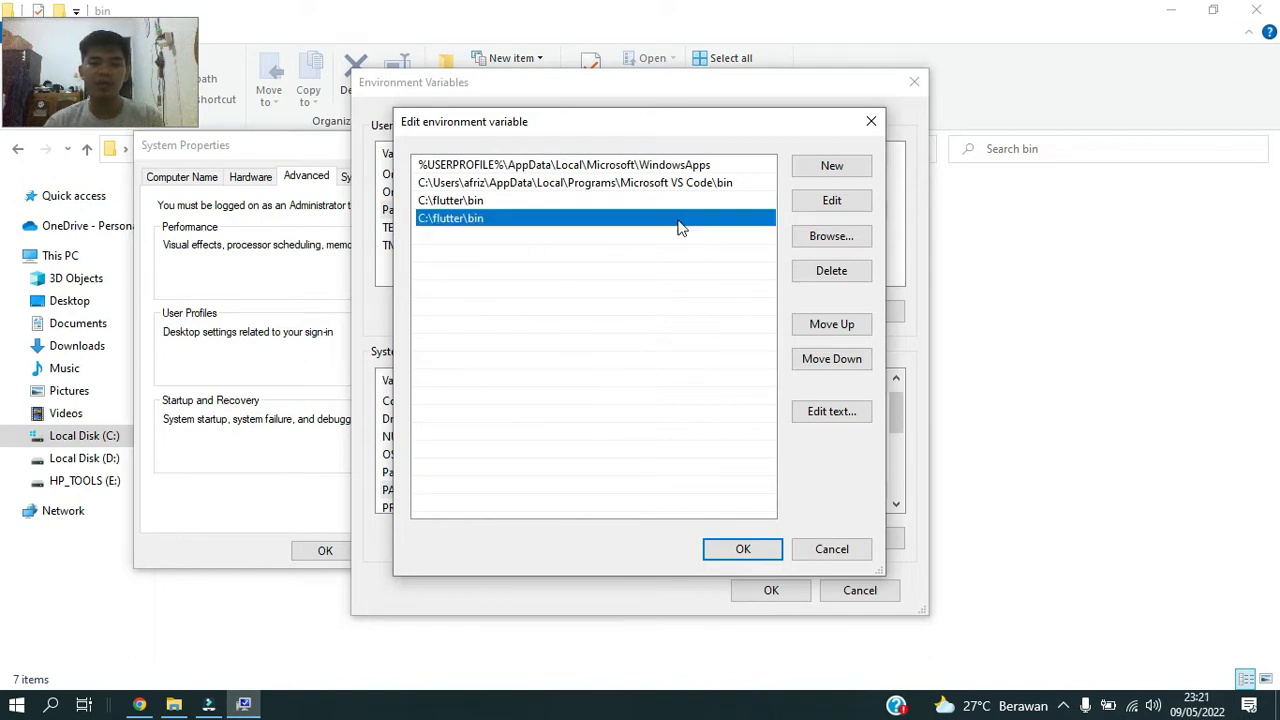
pyautogui.click(842, 274)
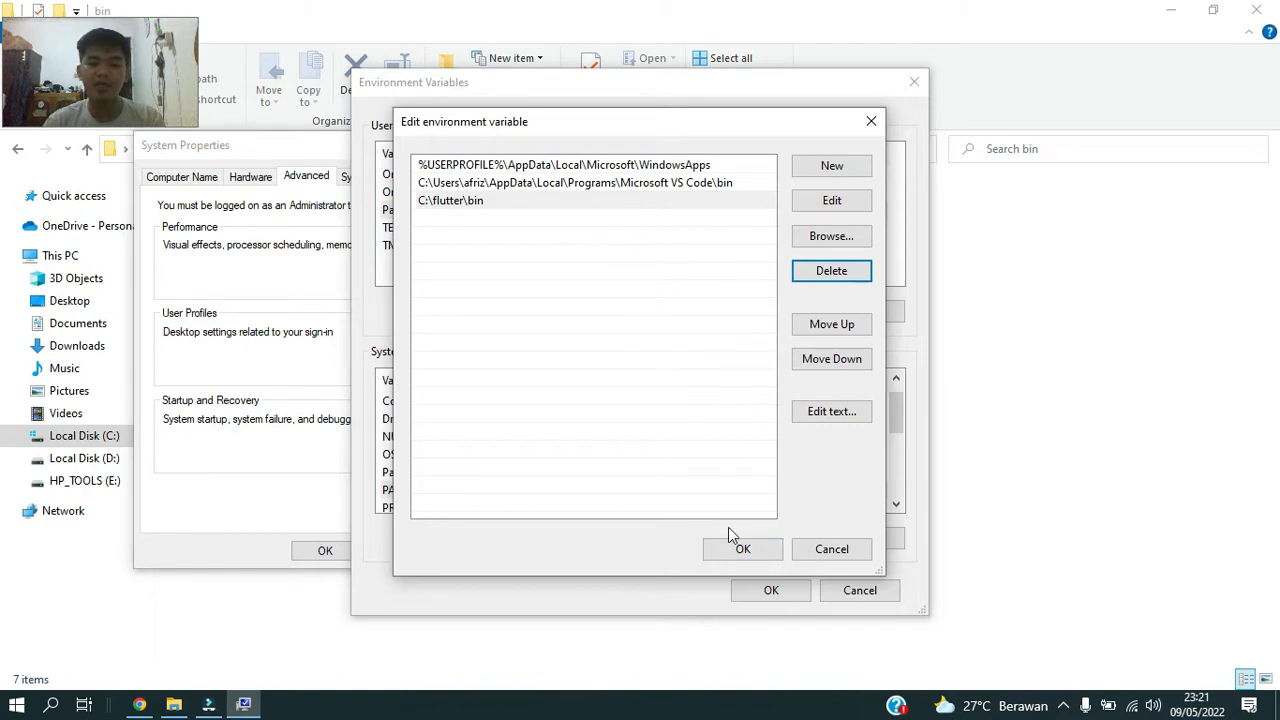
# Confirm the Path variable and environment variables, and close System Properties.
pyautogui.click(745, 553)
pyautogui.click(765, 589)
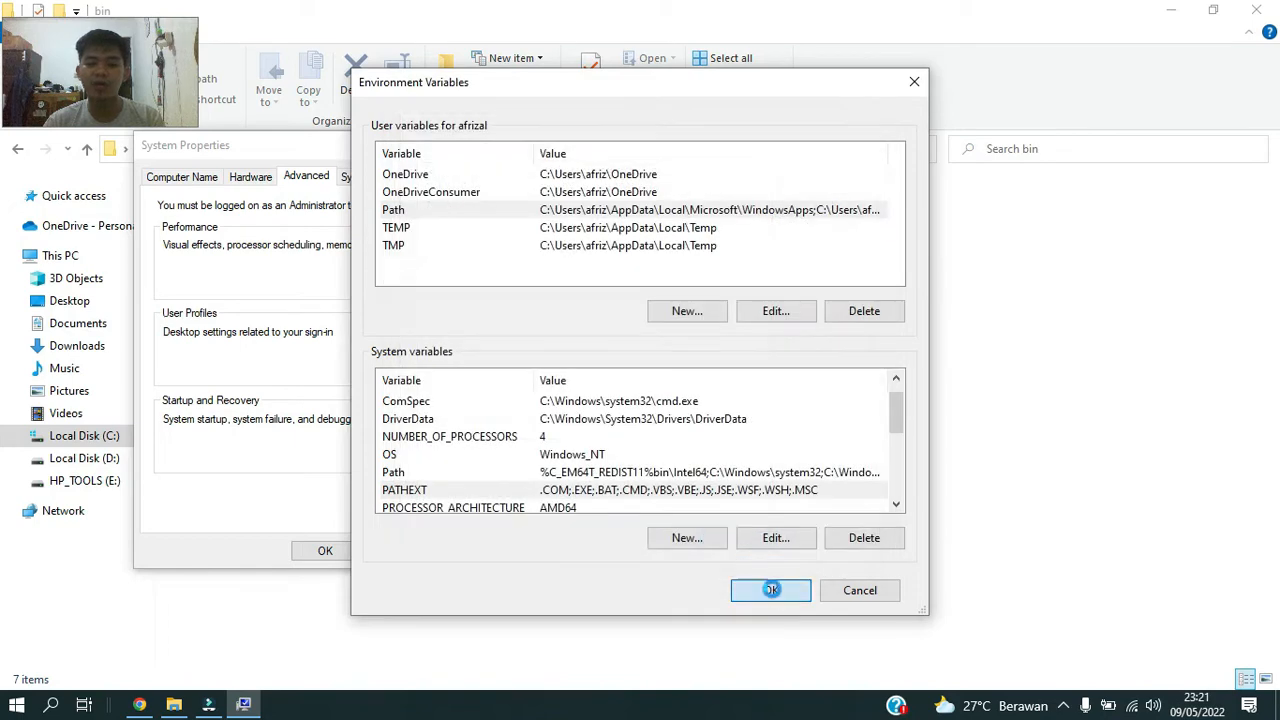
pyautogui.click(334, 551)
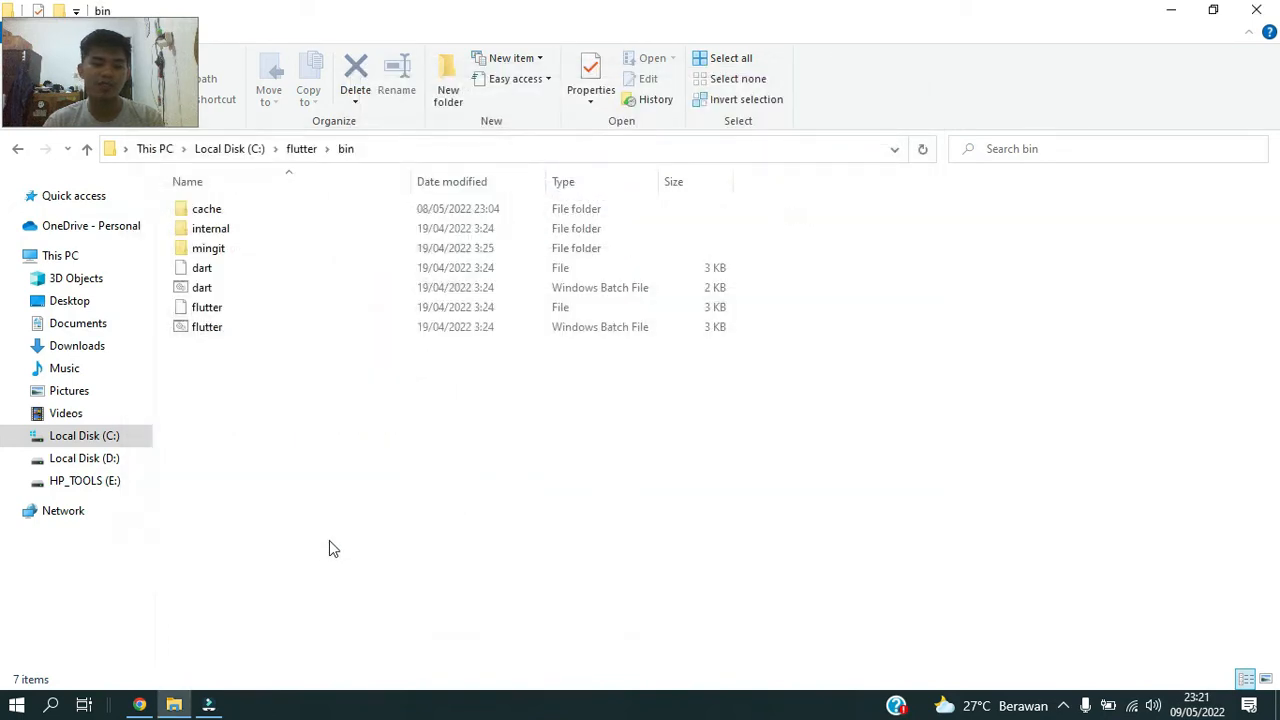
# Switch to Chrome and examine the Flutter Windows install guide, from updating the path through Android, Windows and web setup.
pyautogui.click(139, 705)
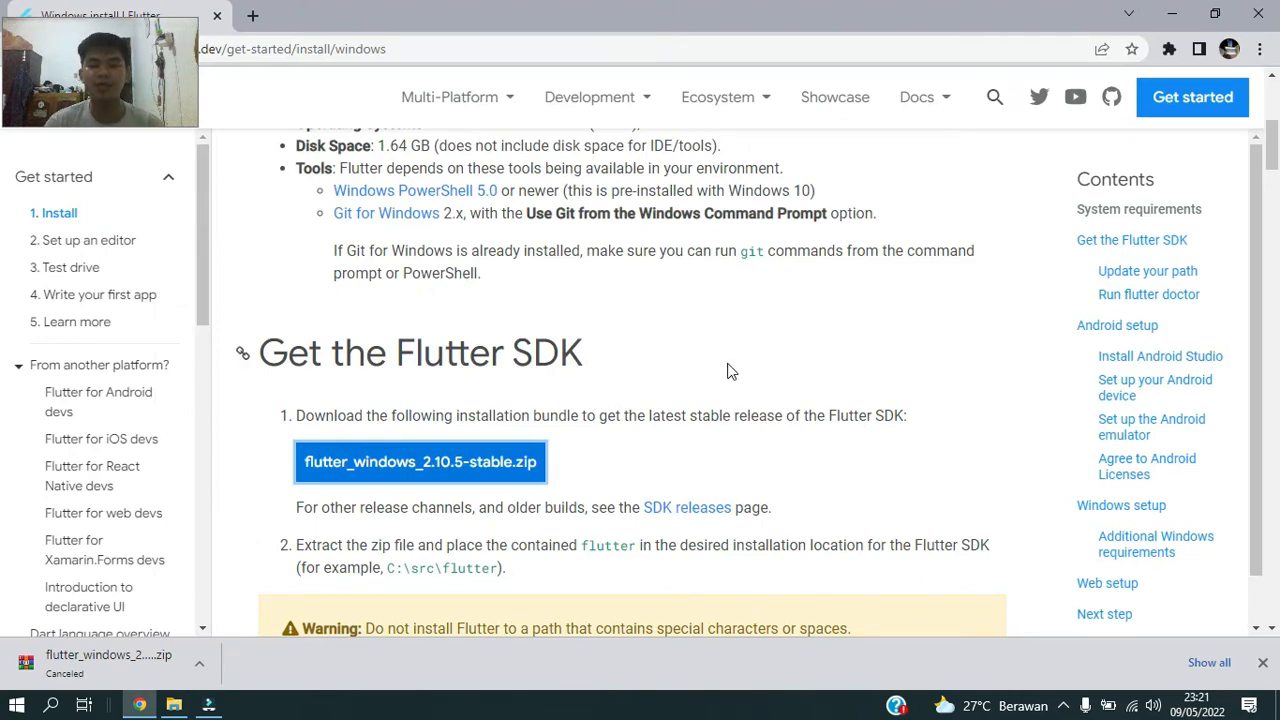
pyautogui.scroll(-4, 709, 374)
pyautogui.scroll(-4, 590, 385)
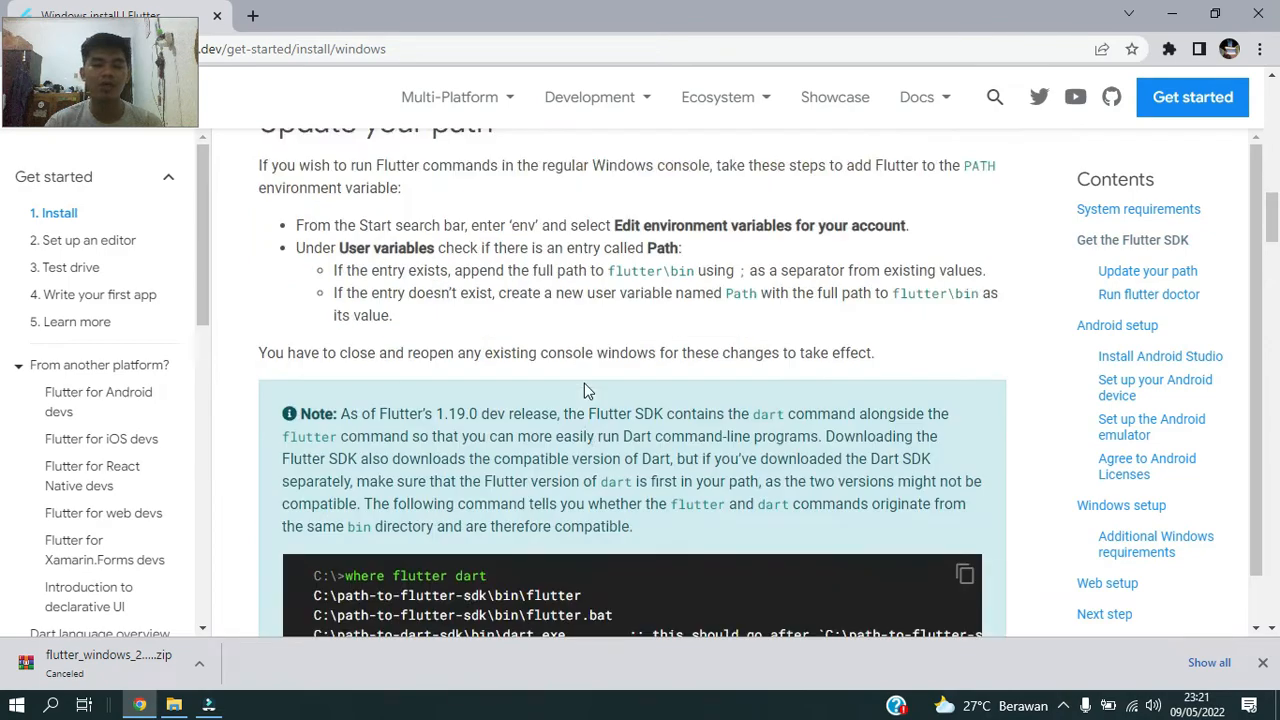
pyautogui.scroll(-10, 584, 388)
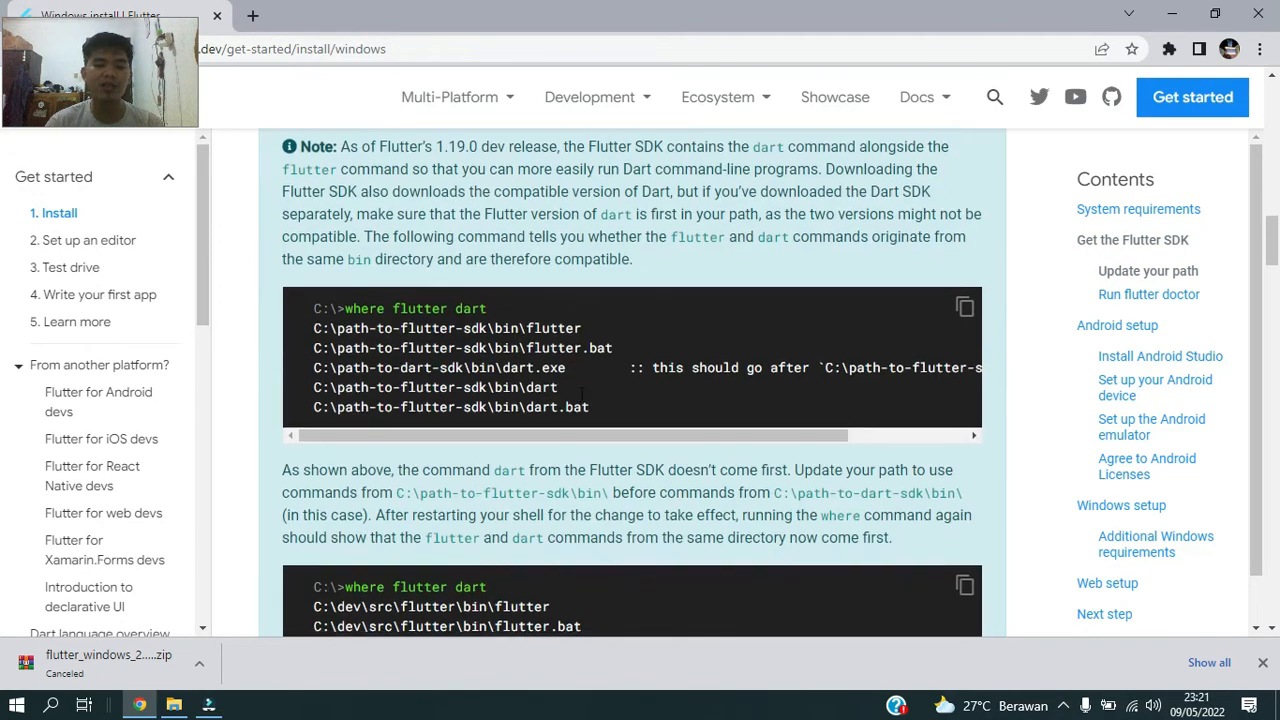
pyautogui.scroll(-9, 560, 393)
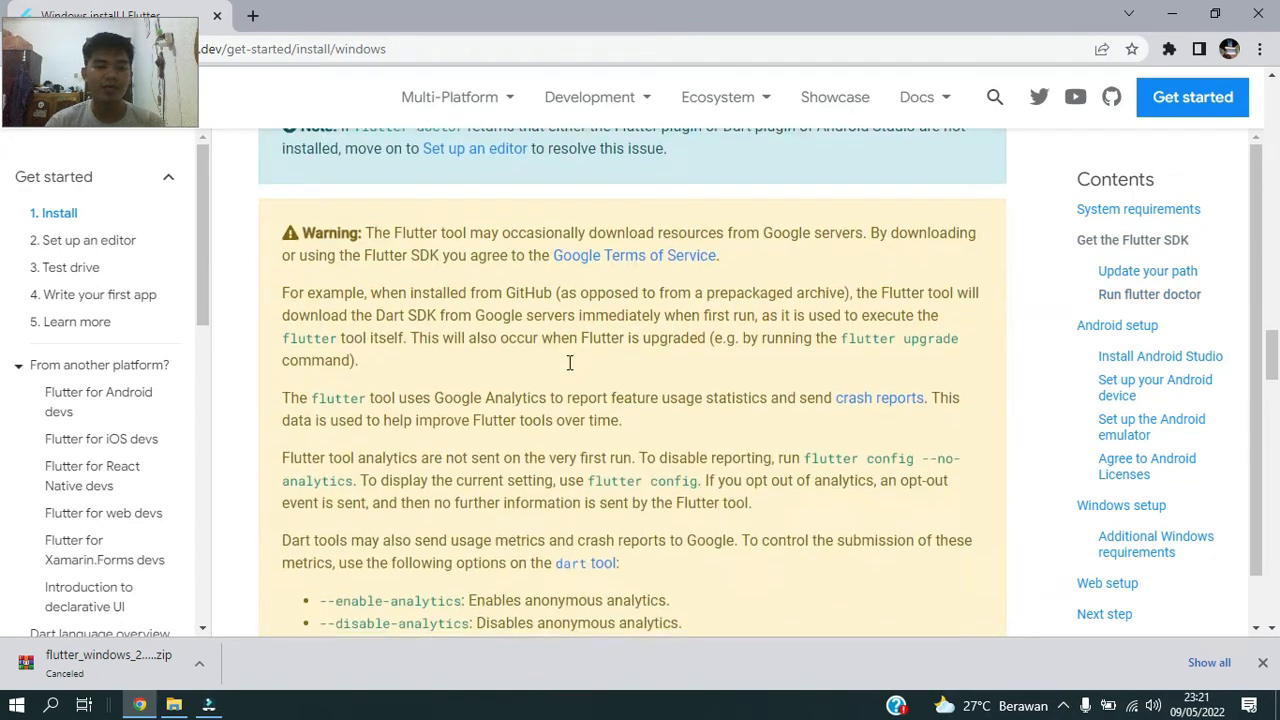
pyautogui.scroll(-10, 470, 352)
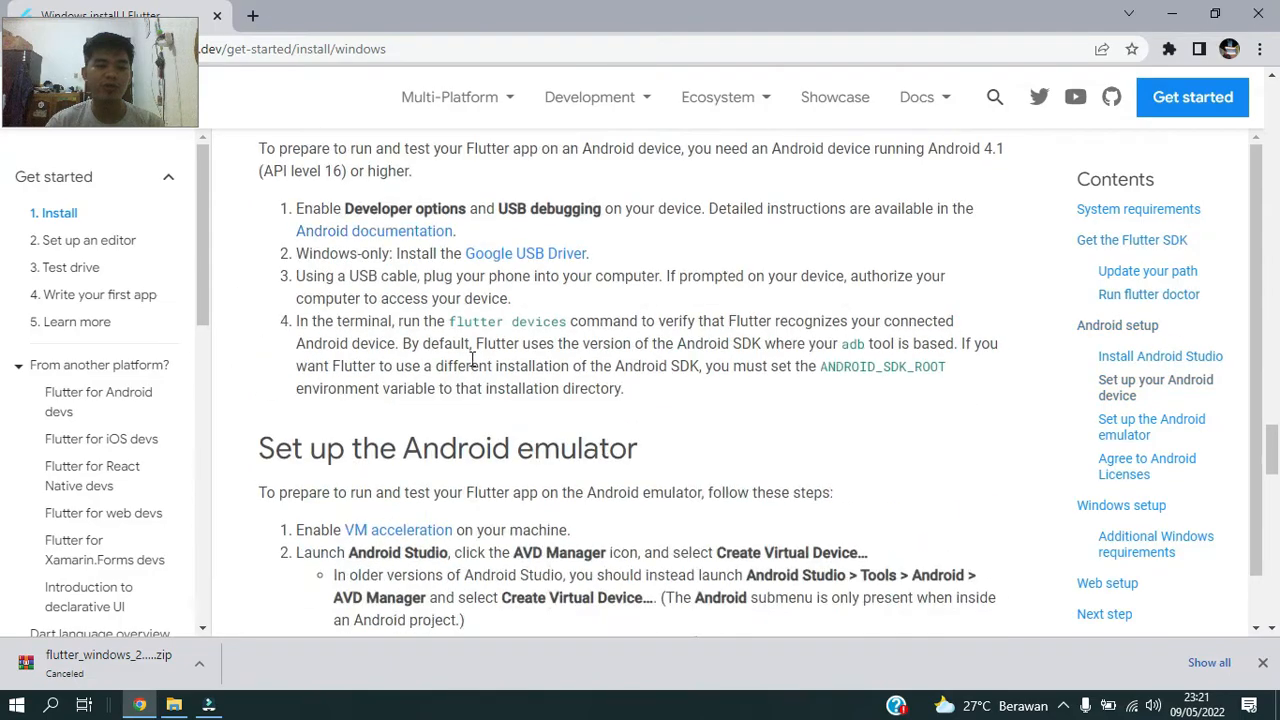
pyautogui.scroll(-6, 473, 359)
pyautogui.scroll(18, 473, 359)
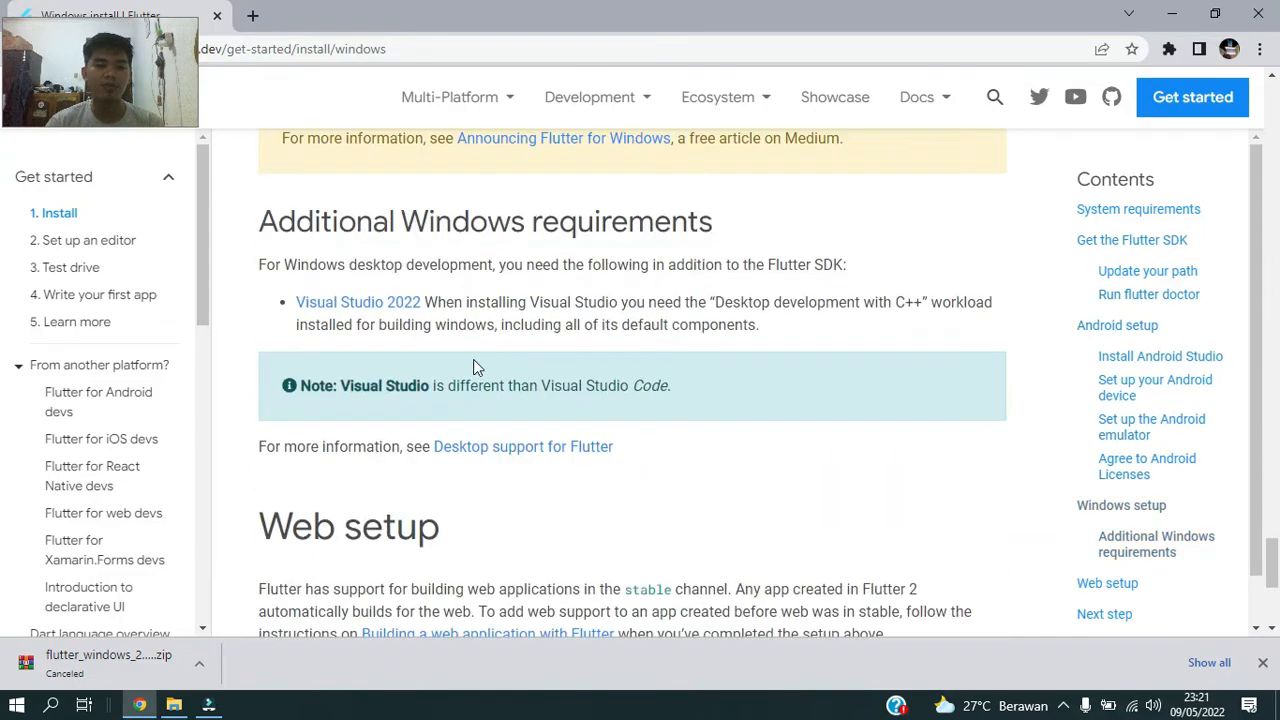
pyautogui.scroll(20, 527, 367)
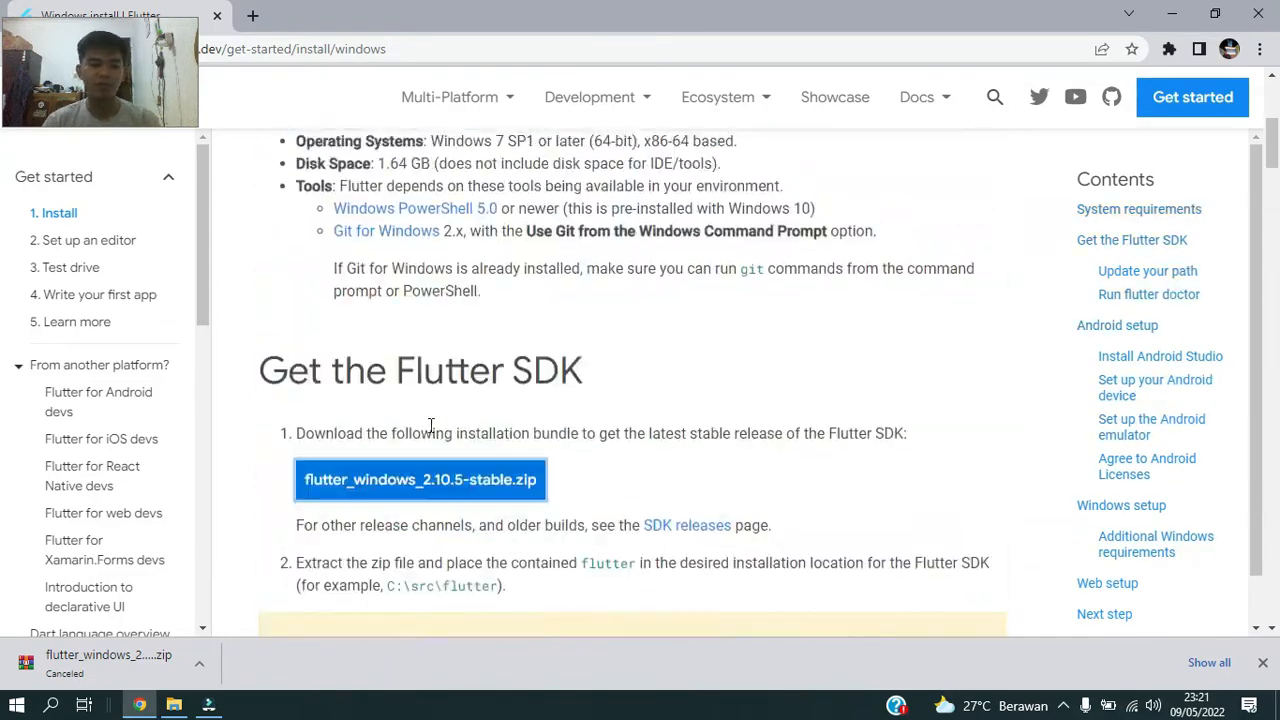
# Open a Command Prompt through the Run dialog with cmd and run flutter doctor.
pyautogui.click(174, 705)
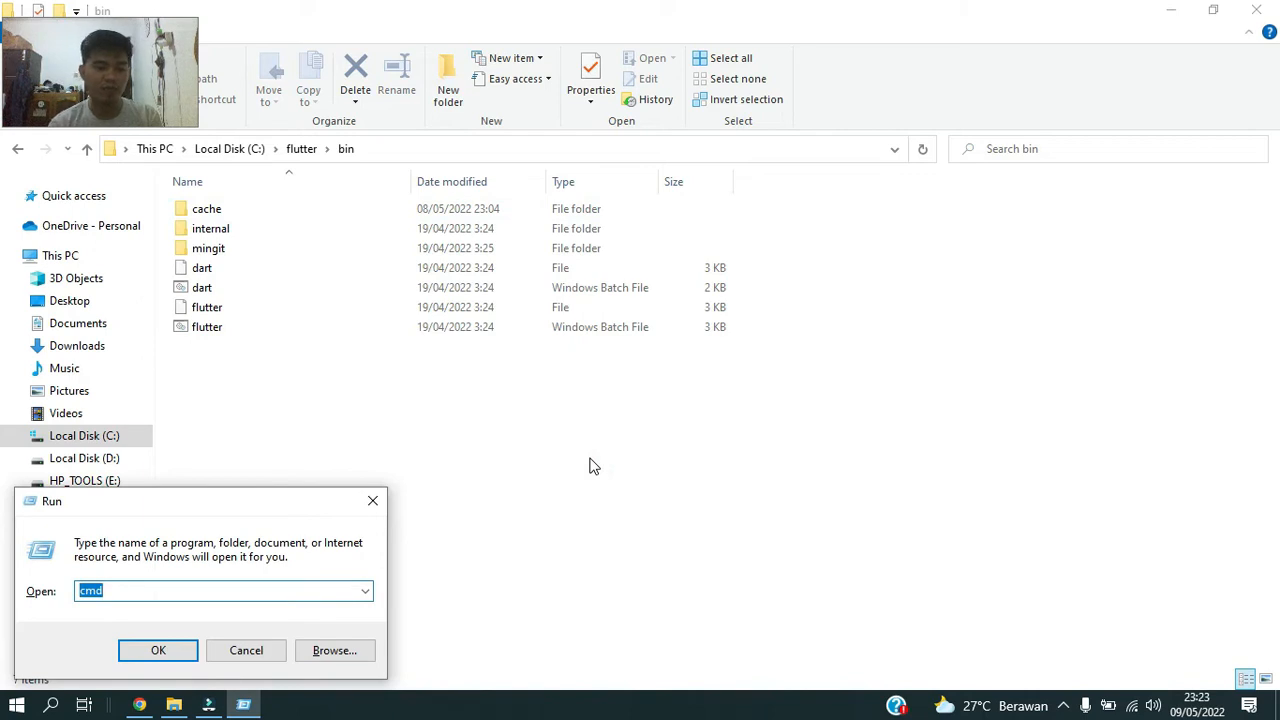
pyautogui.write('cmd')
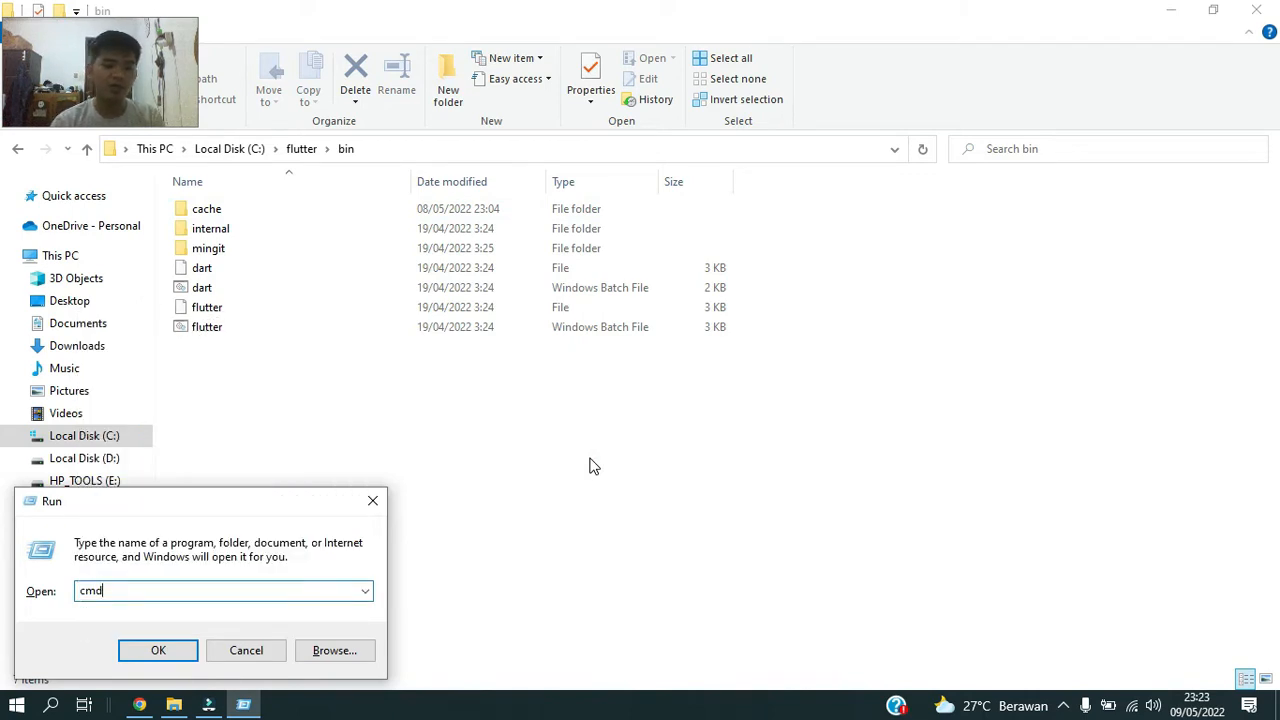
pyautogui.press('Return')
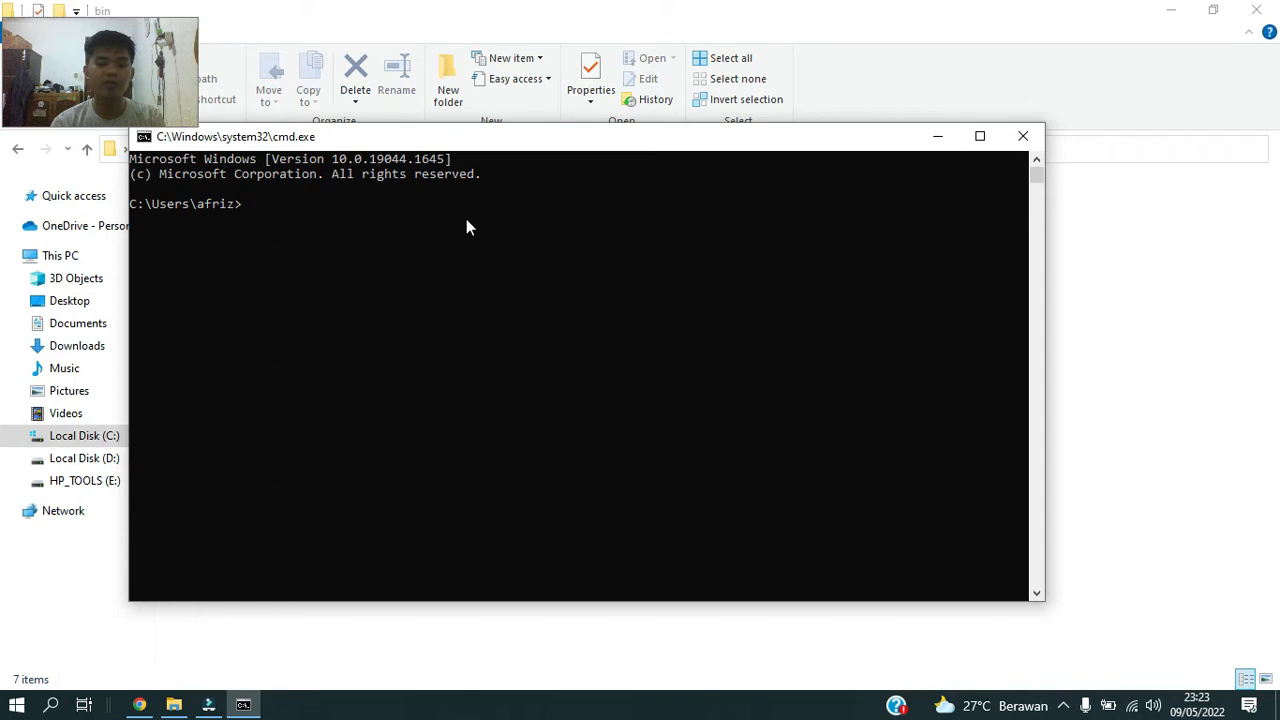
pyautogui.write('flutter')
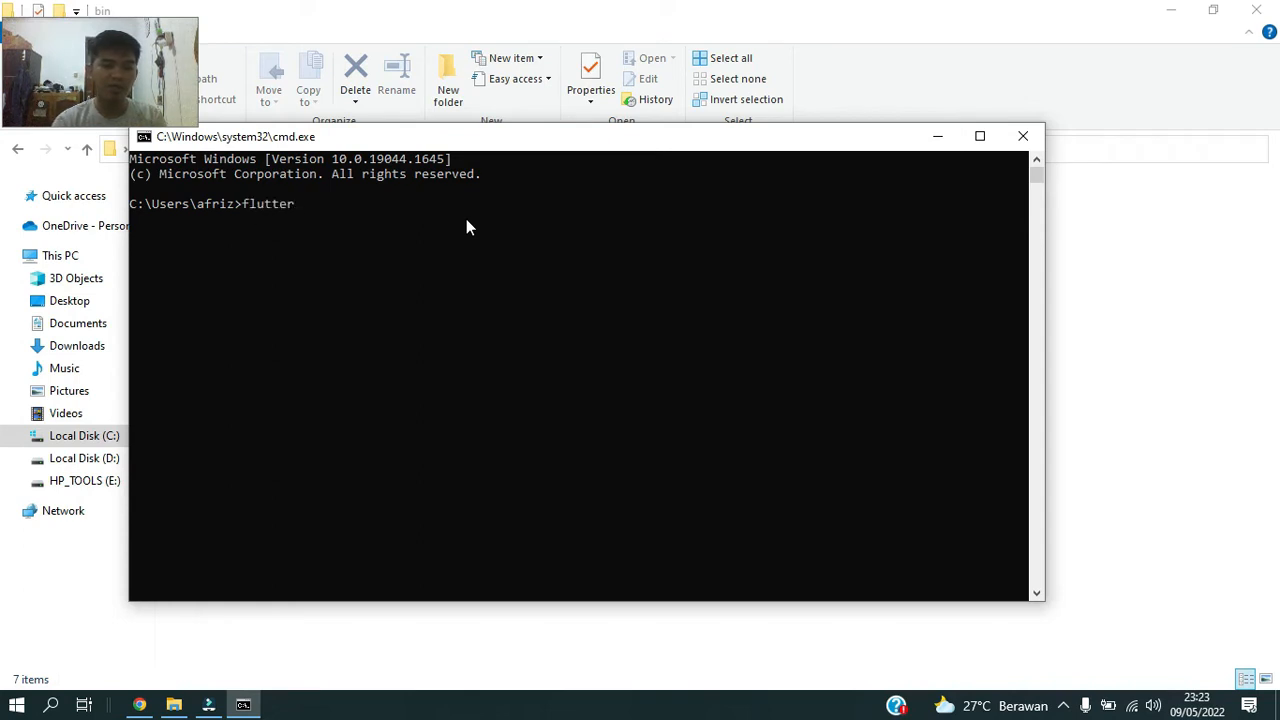
pyautogui.write(' d')
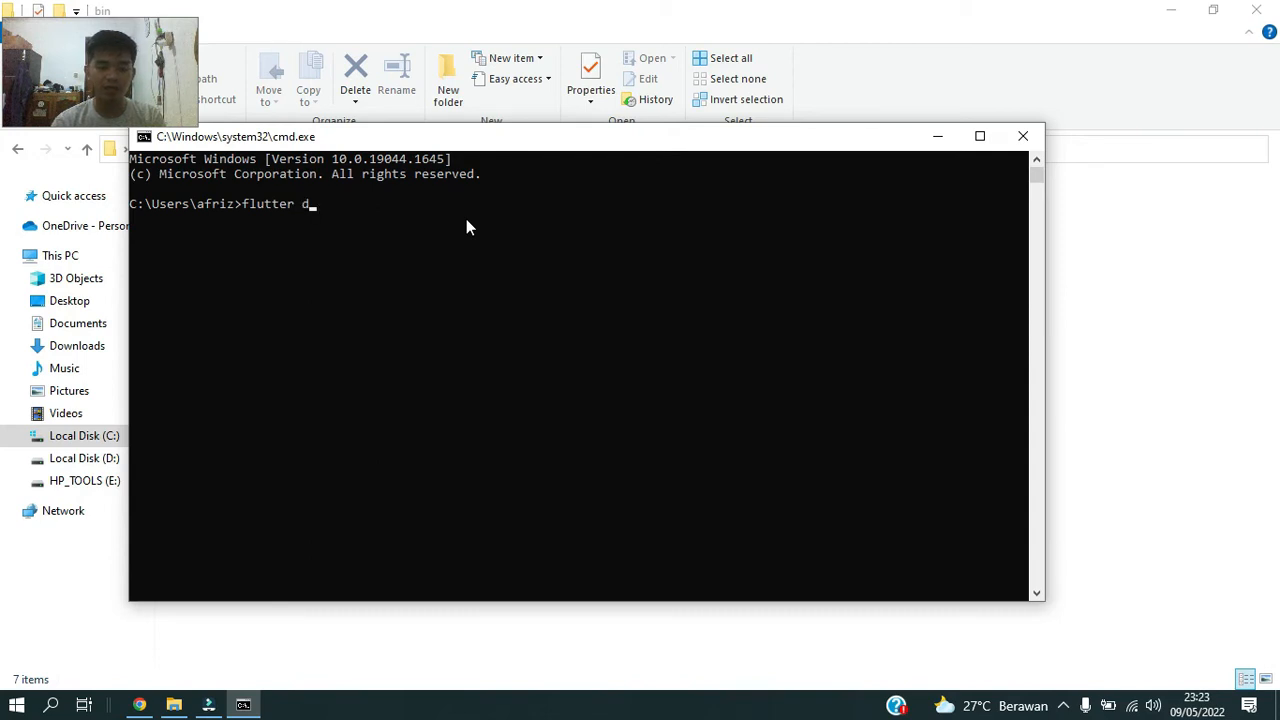
pyautogui.write('octor')
pyautogui.press('Return')
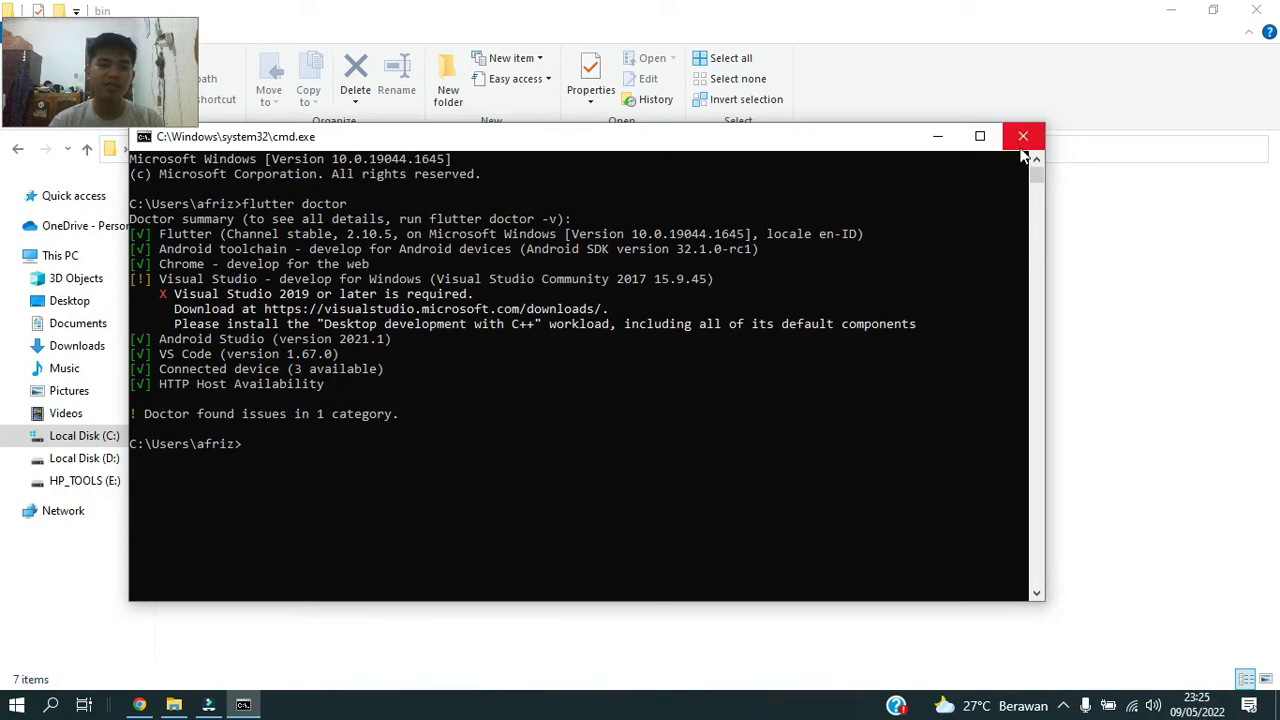
# Minimize the Command Prompt and File Explorer windows and refresh the desktop.
pyautogui.click(940, 137)
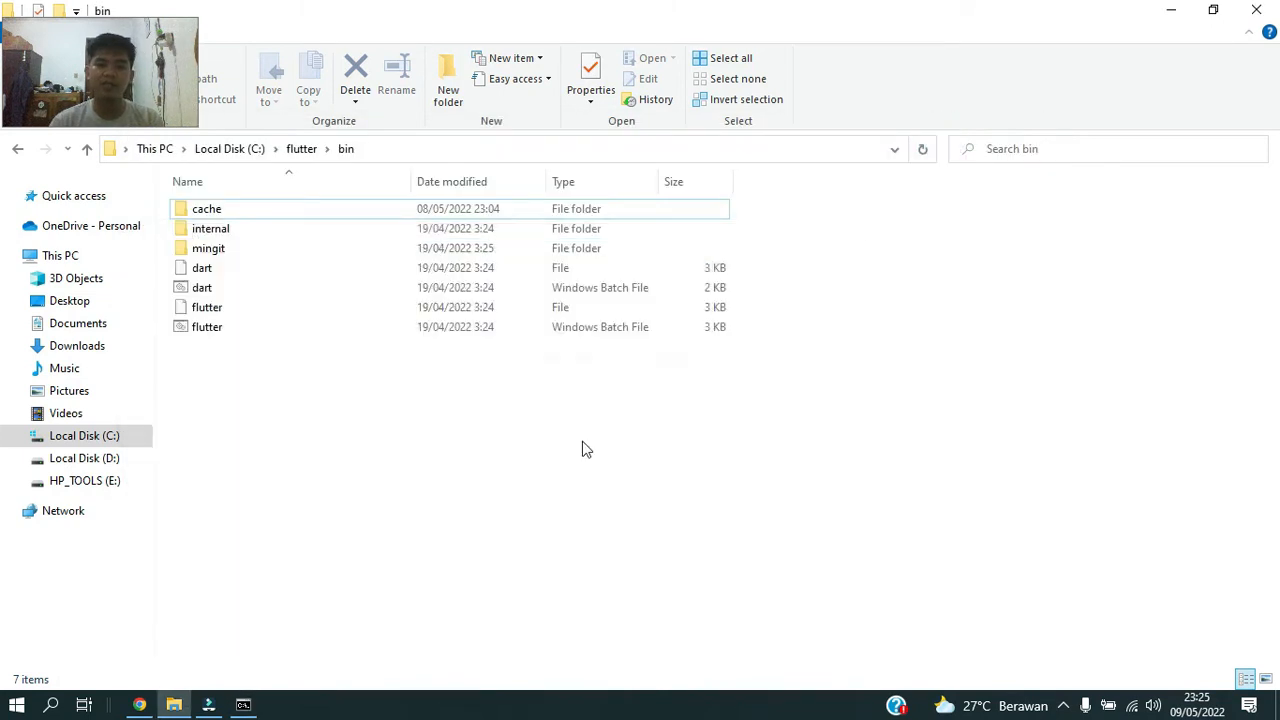
pyautogui.click(208, 704)
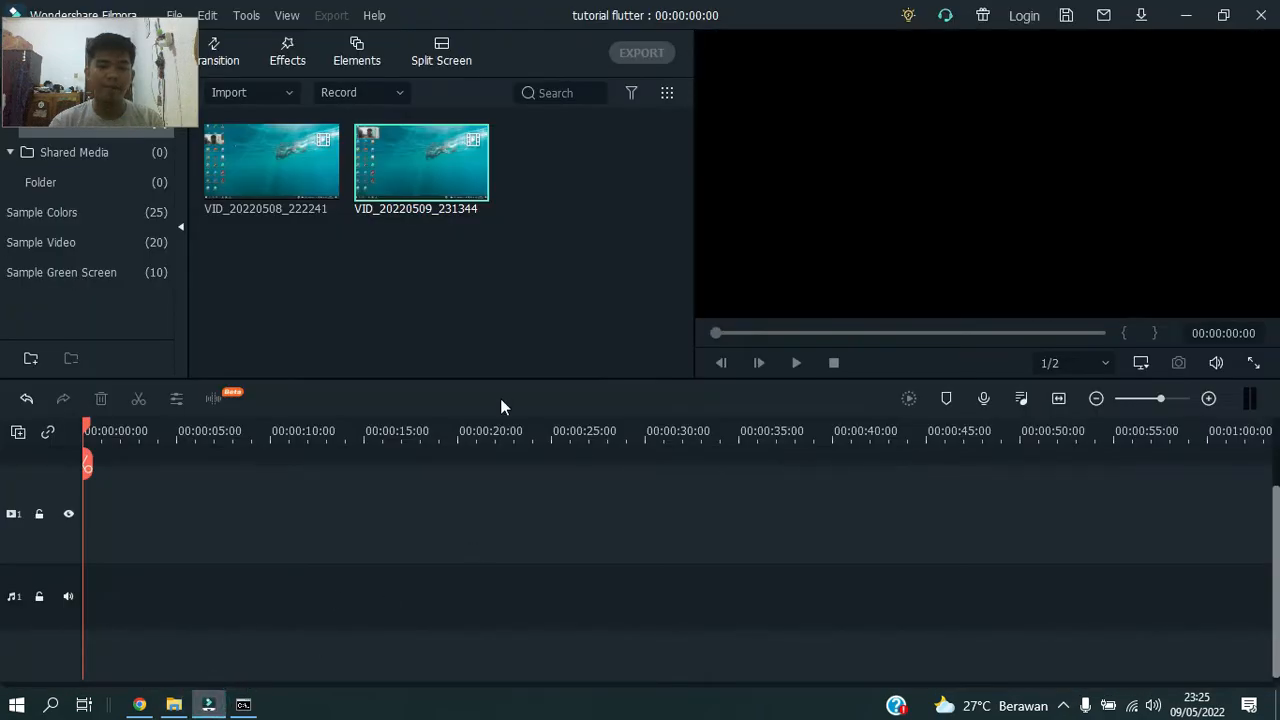
pyautogui.click(205, 704)
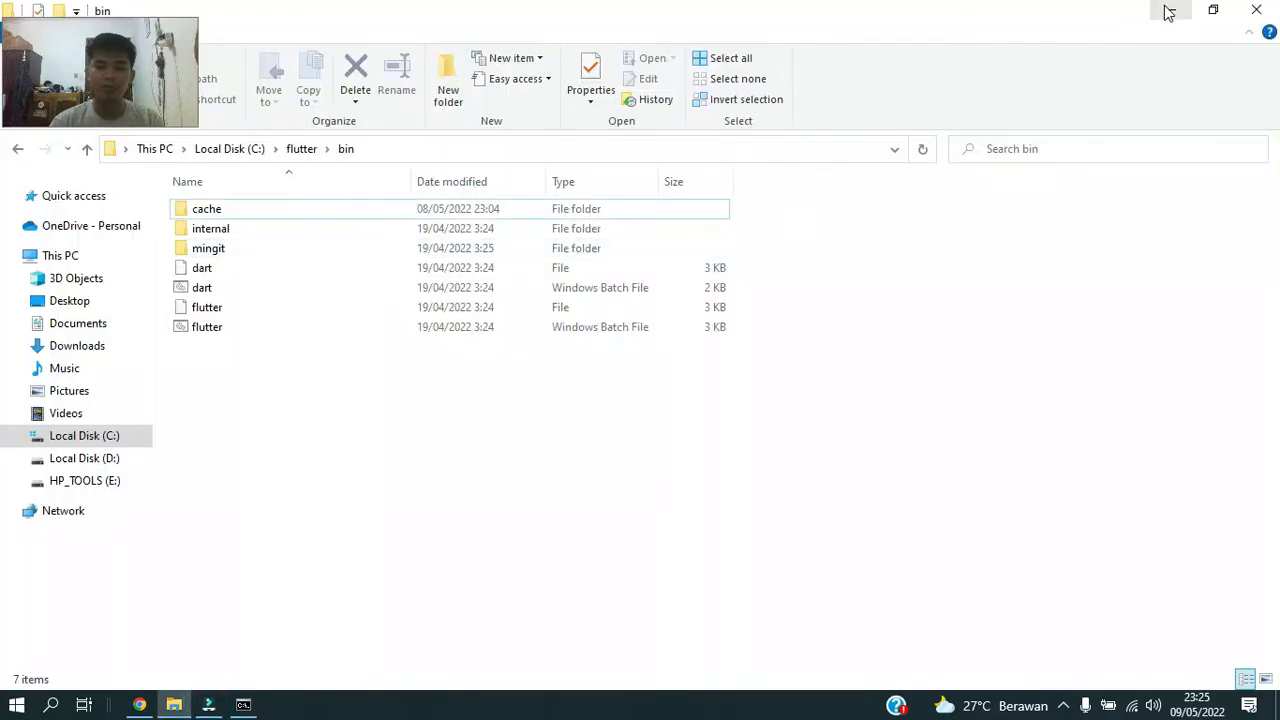
pyautogui.click(1168, 9)
pyautogui.rightClick(969, 115)
pyautogui.click(980, 129)
# Find Android Studio through the Windows search and launch it.
pyautogui.click(50, 704)
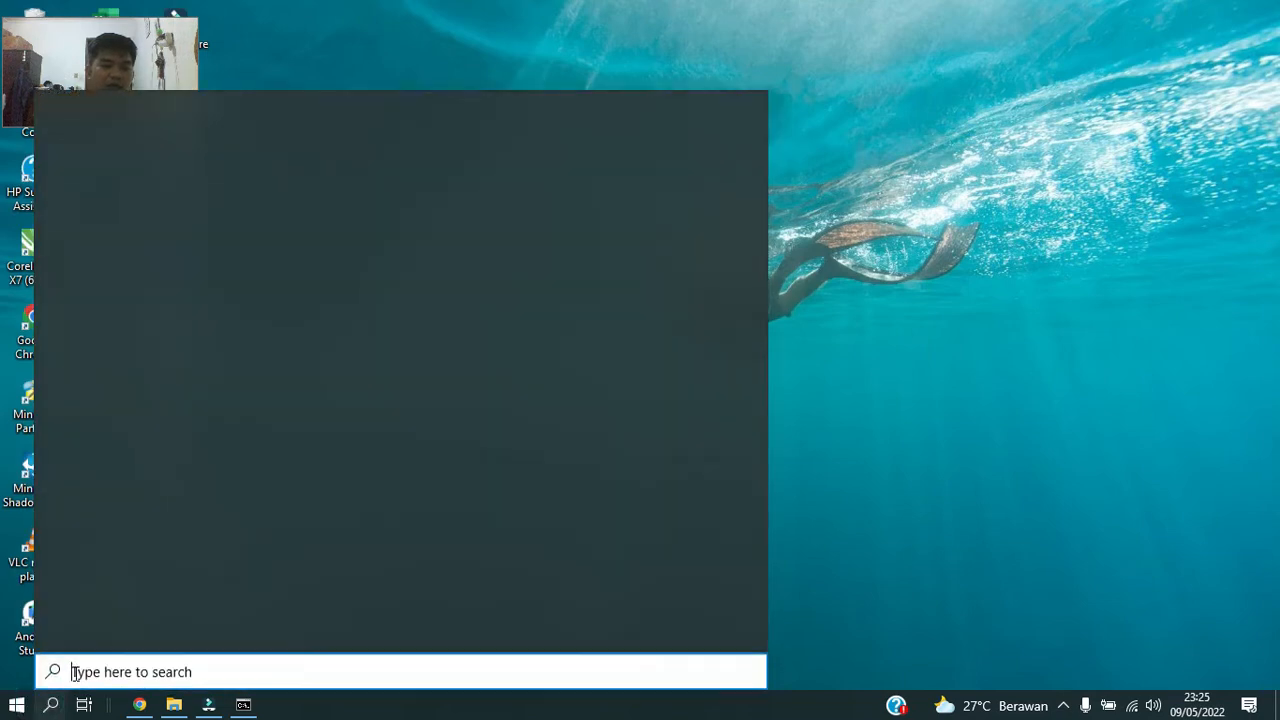
pyautogui.write('anr')
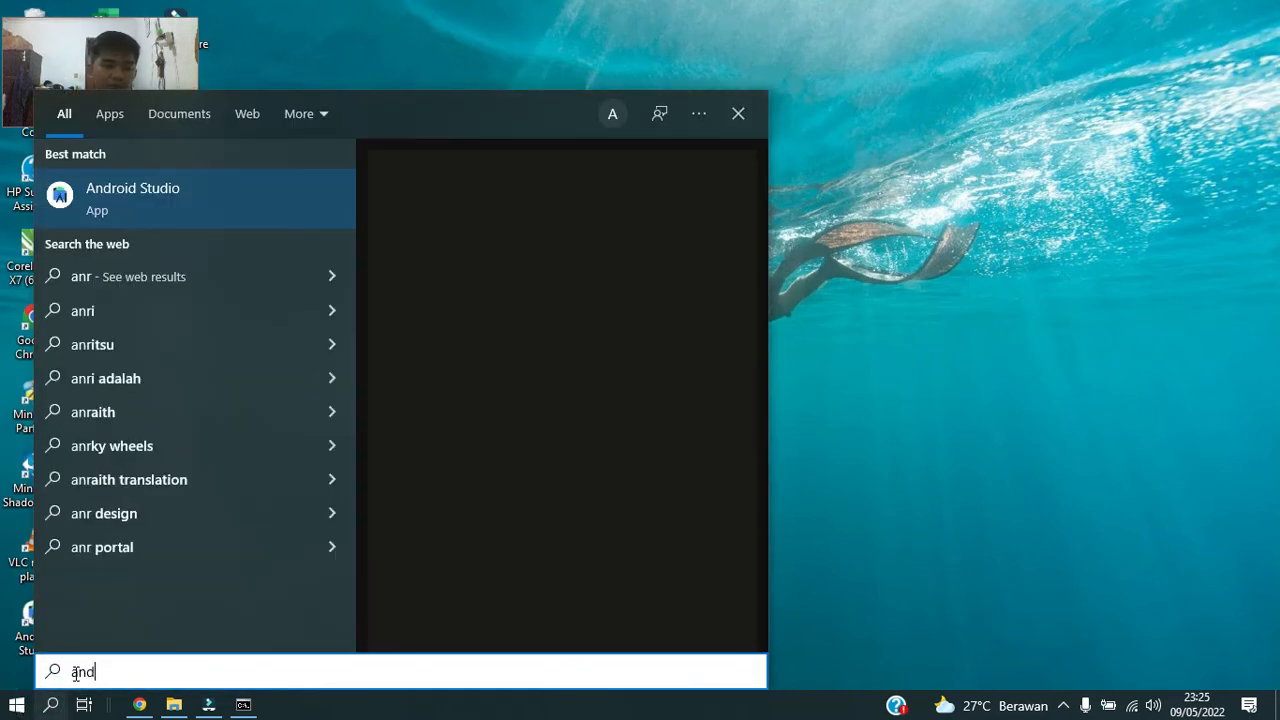
pyautogui.press('BackSpace')
pyautogui.write('d')
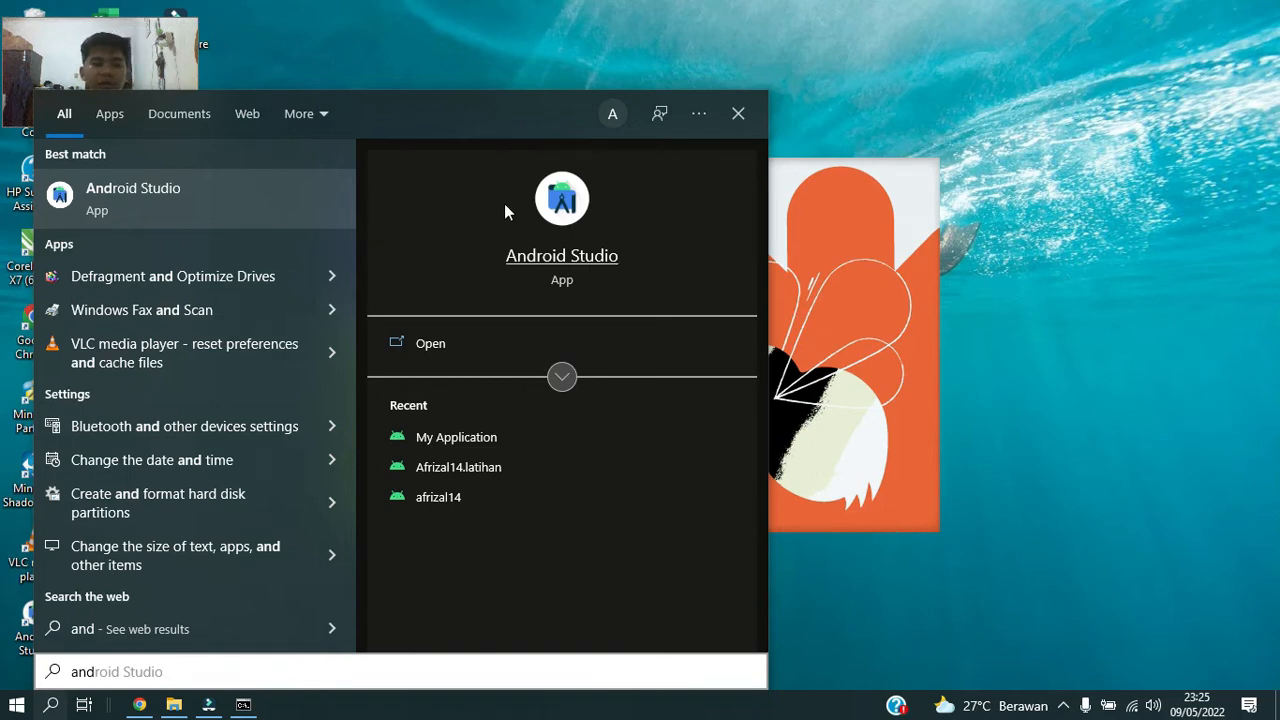
pyautogui.click(222, 212)
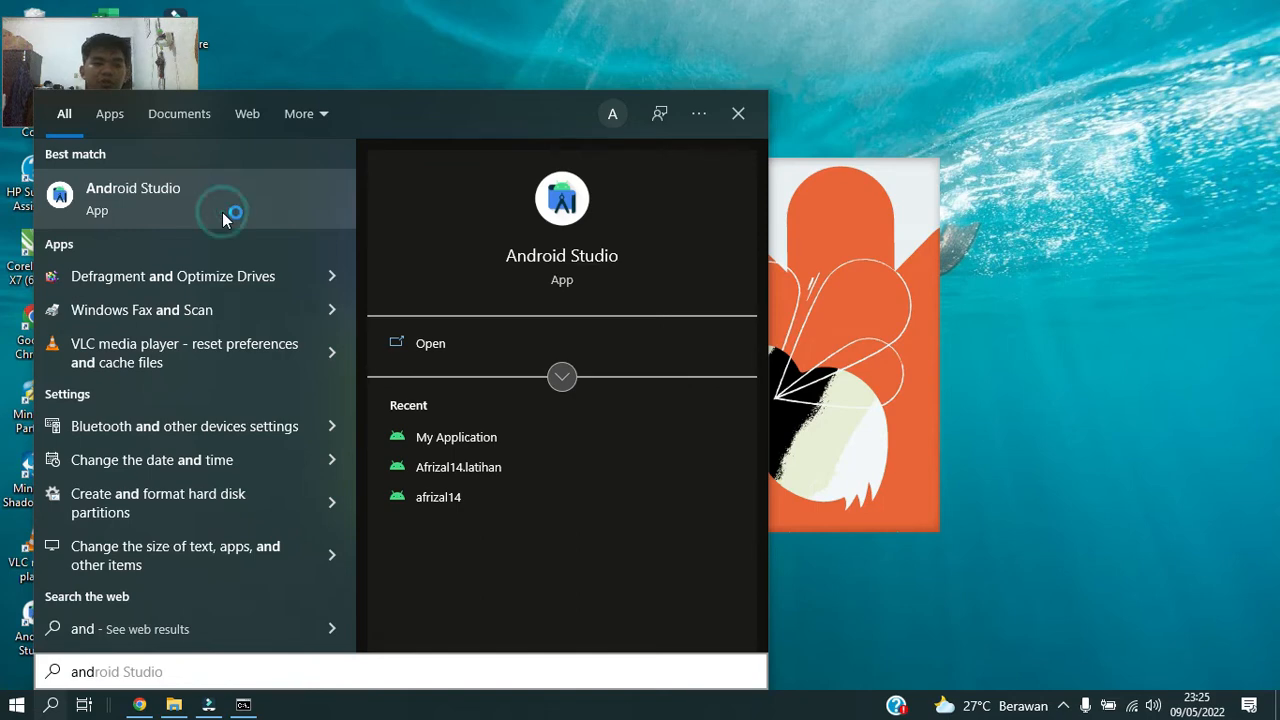
pyautogui.click(1022, 142)
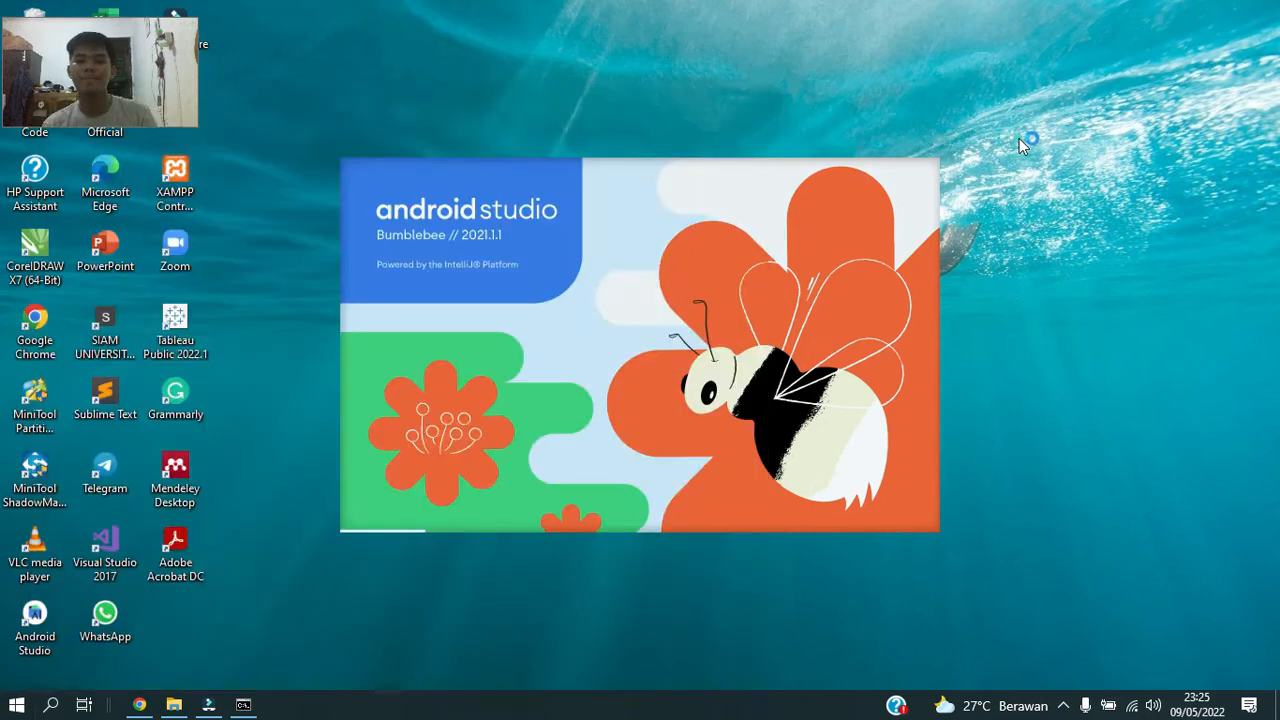
pyautogui.rightClick(1008, 137)
pyautogui.click(1050, 191)
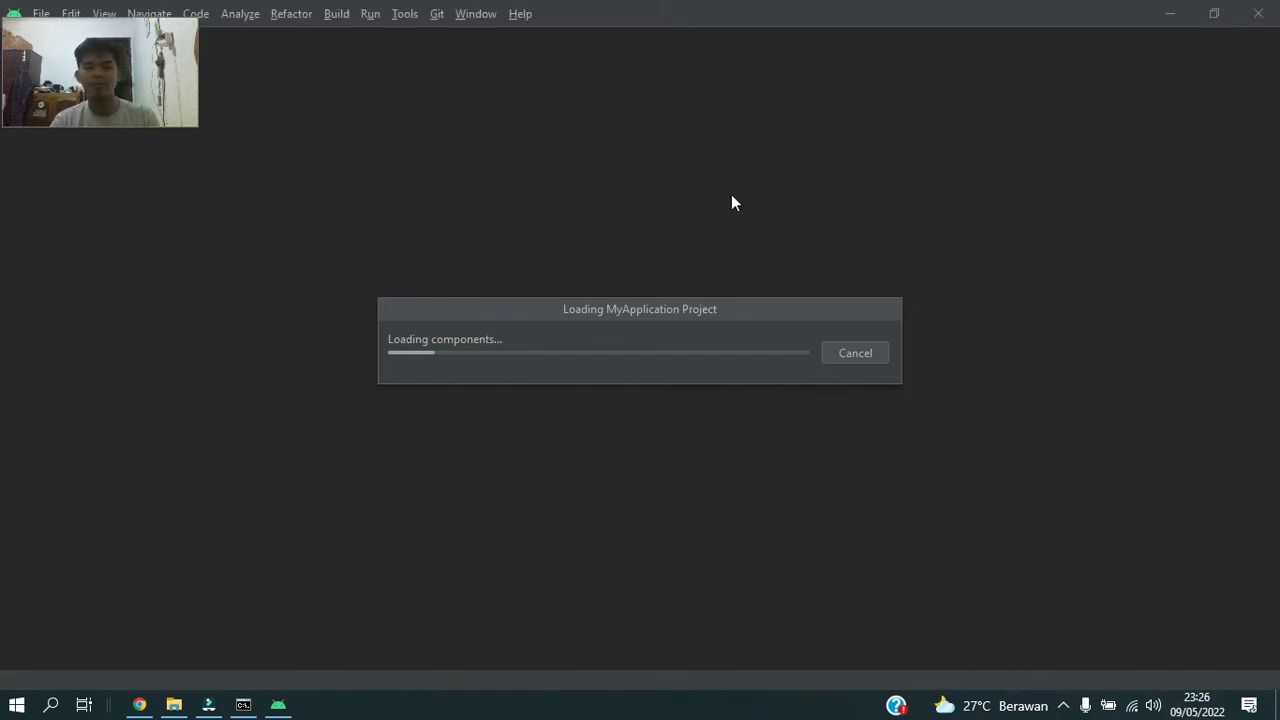
# Dismiss the two notifications about the reassigned *.apk and *.psd file patterns.
pyautogui.moveTo(148, 74); pyautogui.dragTo(152, 115)
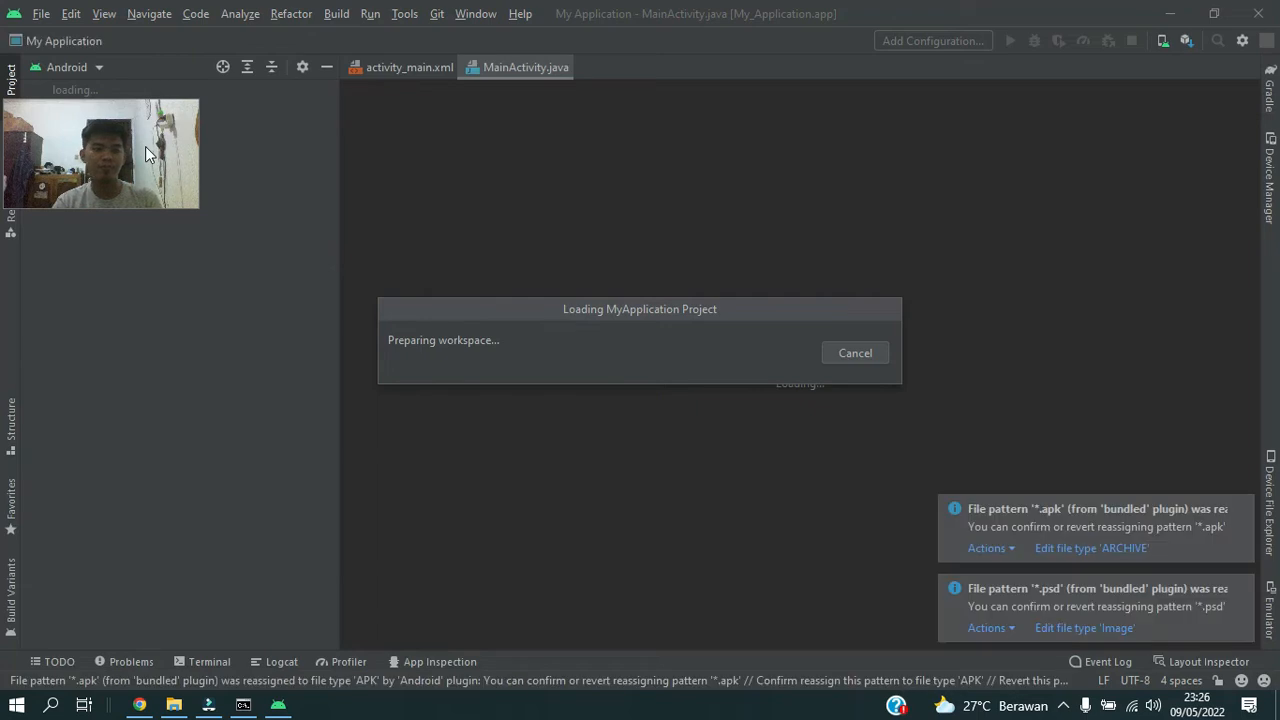
pyautogui.click(1247, 511)
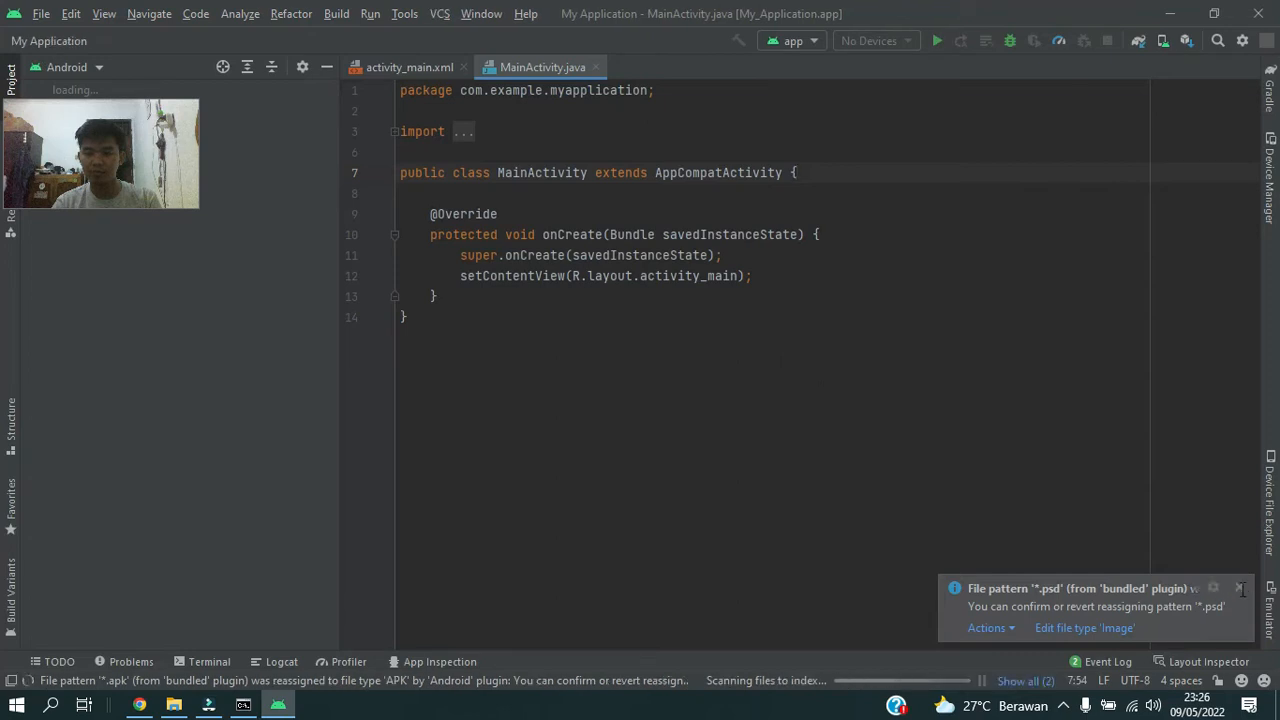
pyautogui.click(1242, 586)
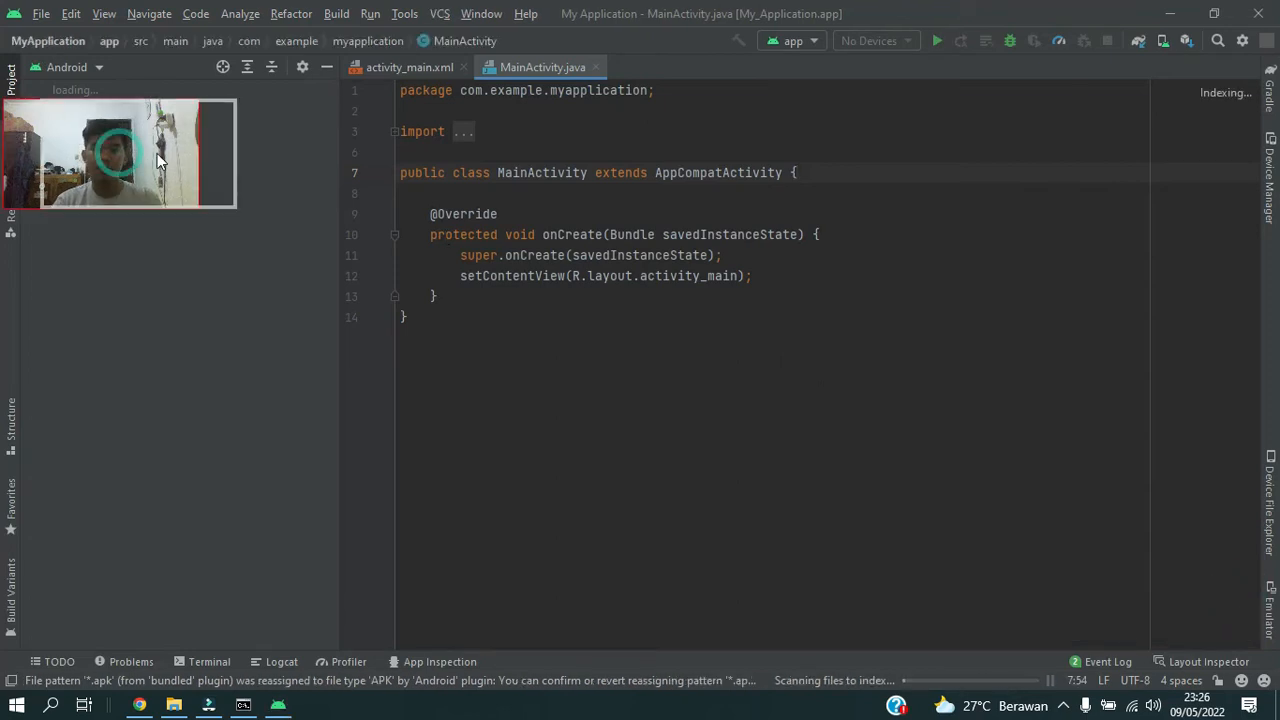
# Keep Android SDK Command-line Tools (latest) selected among the SDK tools in the SDK Manager and confirm the settings.
pyautogui.click(405, 16)
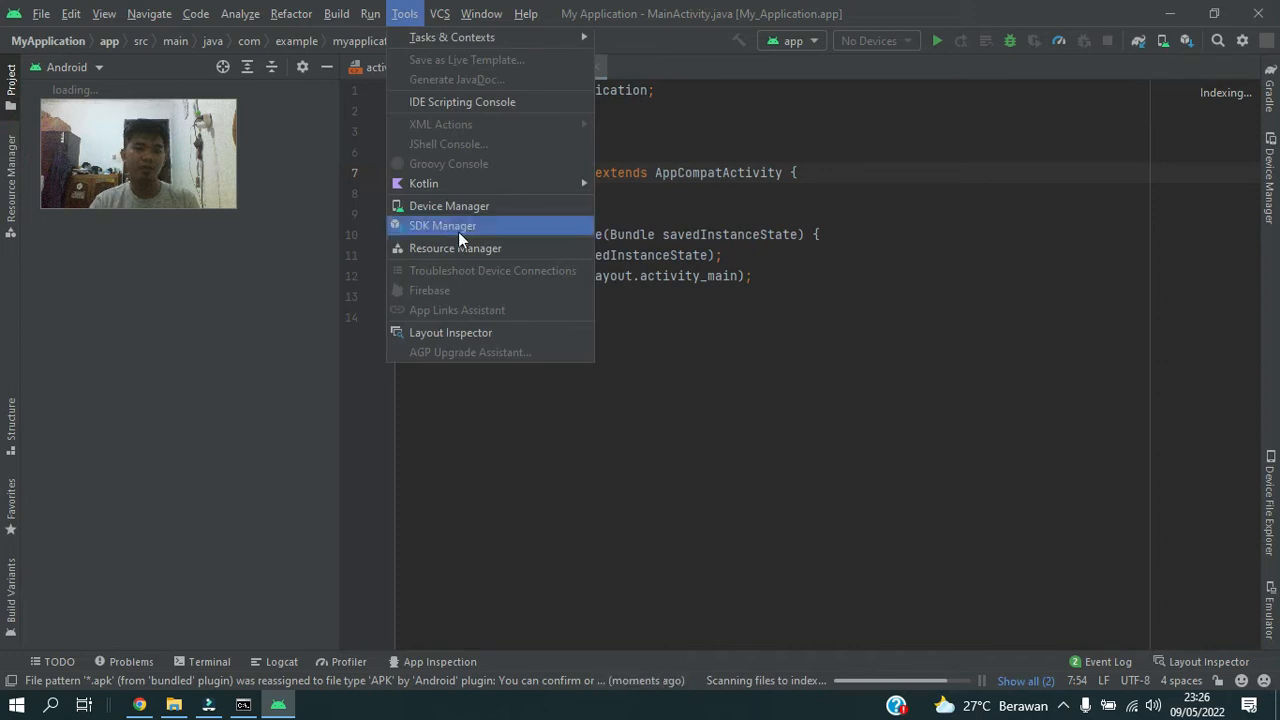
pyautogui.click(461, 238)
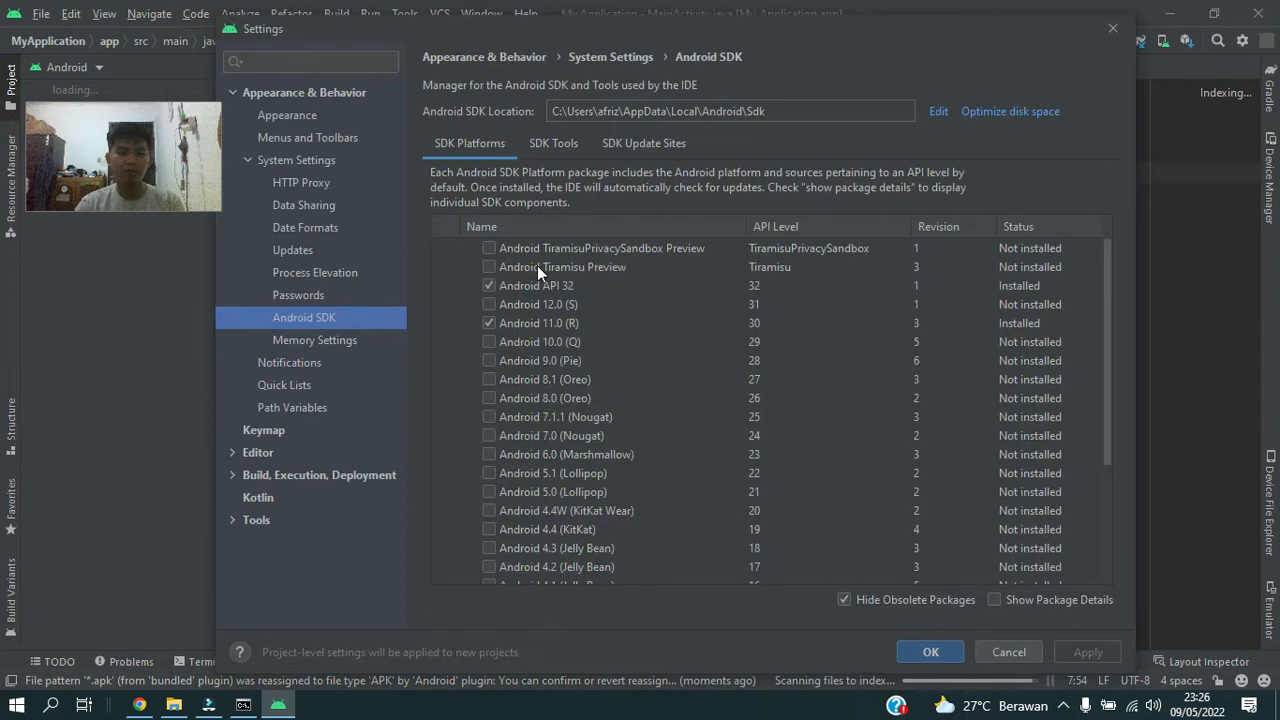
pyautogui.click(545, 144)
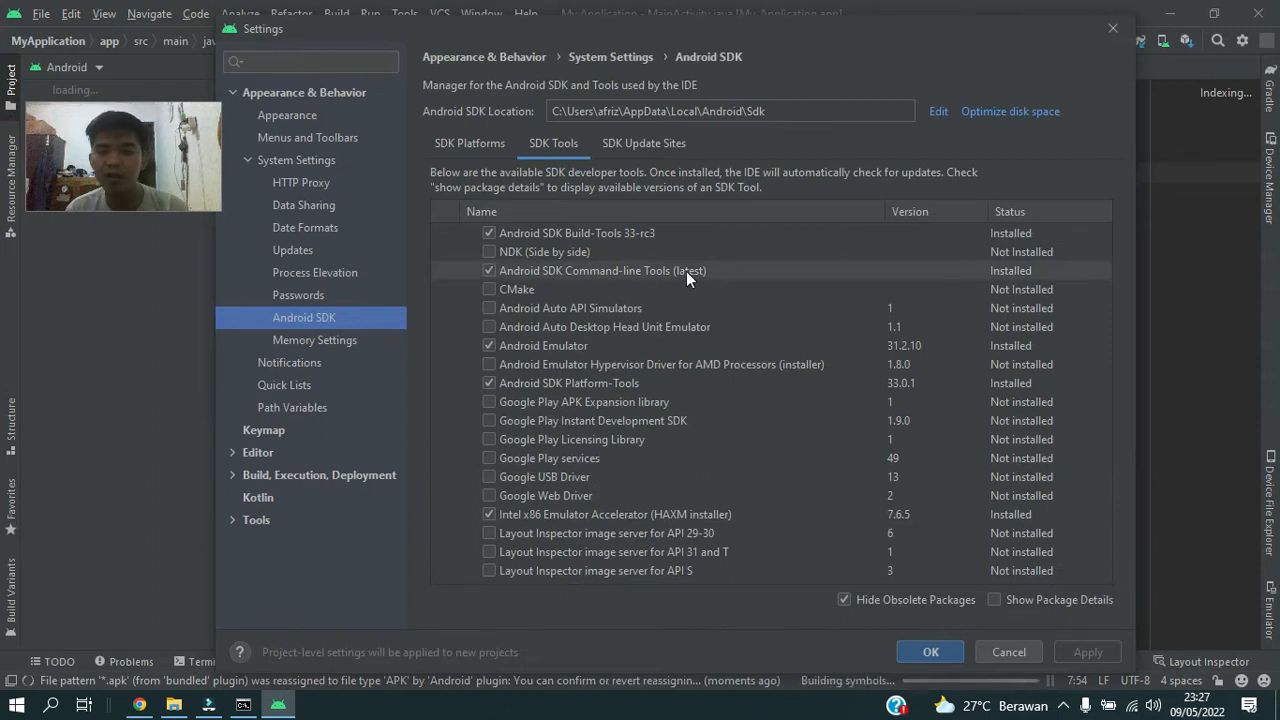
pyautogui.click(490, 268)
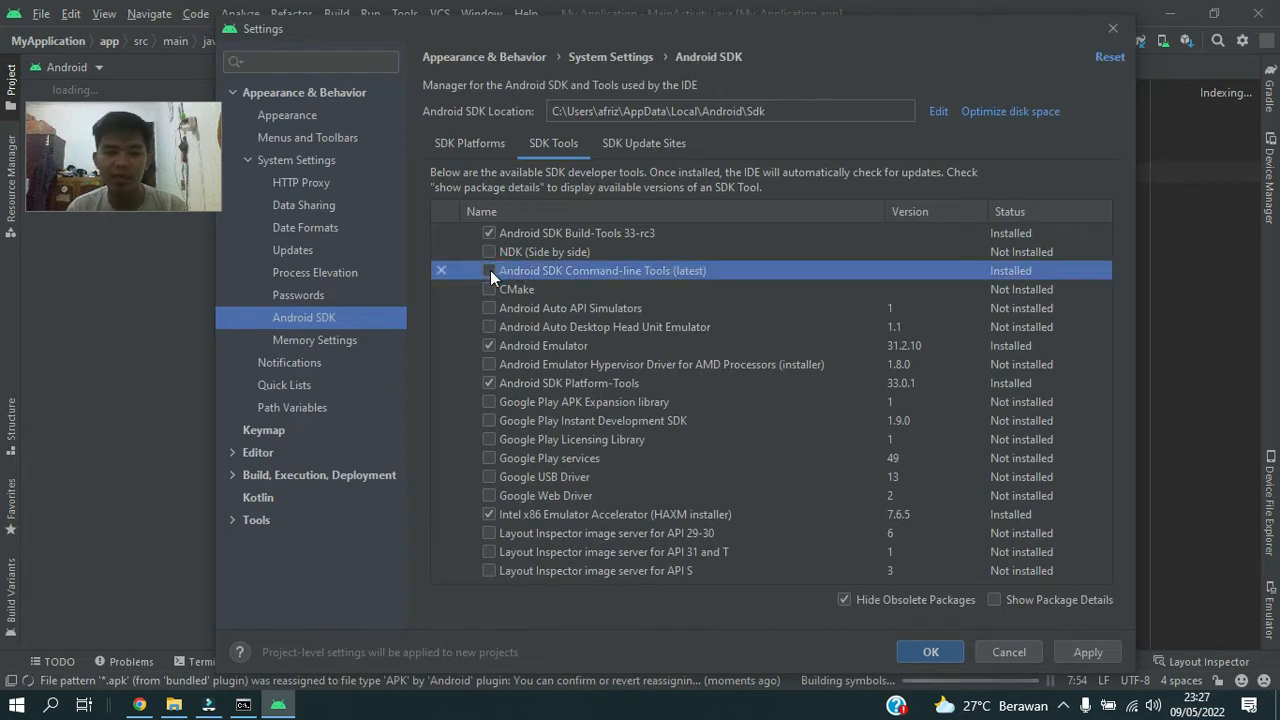
pyautogui.click(492, 271)
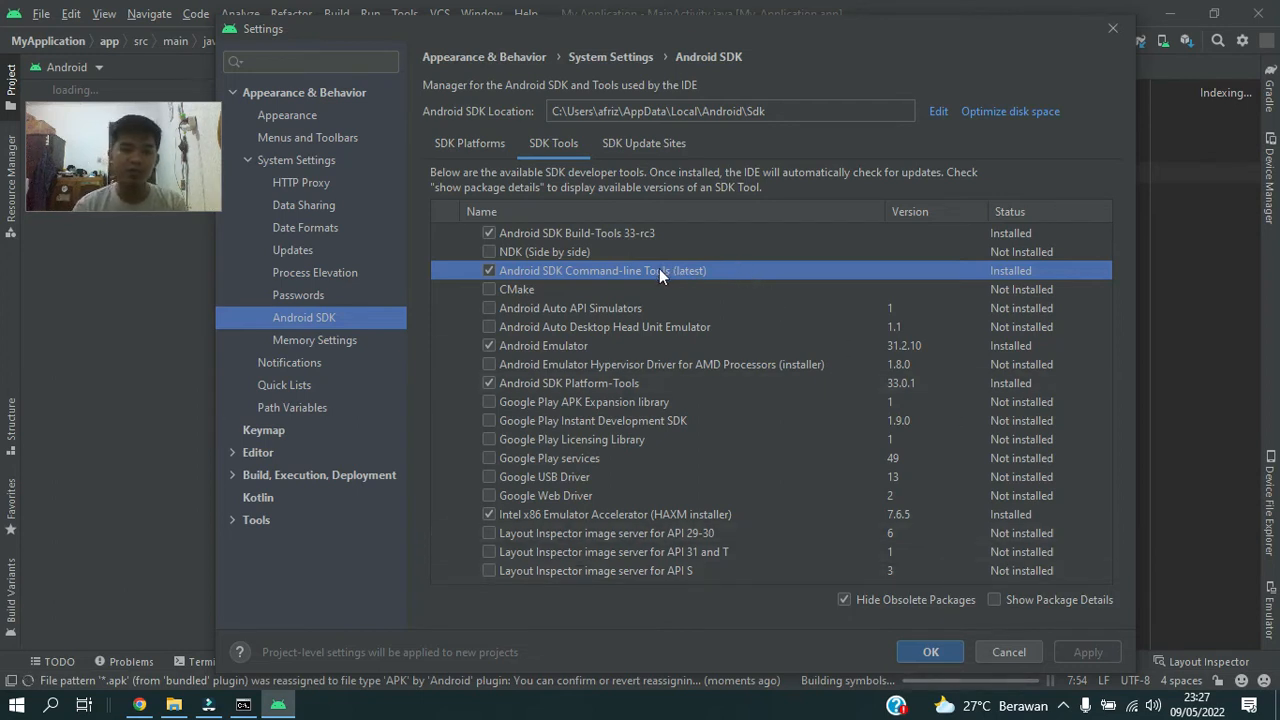
pyautogui.click(940, 653)
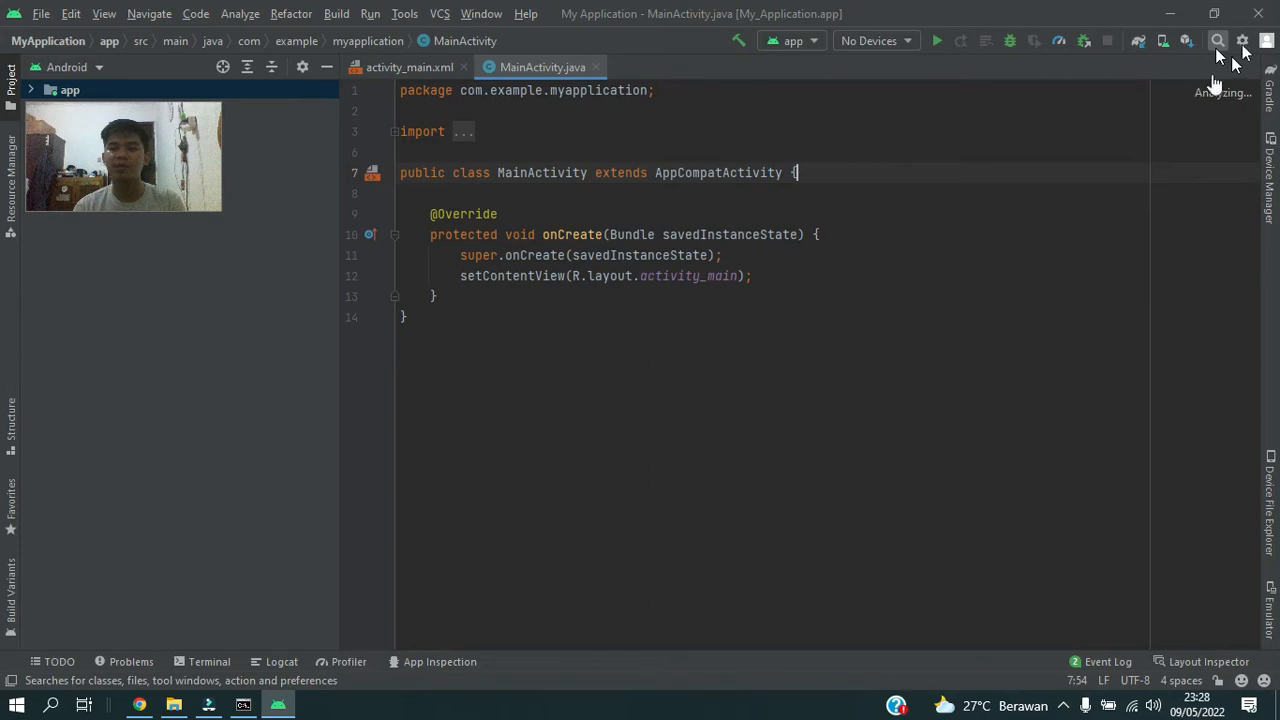
# Install the Flutter plugin from the plugin marketplace, accepting the third-party privacy note and the required Dart plugin.
pyautogui.click(1243, 44)
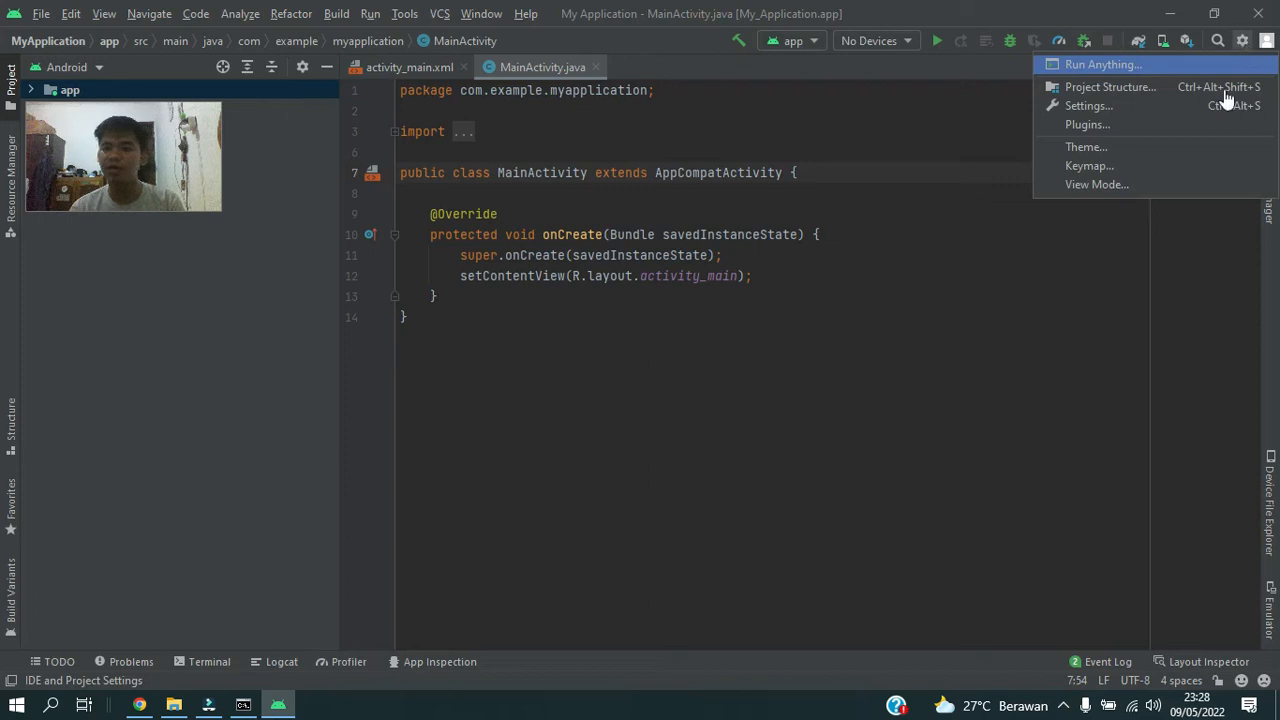
pyautogui.click(1168, 124)
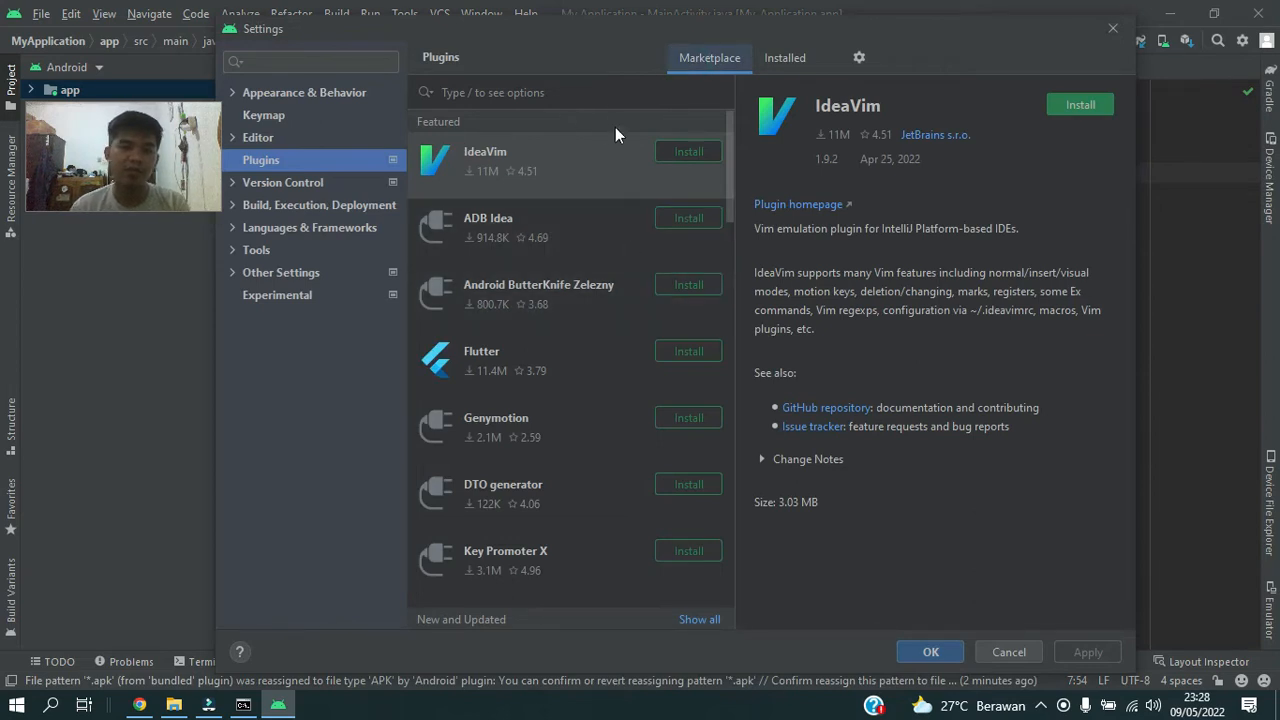
pyautogui.click(686, 352)
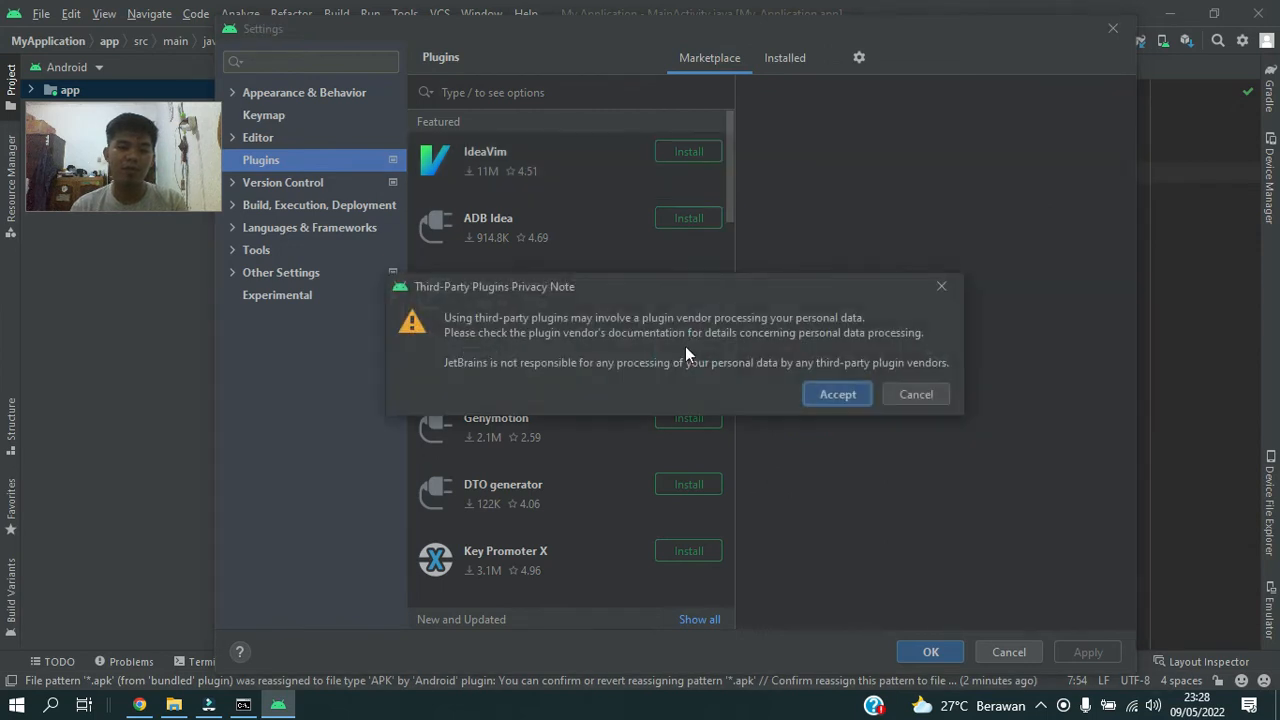
pyautogui.click(820, 393)
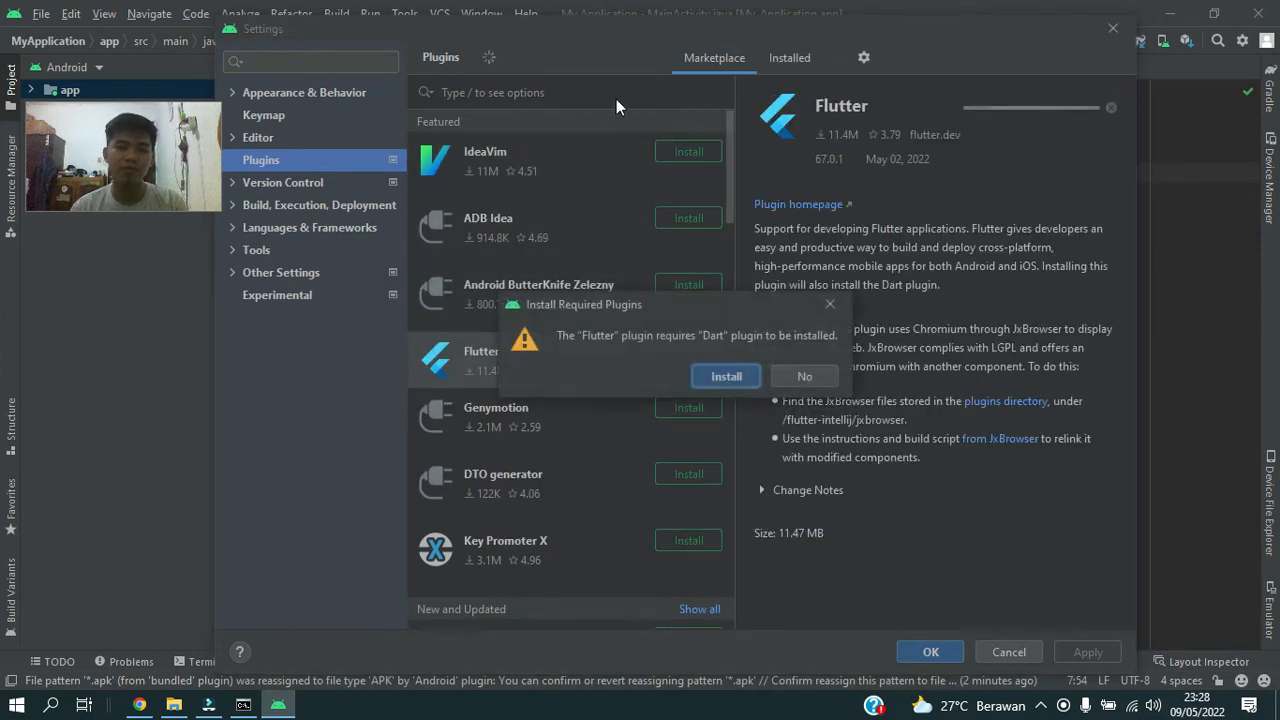
pyautogui.click(727, 377)
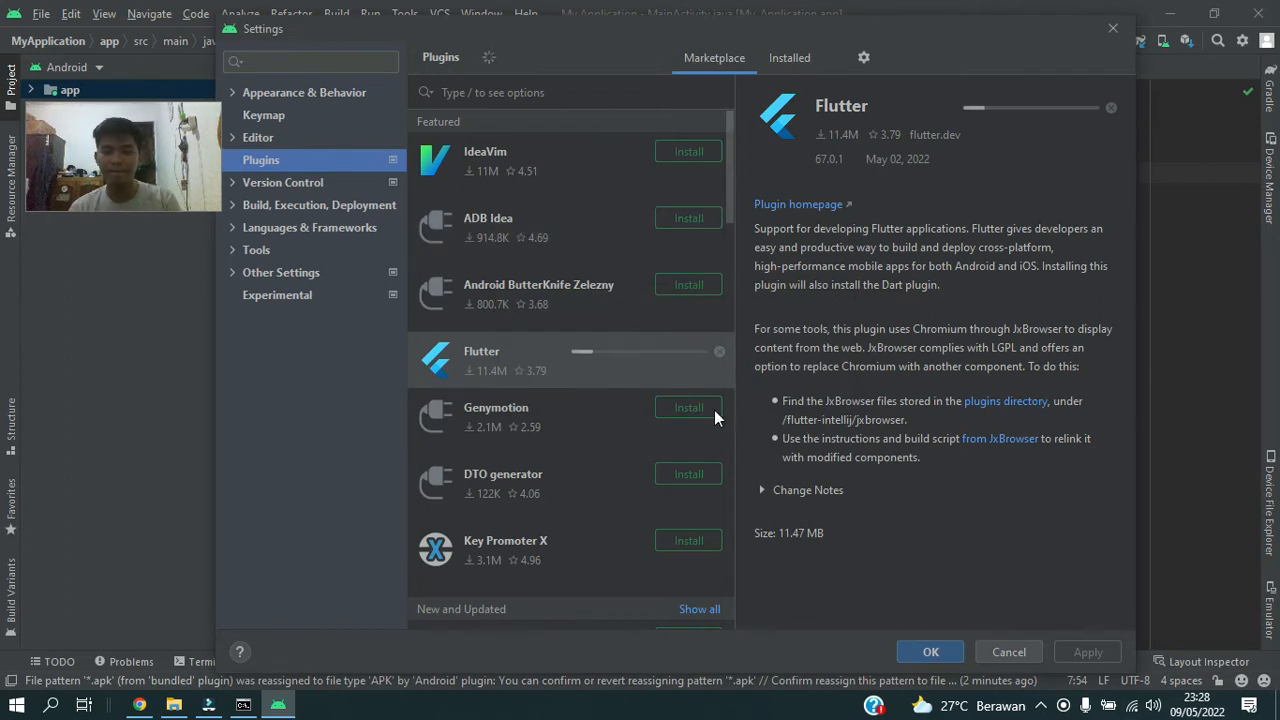
# Search the plugin marketplace for "dar", install the Dart plugin, and clear the search.
pyautogui.scroll(-3, 659, 357)
pyautogui.scroll(-4, 658, 364)
pyautogui.scroll(7, 599, 183)
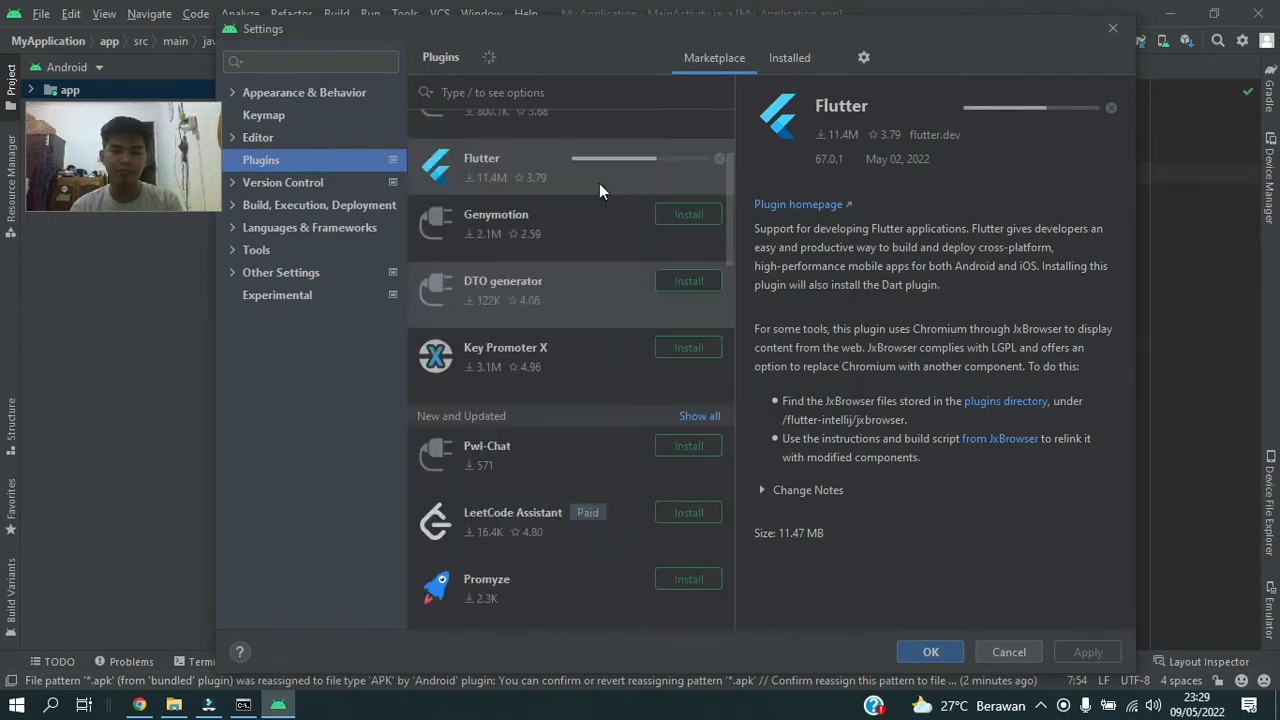
pyautogui.click(600, 81)
pyautogui.write('dar')
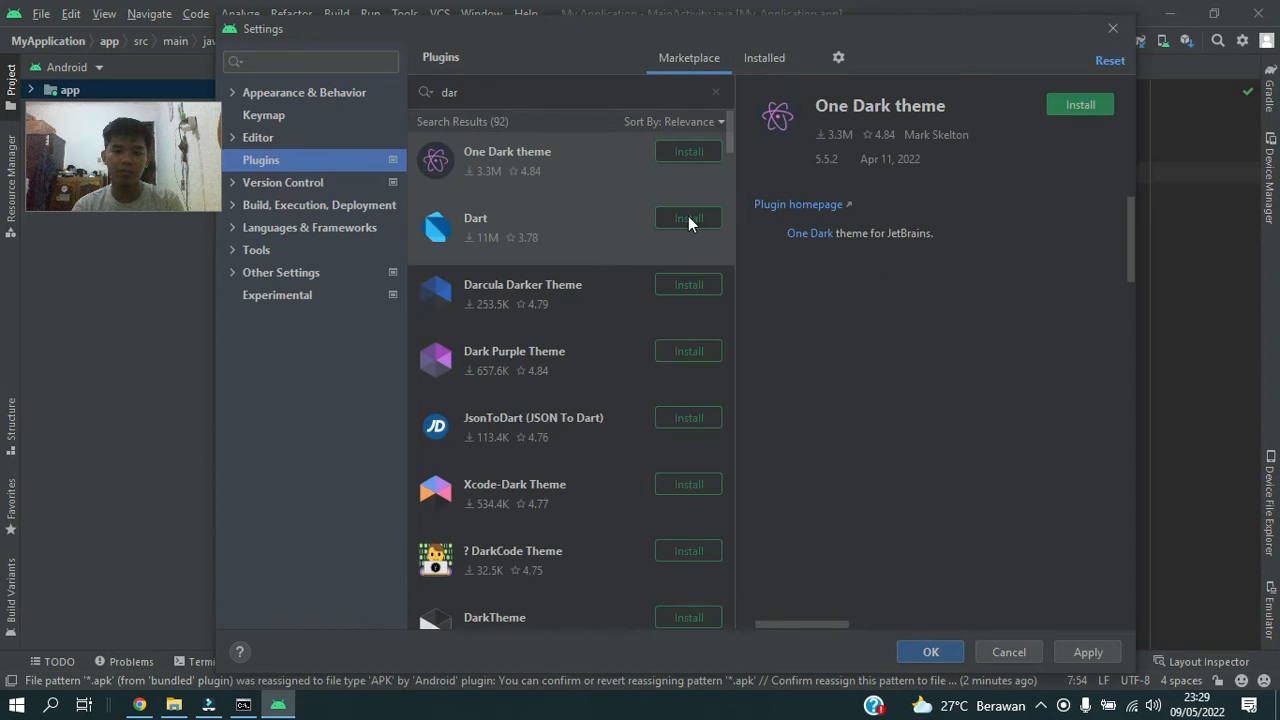
pyautogui.click(688, 219)
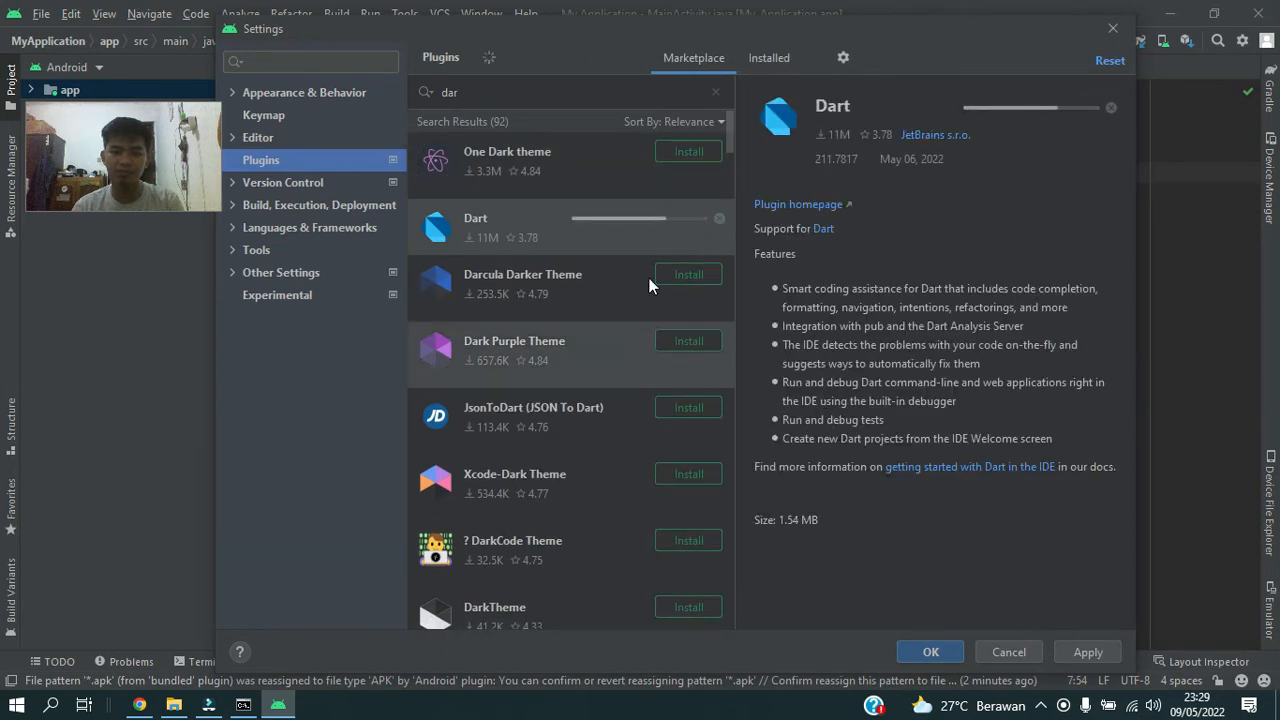
pyautogui.click(712, 92)
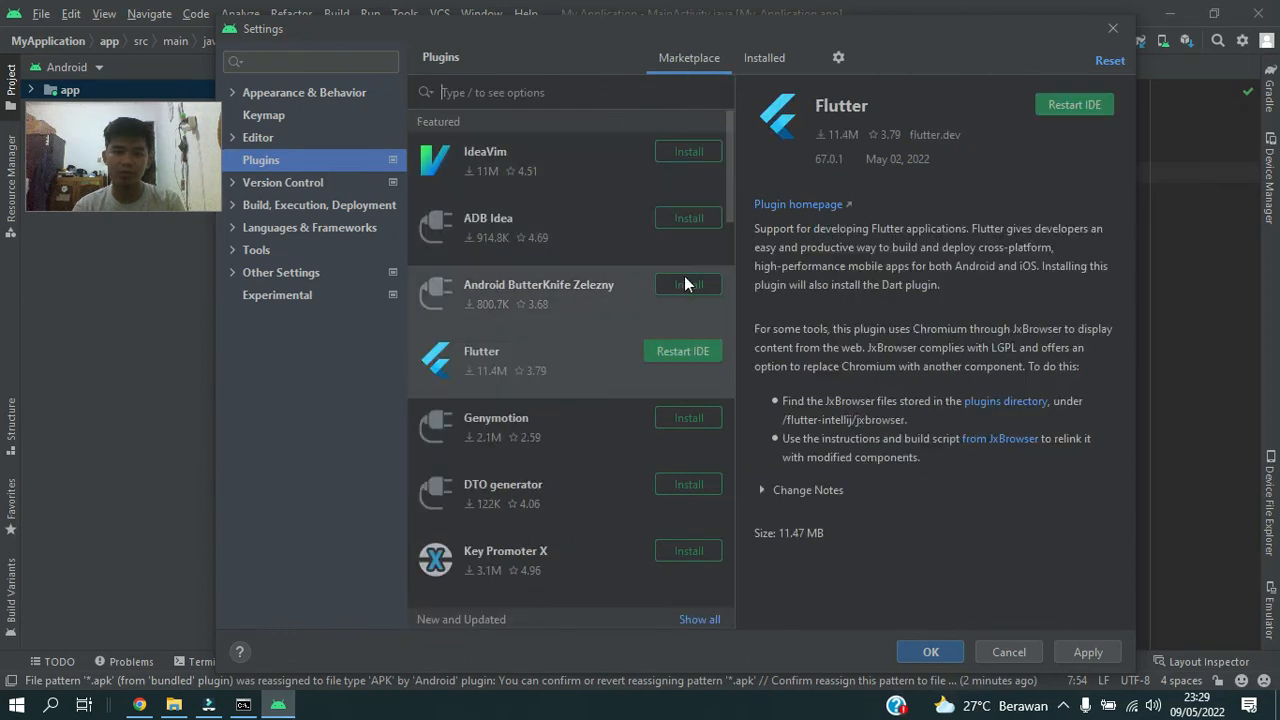
# Dismiss the request to restart Android Studio for the Flutter plugin and apply the plugin changes.
pyautogui.click(698, 350)
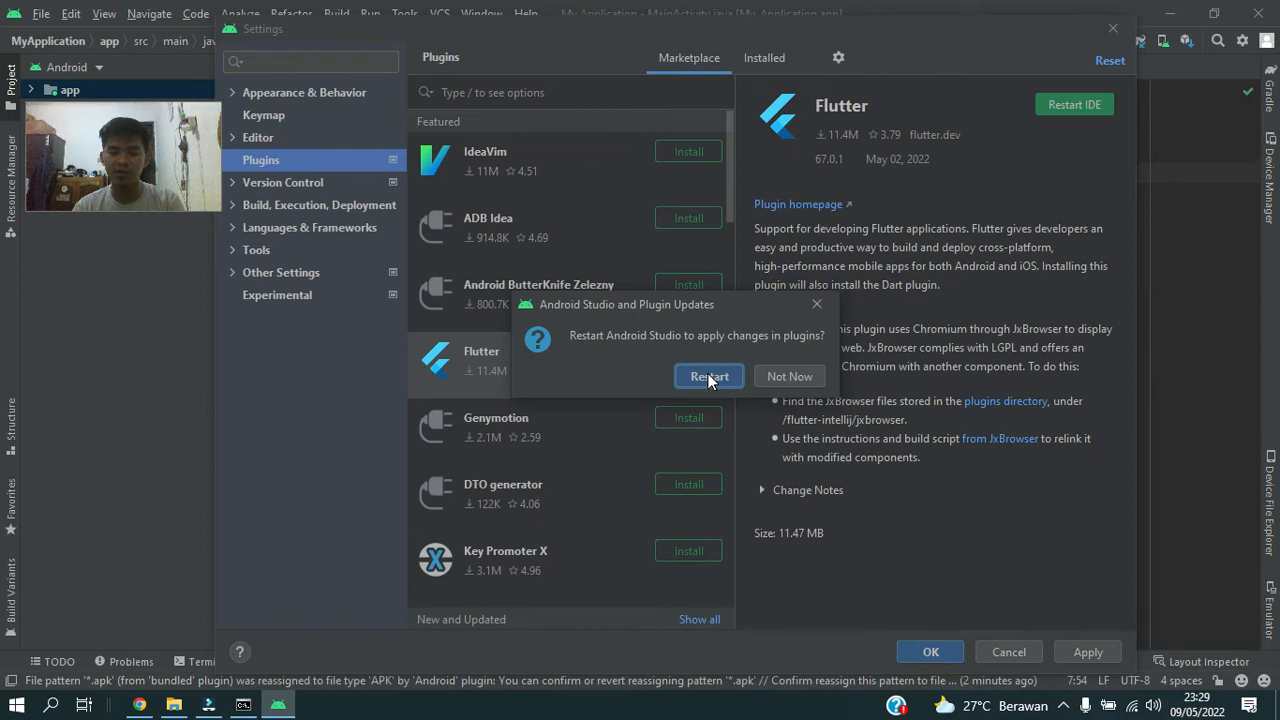
pyautogui.click(815, 305)
pyautogui.click(1090, 651)
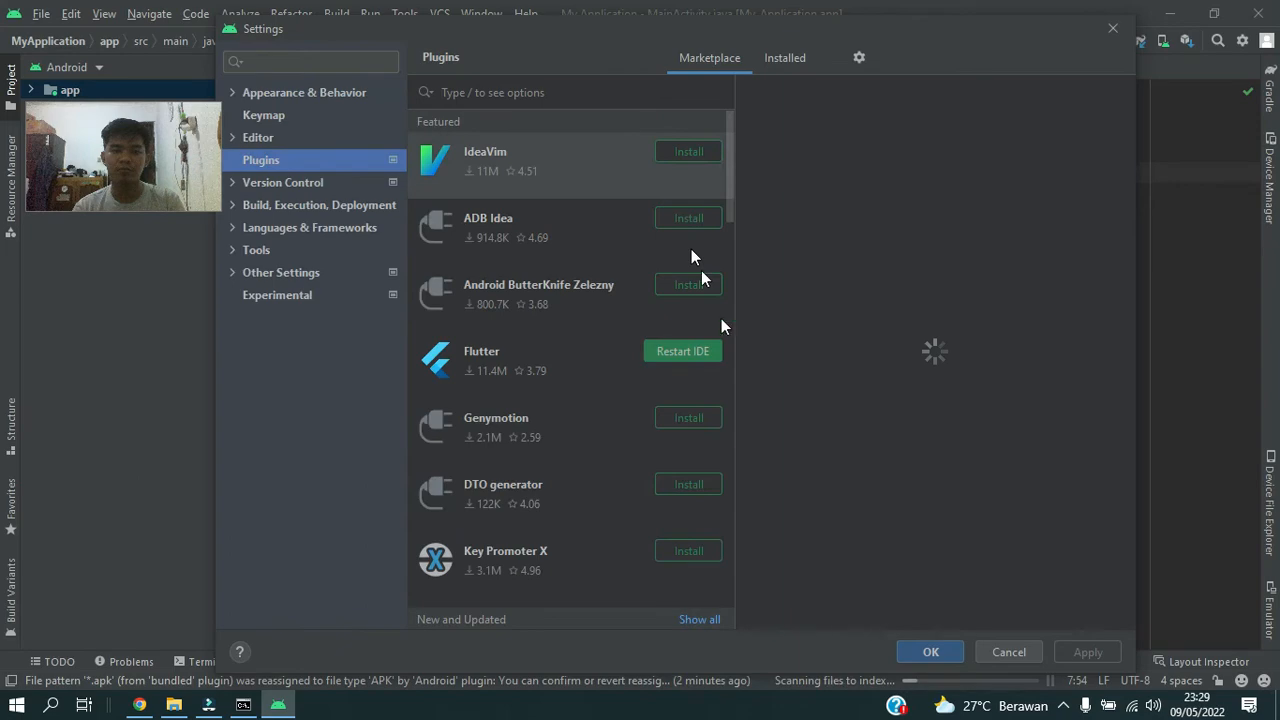
# Restart the IDE from the Flutter plugin entry in the marketplace and confirm the restart.
pyautogui.scroll(-1, 682, 320)
pyautogui.scroll(1, 682, 335)
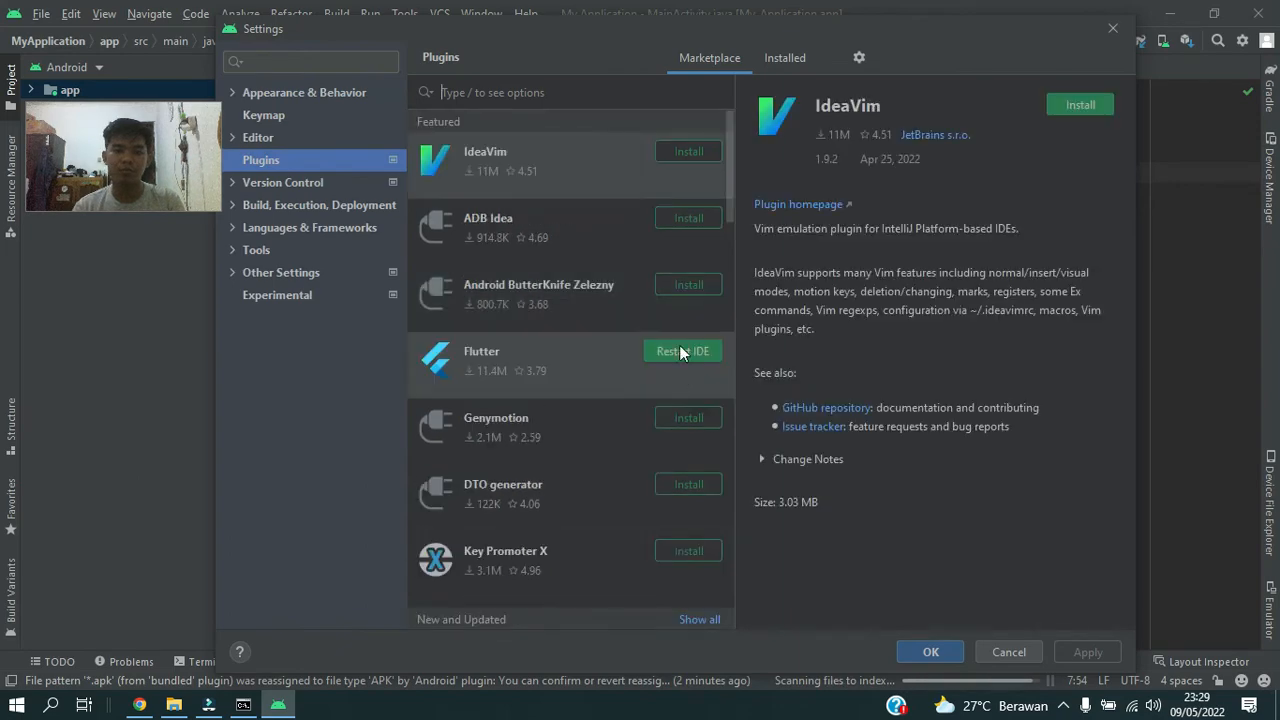
pyautogui.click(682, 352)
pyautogui.click(697, 376)
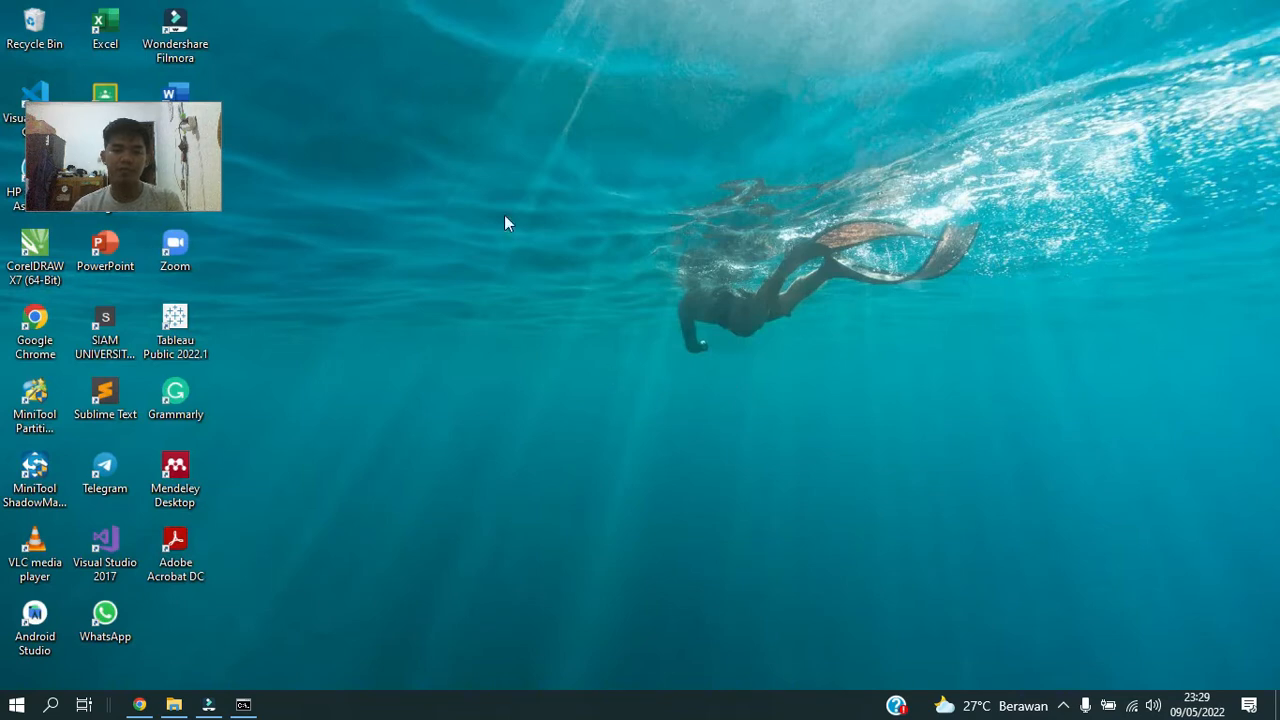
pyautogui.rightClick(572, 278)
pyautogui.click(574, 272)
pyautogui.rightClick(571, 266)
pyautogui.click(608, 272)
pyautogui.click(674, 132)
pyautogui.rightClick(696, 201)
pyautogui.click(762, 257)
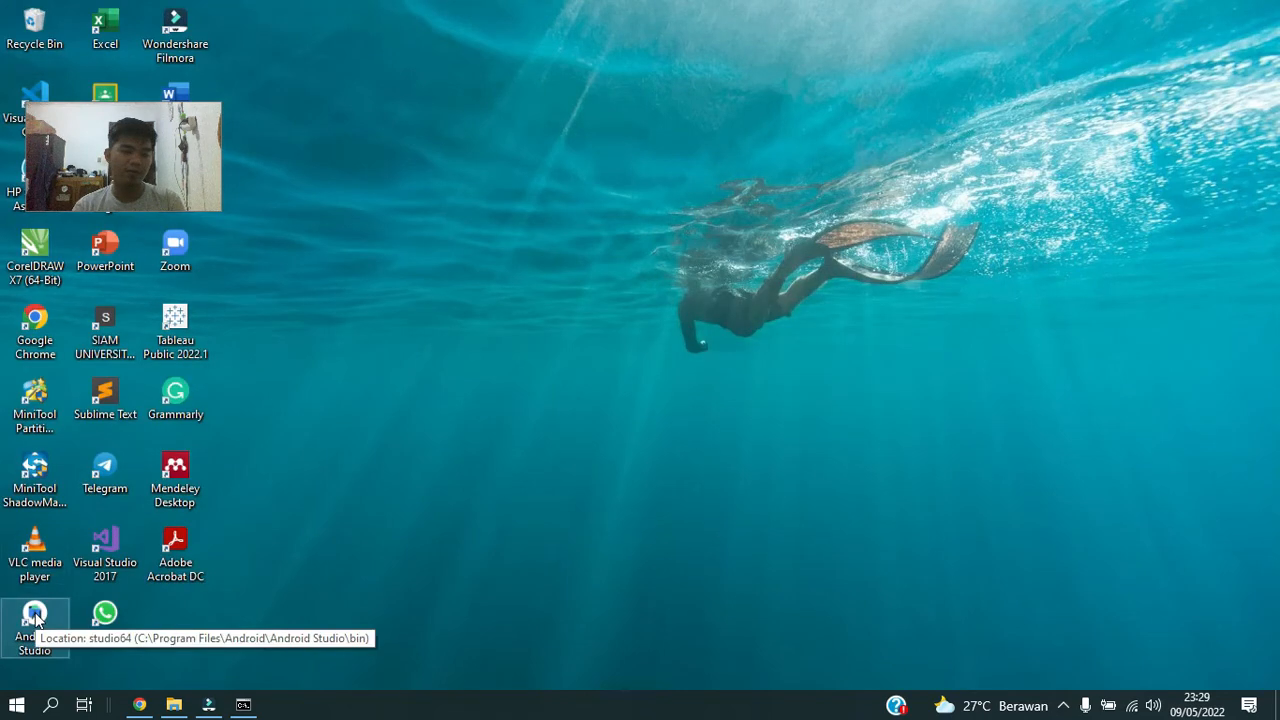
# Launch Android Studio again from the desktop and wait for the My Application project to load.
pyautogui.doubleClick(35, 618)
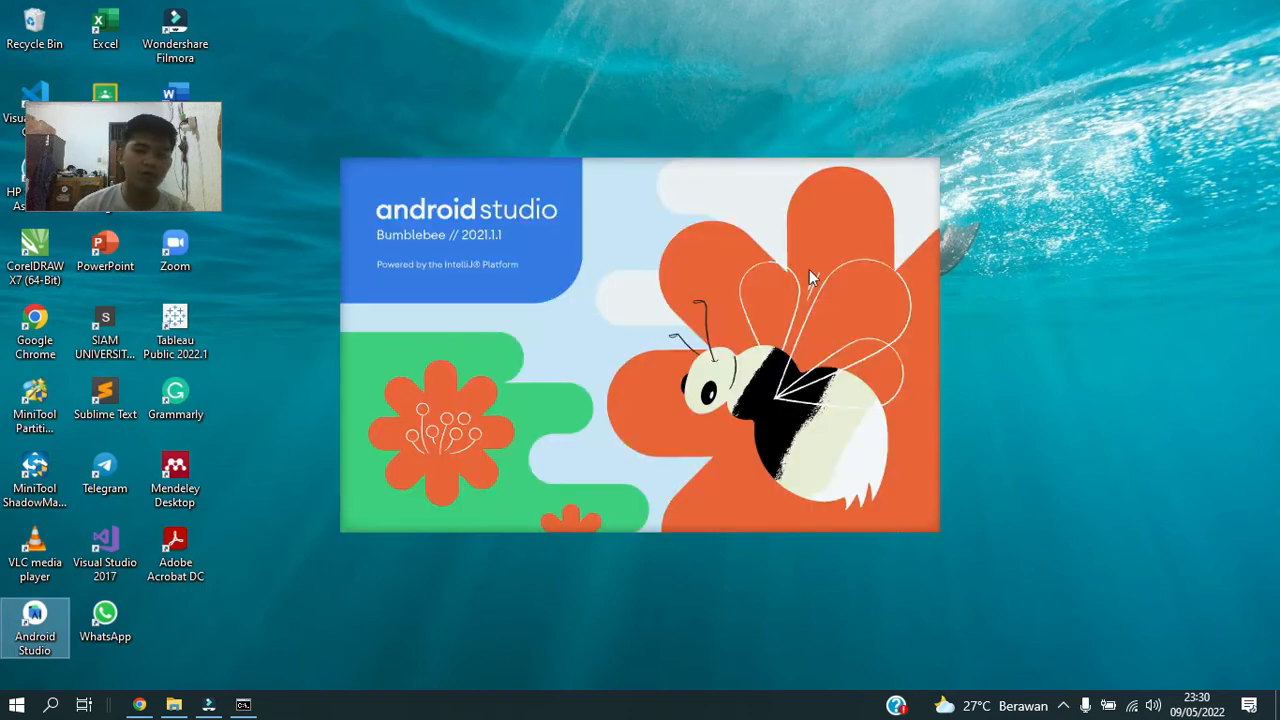
pyautogui.rightClick(1011, 135)
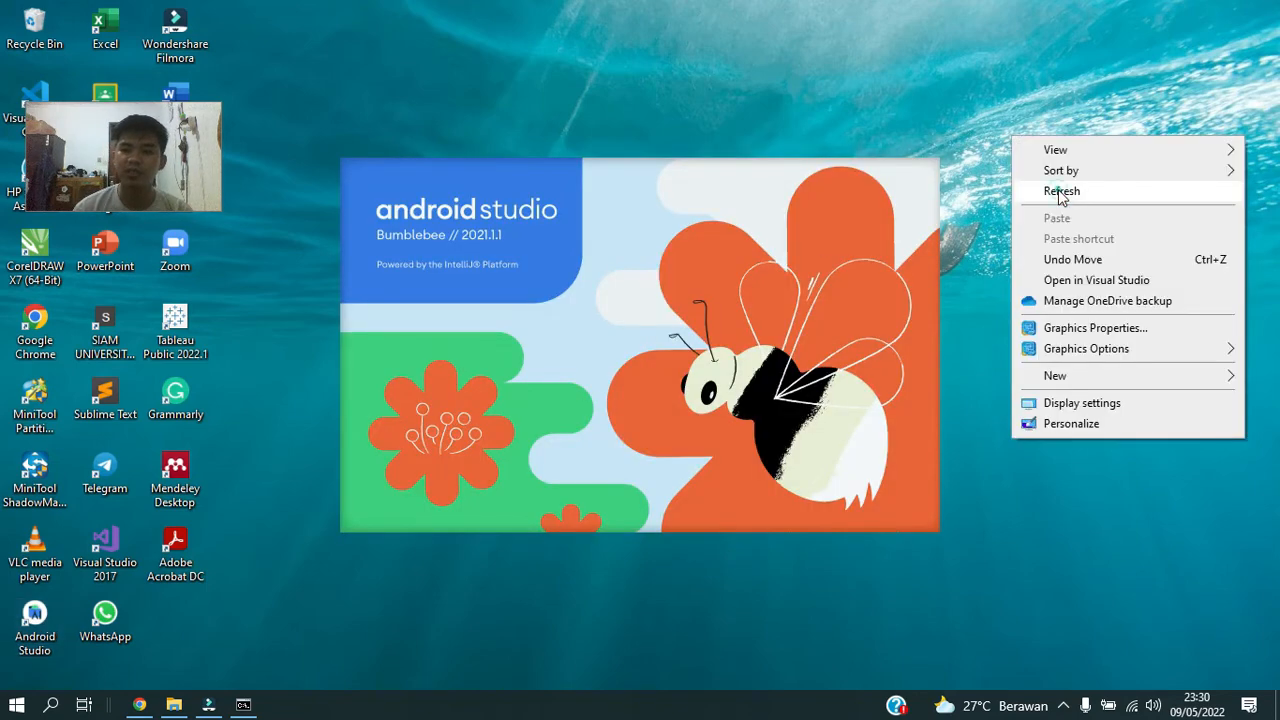
pyautogui.click(1025, 187)
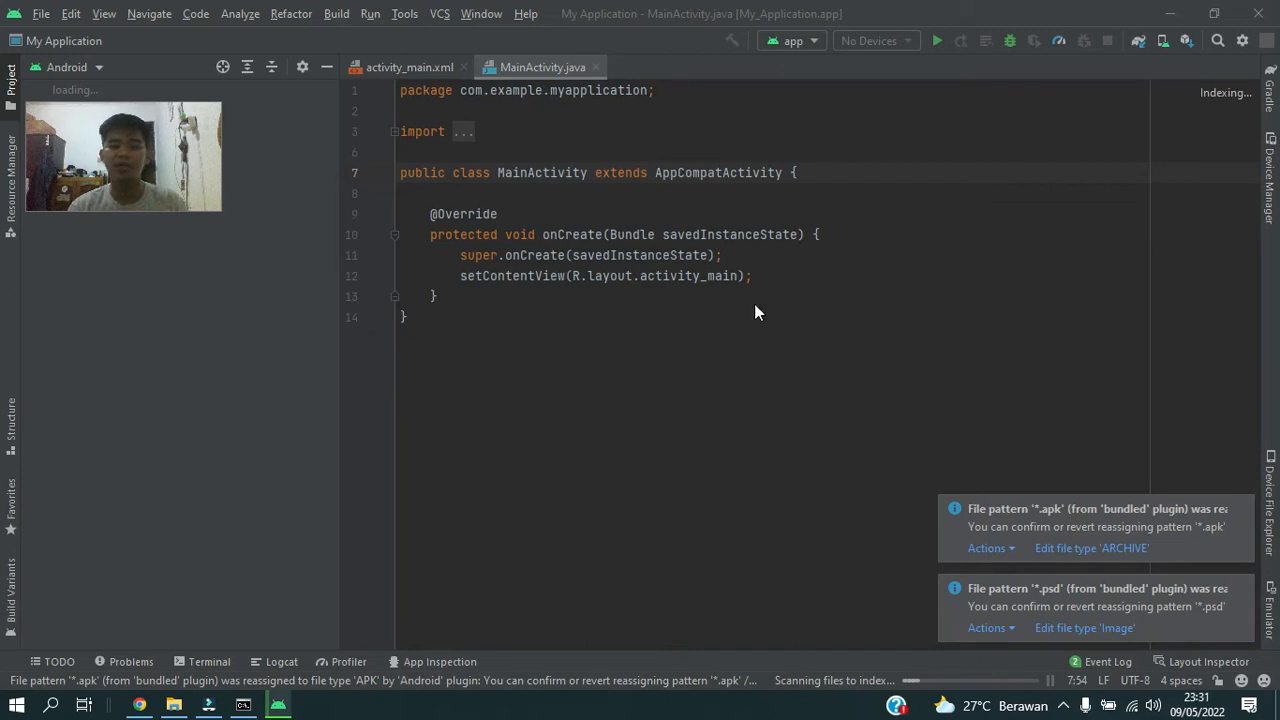
pyautogui.click(44, 21)
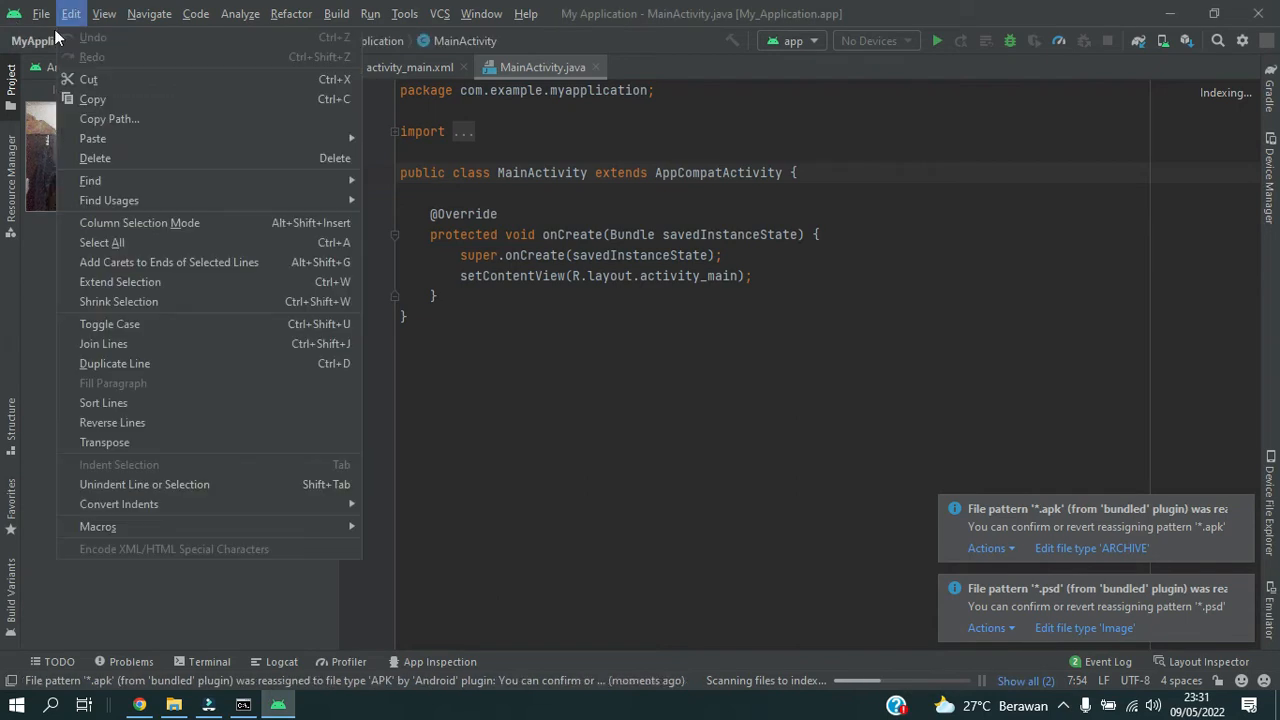
pyautogui.moveTo(43, 16)
pyautogui.moveTo(160, 37)
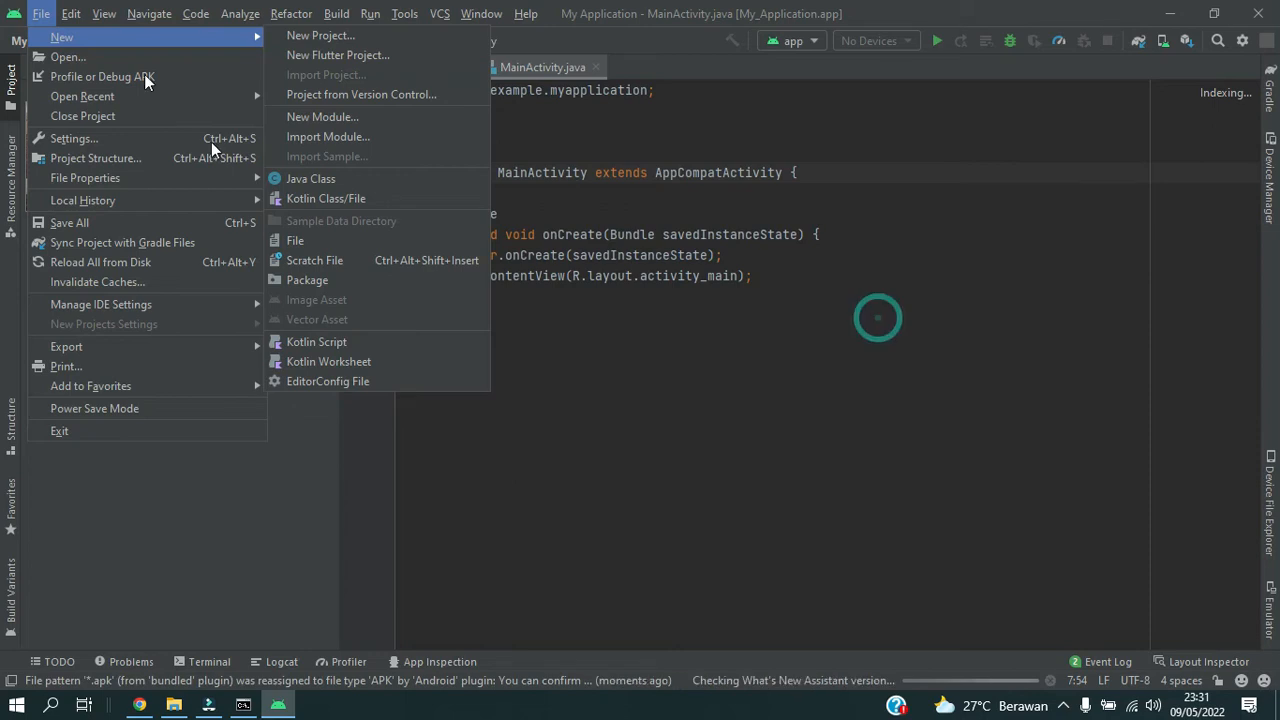
pyautogui.click(878, 318)
pyautogui.click(44, 13)
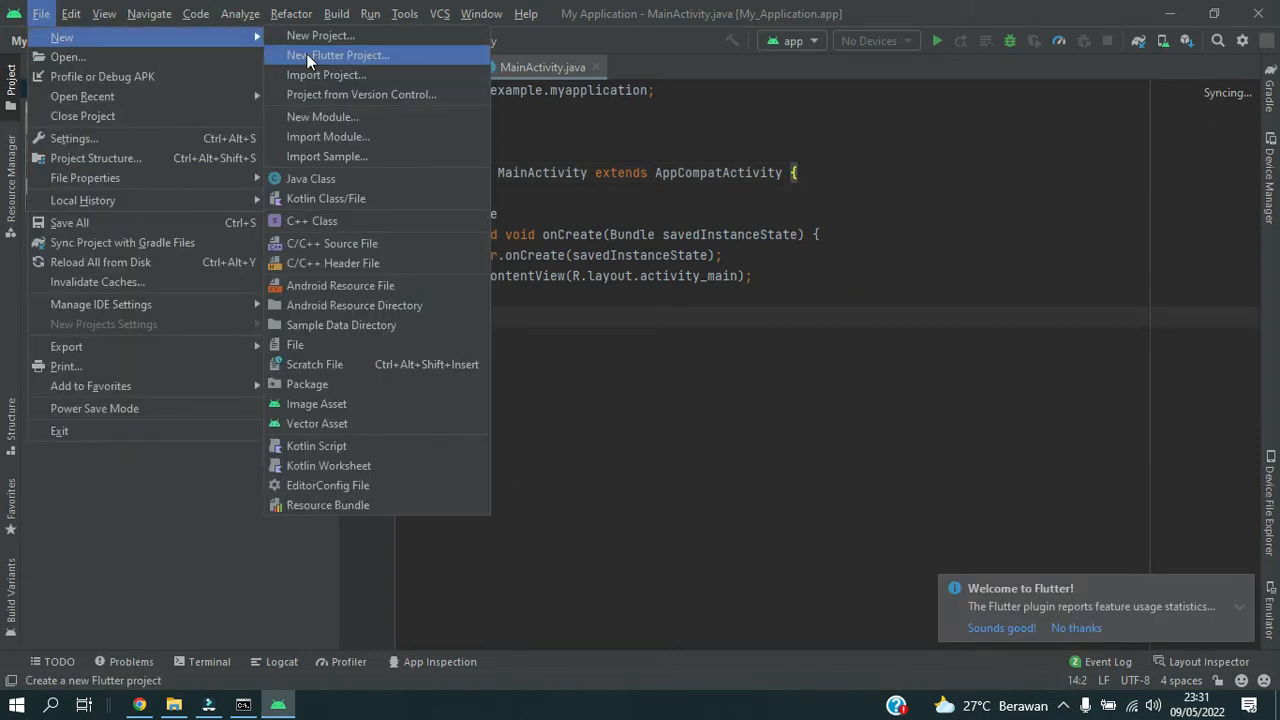
pyautogui.click(306, 54)
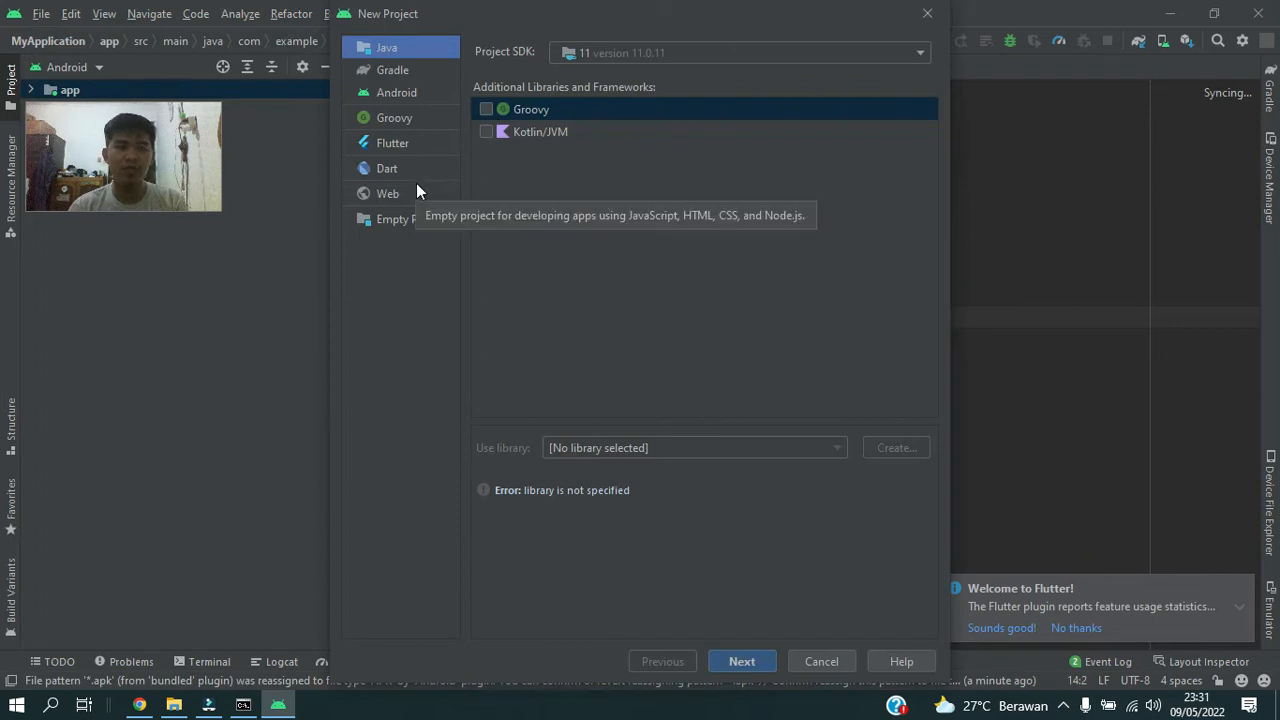
pyautogui.click(407, 188)
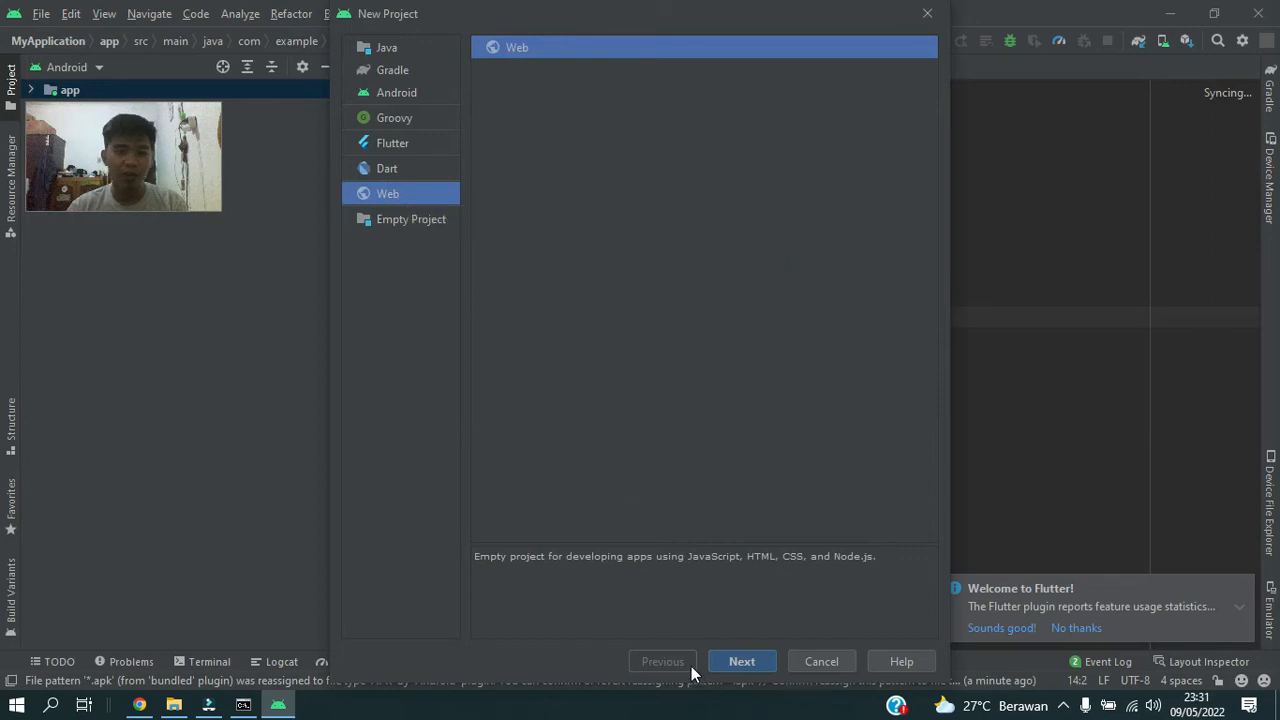
pyautogui.click(729, 662)
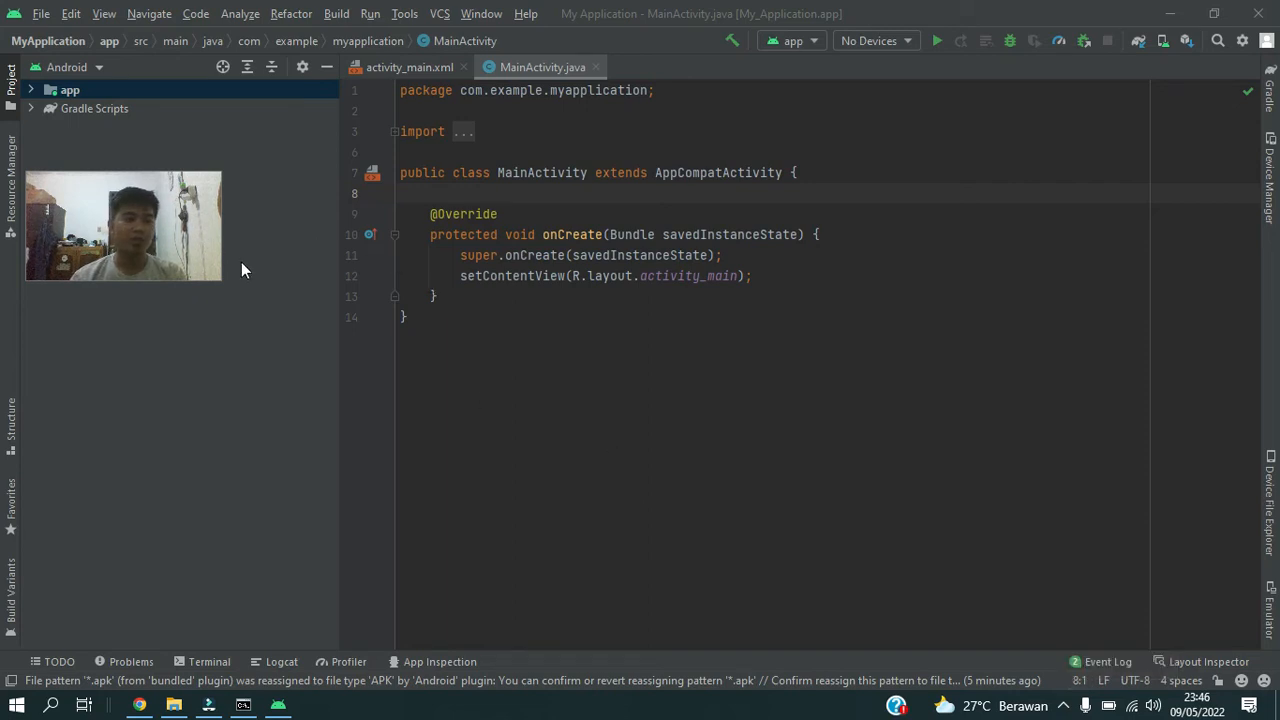
# Start a new Flutter project, choose C:\flutter as the Flutter SDK path, and continue to the project details.
pyautogui.click(45, 15)
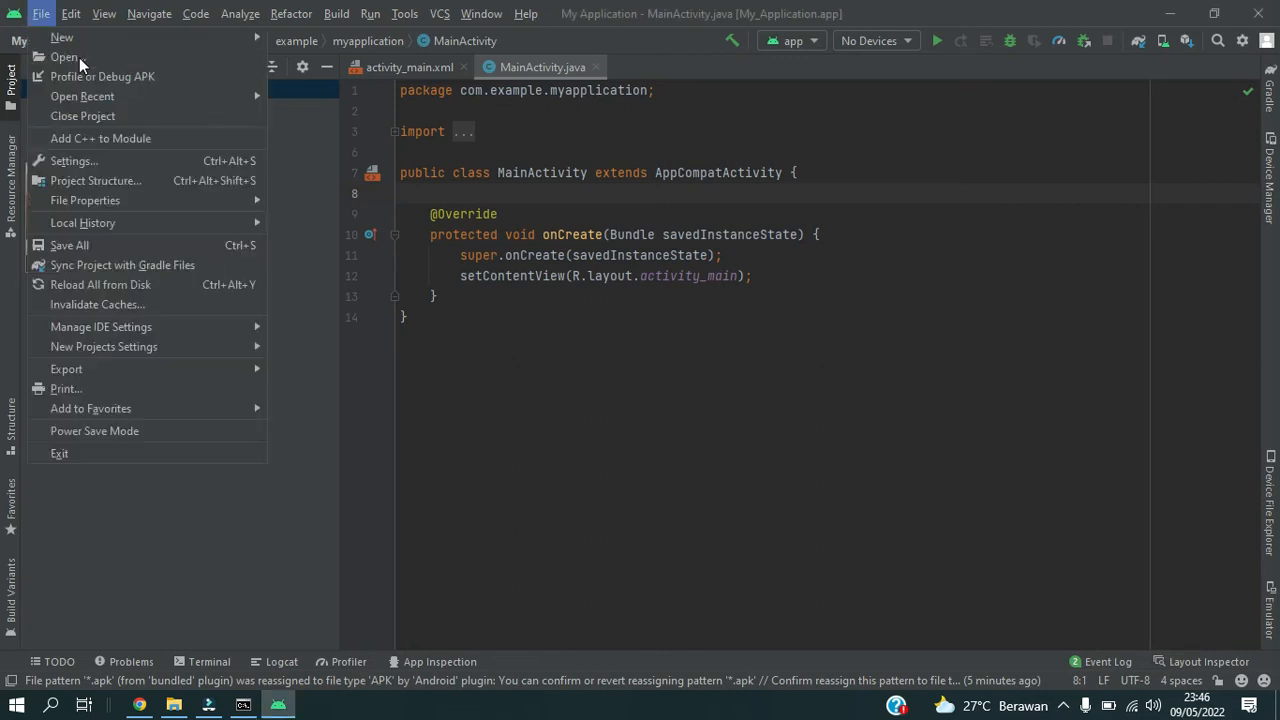
pyautogui.moveTo(169, 41)
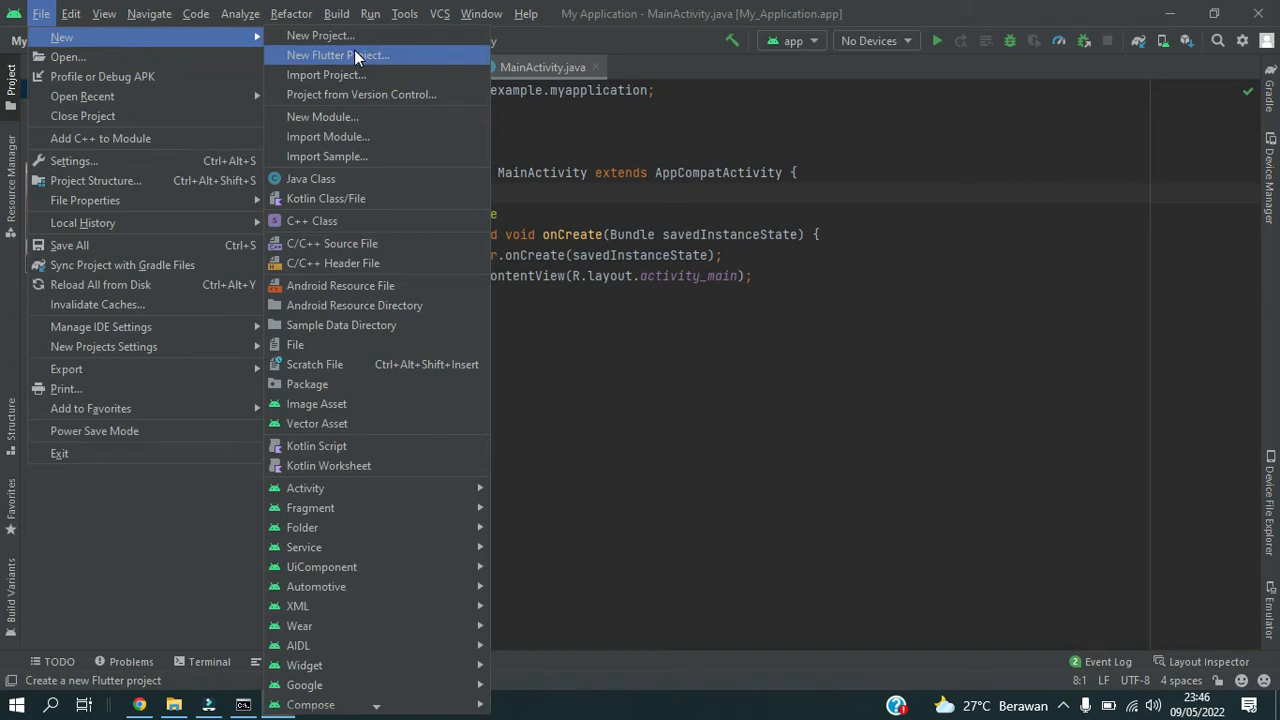
pyautogui.click(444, 56)
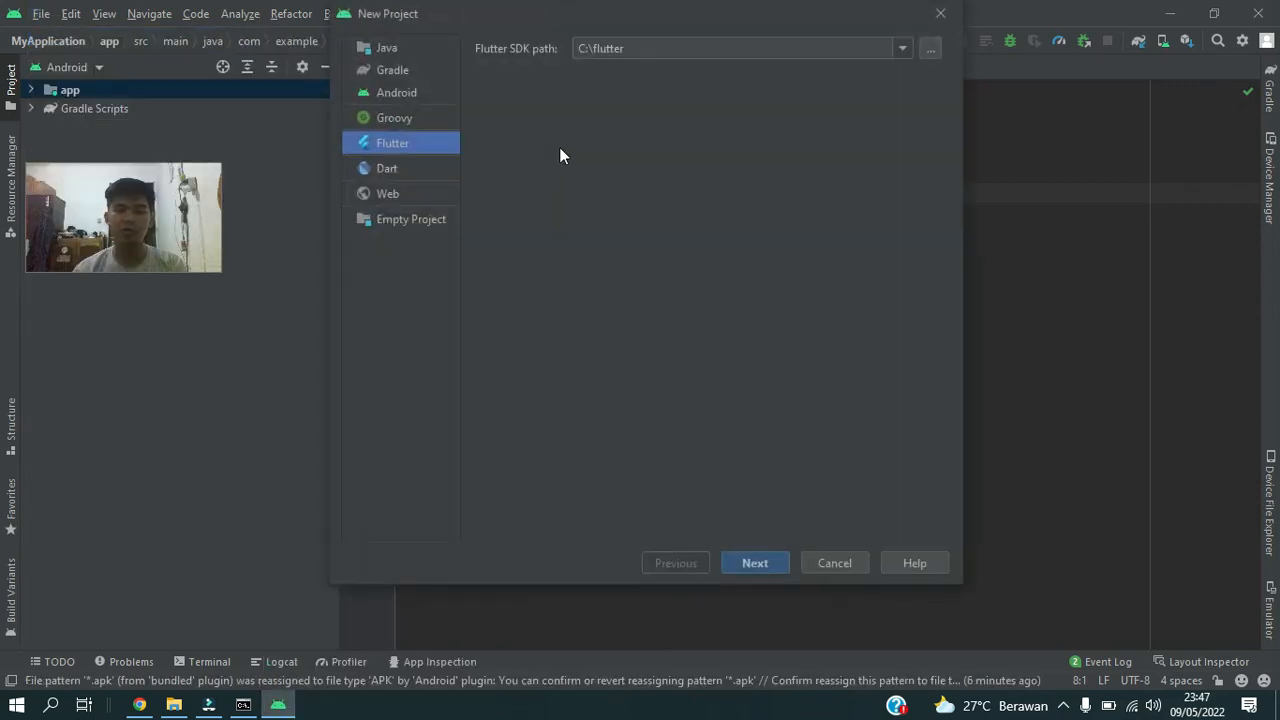
pyautogui.moveTo(734, 22); pyautogui.dragTo(755, 28)
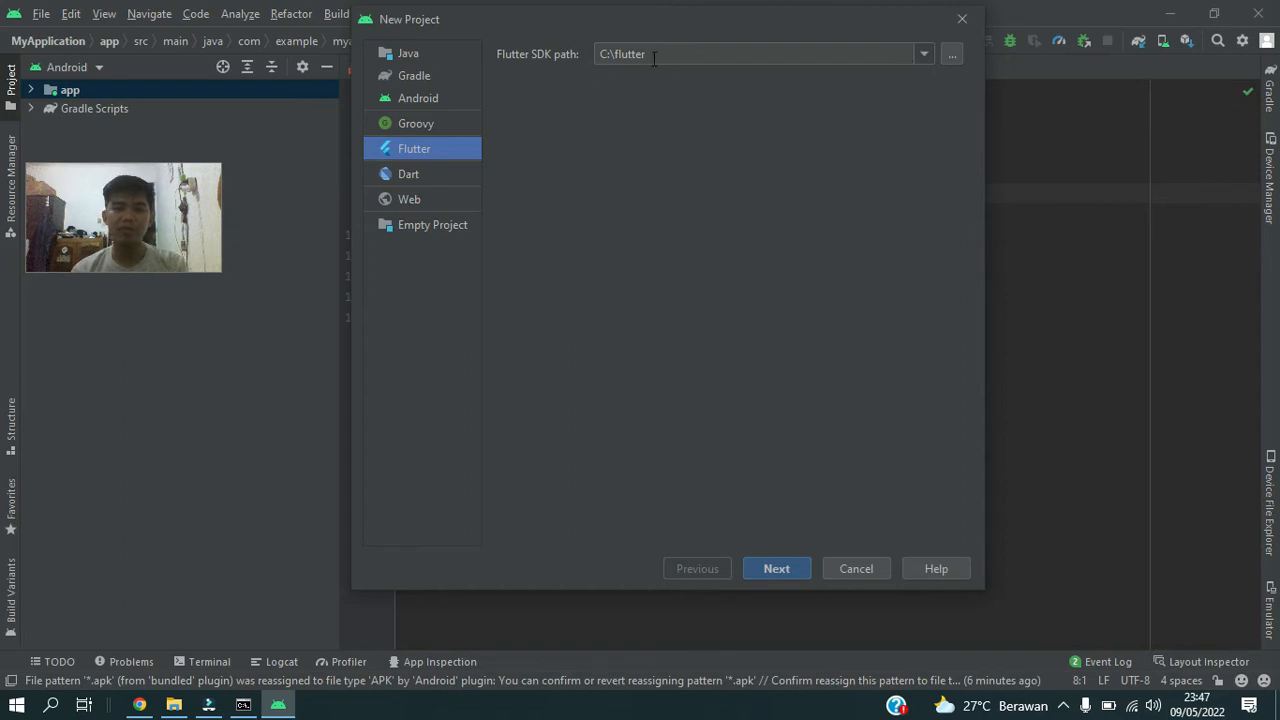
pyautogui.click(924, 53)
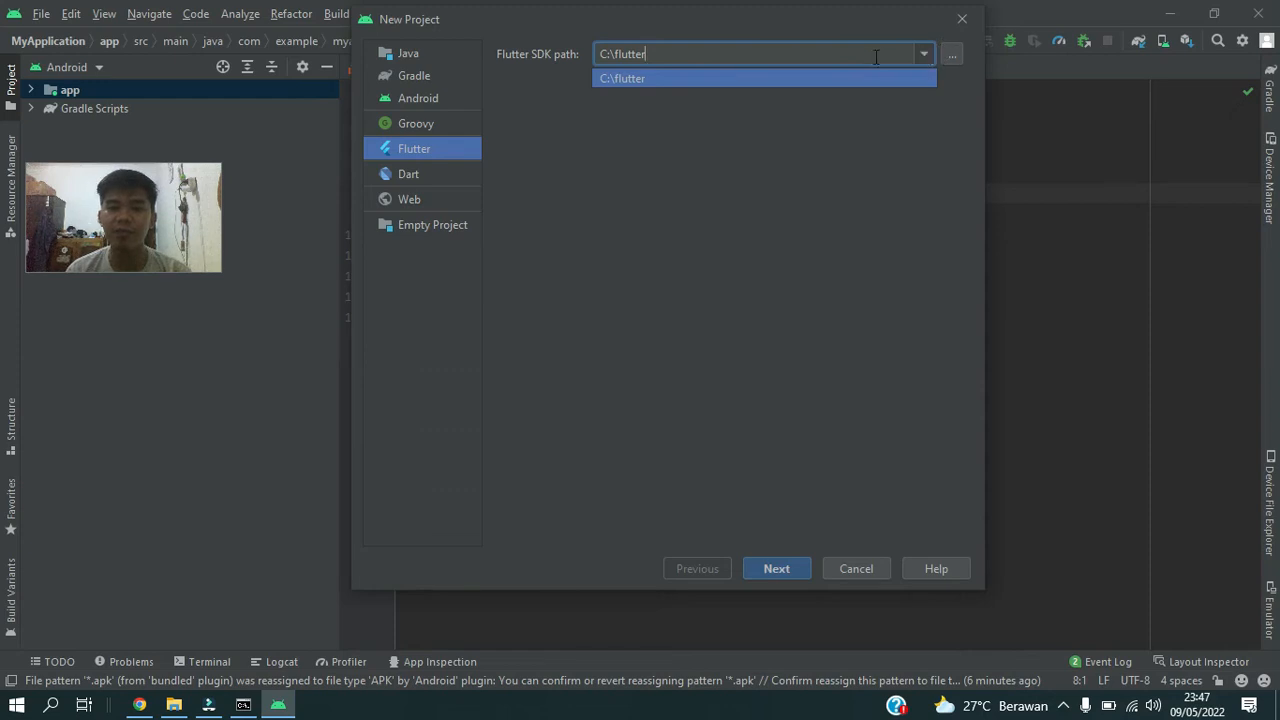
pyautogui.click(946, 57)
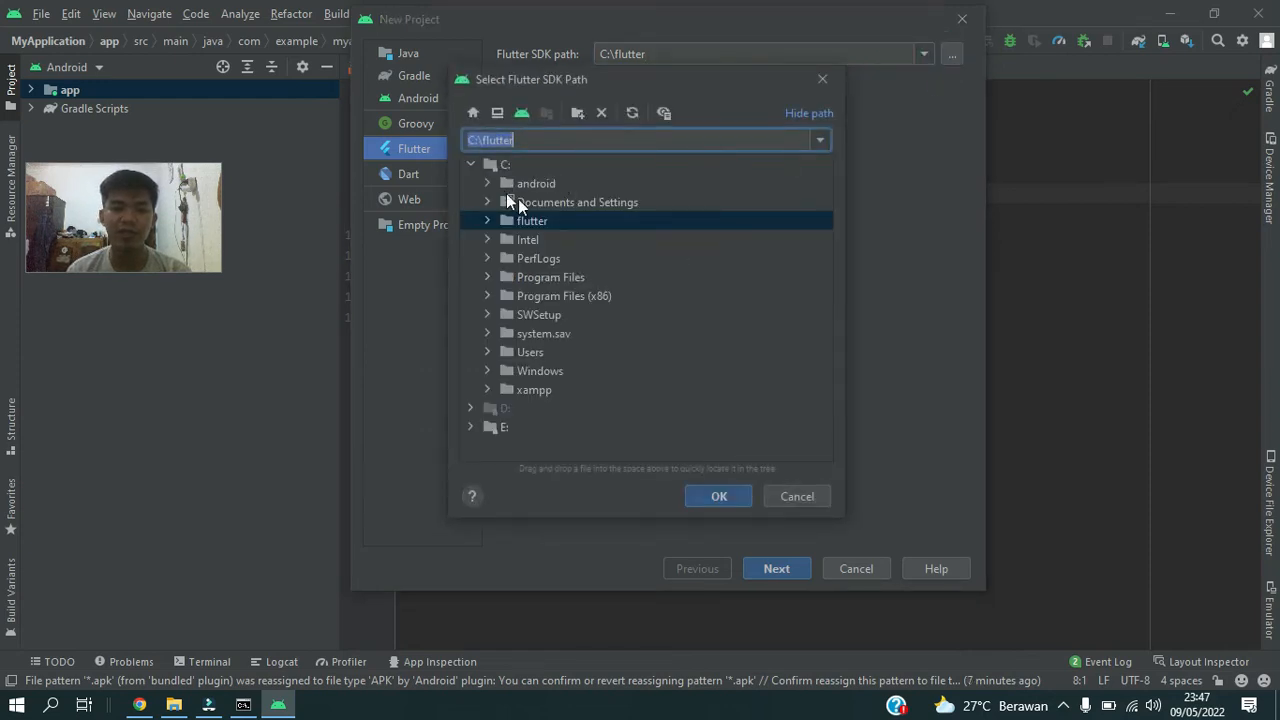
pyautogui.click(720, 497)
pyautogui.click(777, 567)
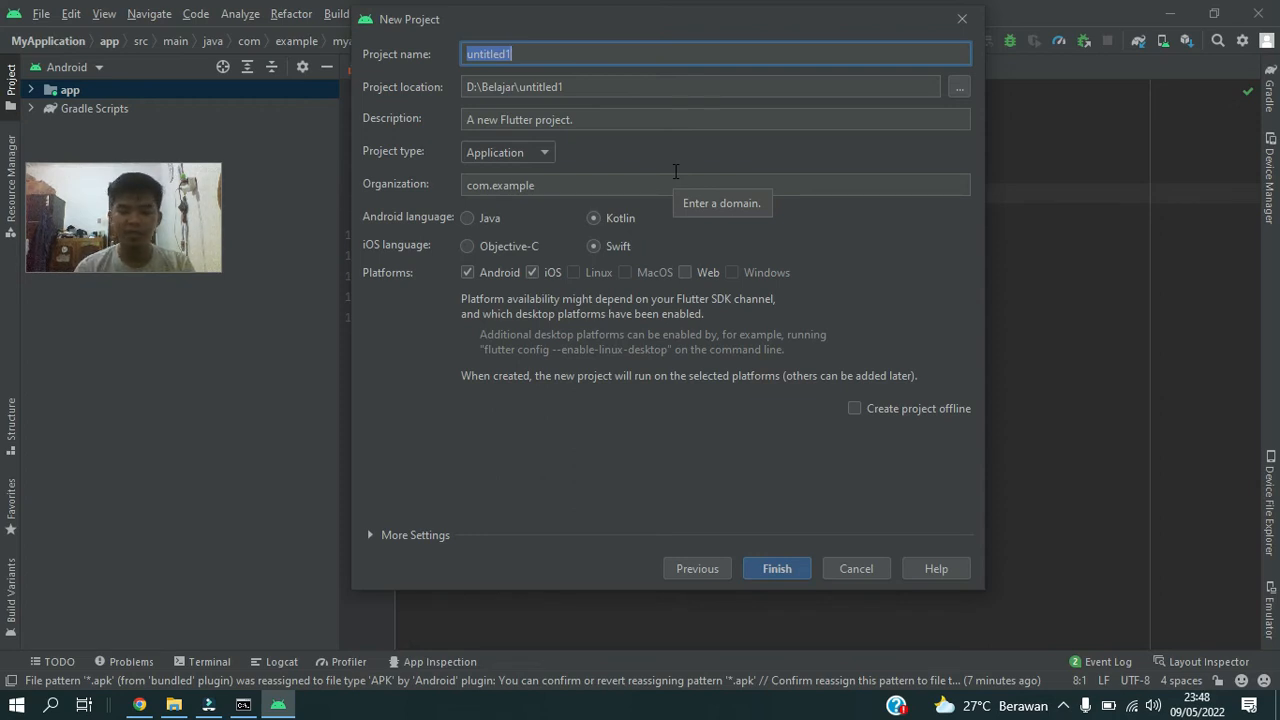
# Create the Flutter project as flutter1 with the Web platform added, offline creation enabled and Java as the Android language.
pyautogui.write('flut')
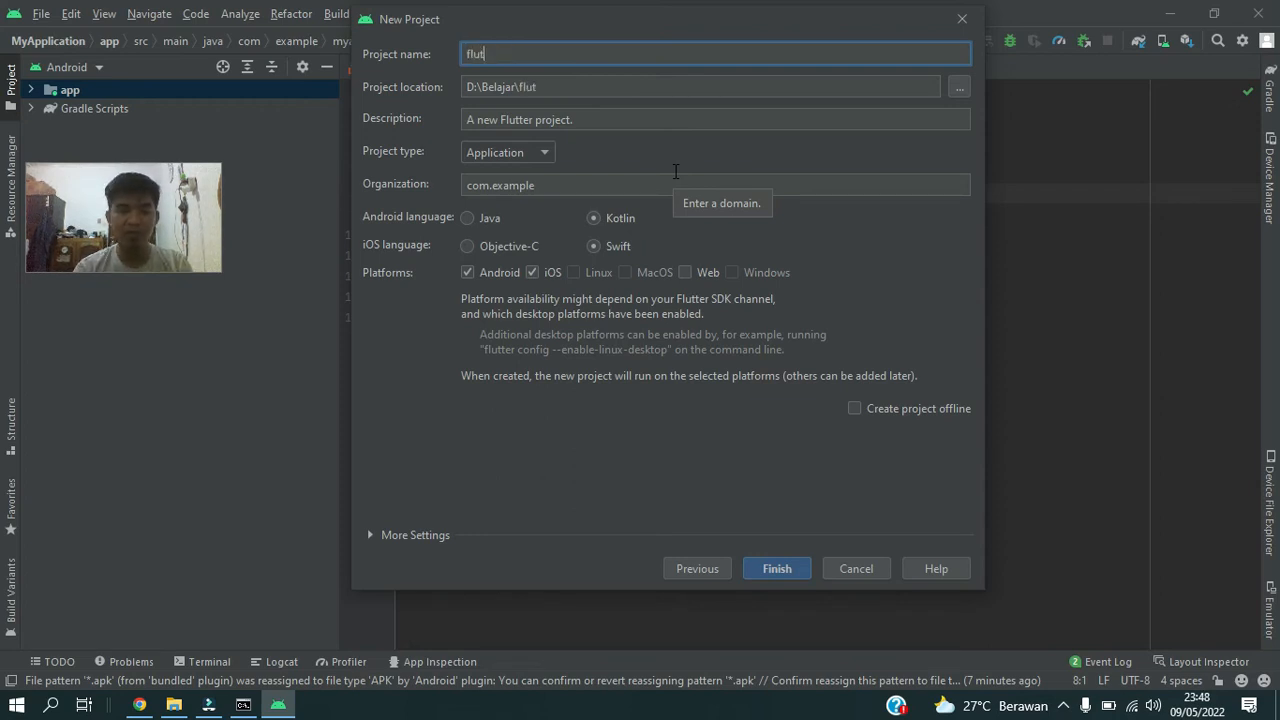
pyautogui.write('ter1')
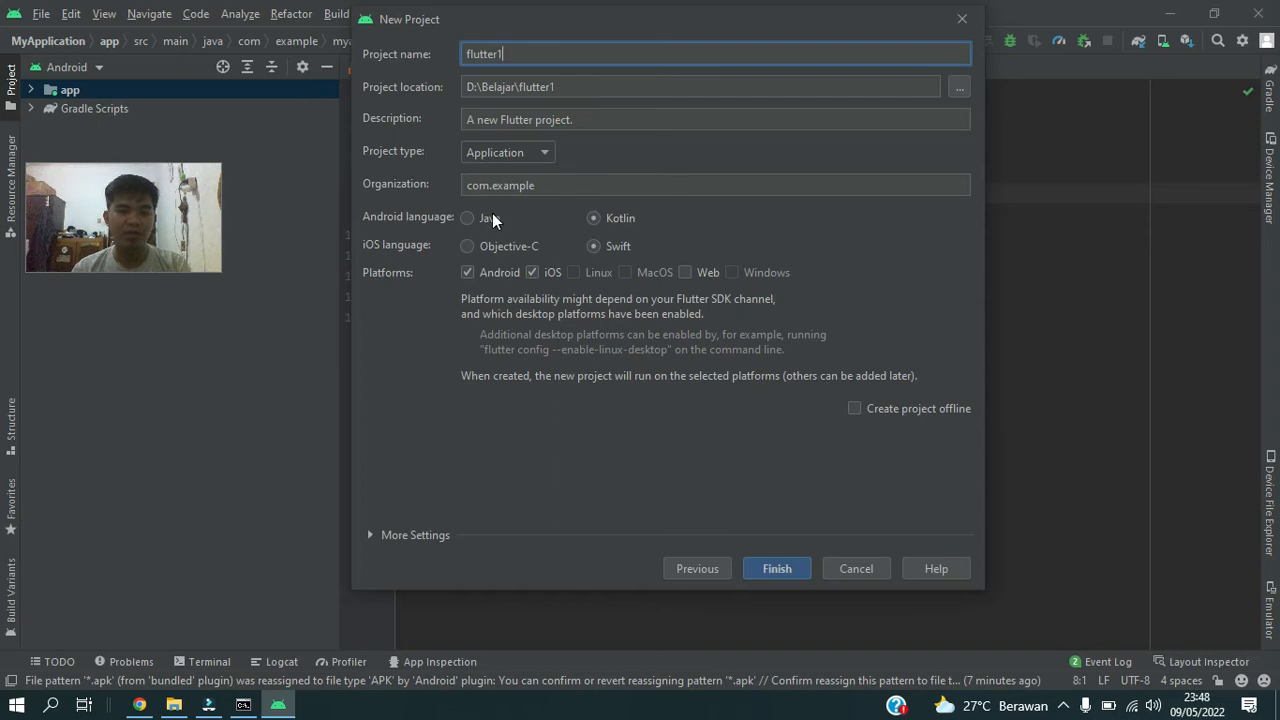
pyautogui.click(686, 273)
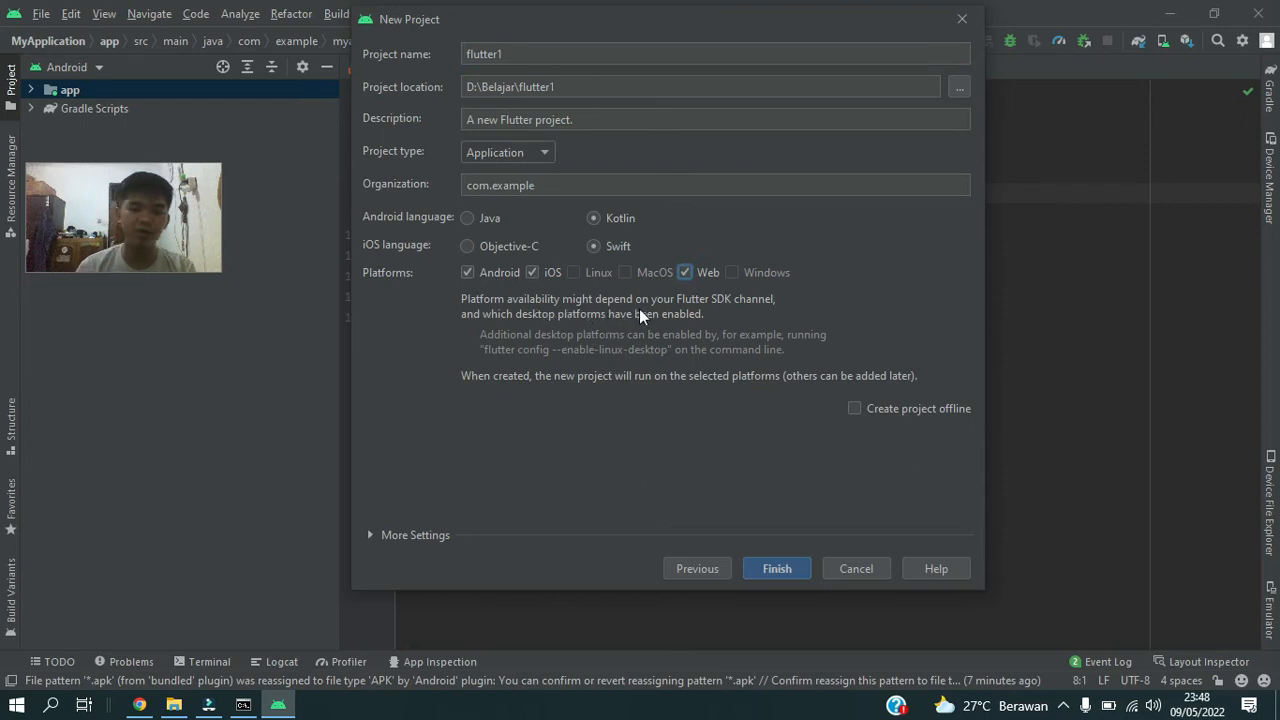
pyautogui.click(857, 411)
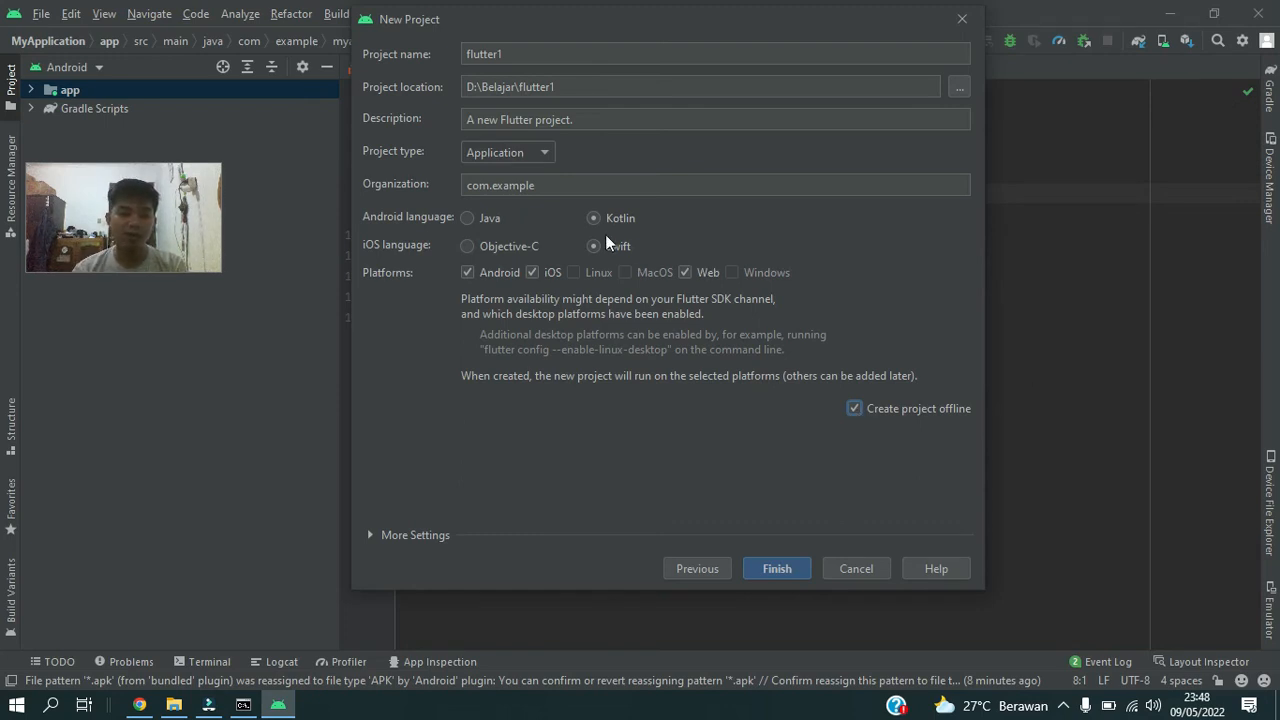
pyautogui.click(468, 218)
pyautogui.click(786, 569)
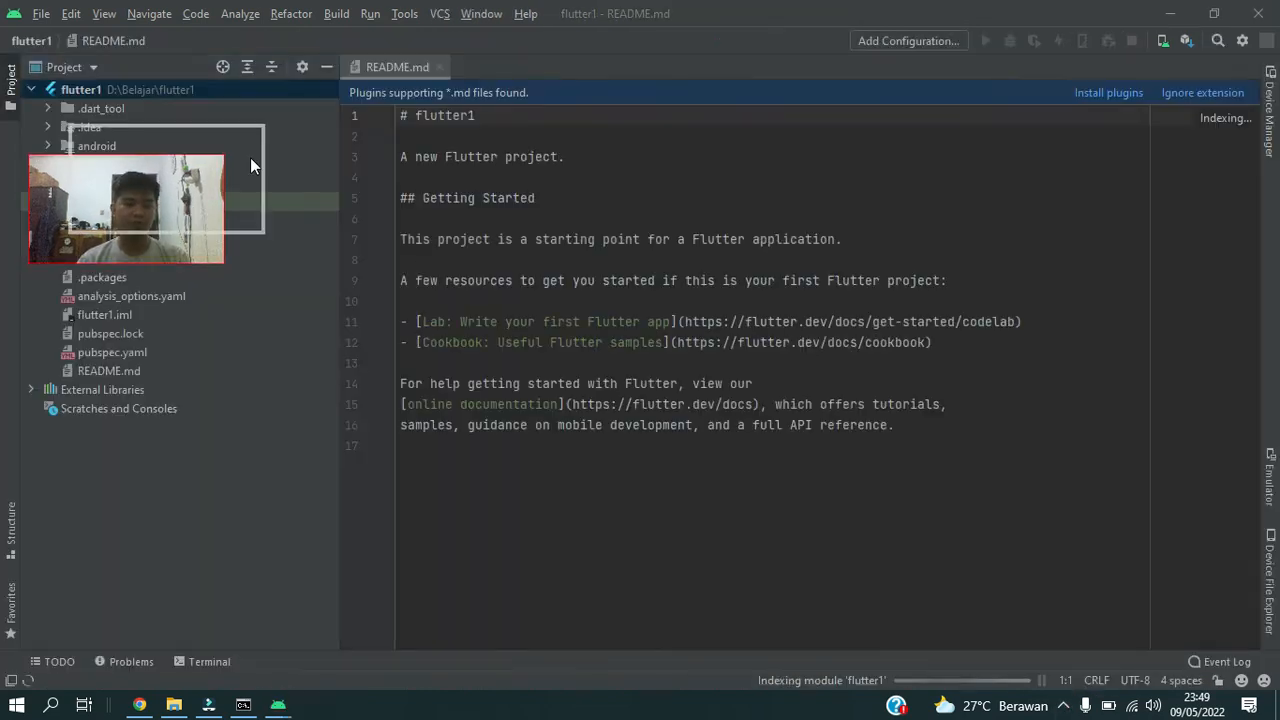
pyautogui.moveTo(250, 157); pyautogui.dragTo(214, 514)
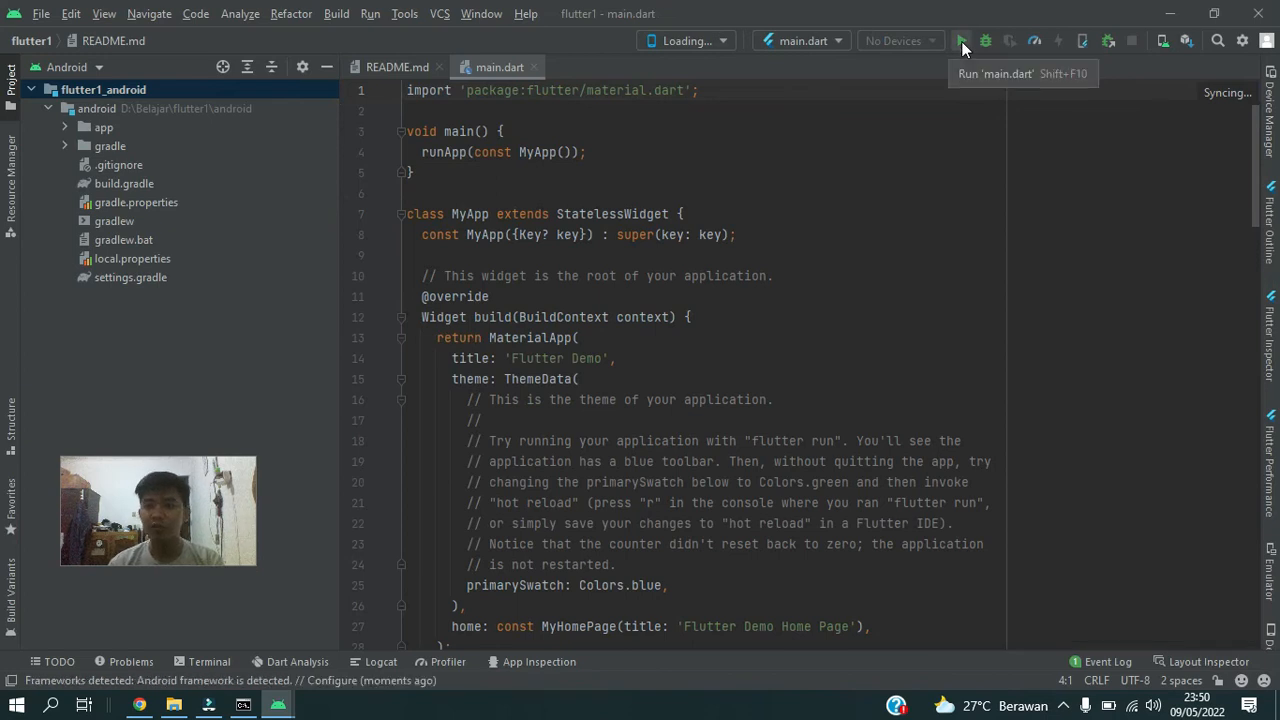
# Select Chrome (web) as the target device and run main.dart.
pyautogui.click(825, 41)
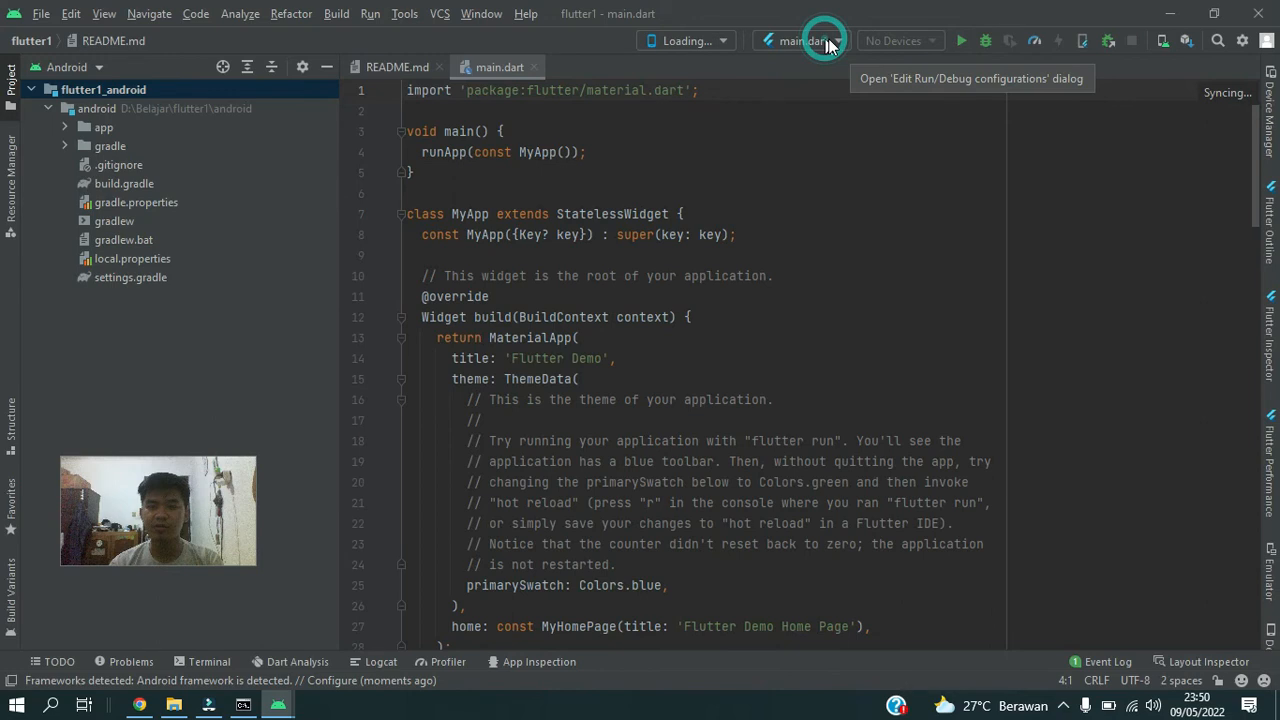
pyautogui.click(707, 43)
pyautogui.click(713, 40)
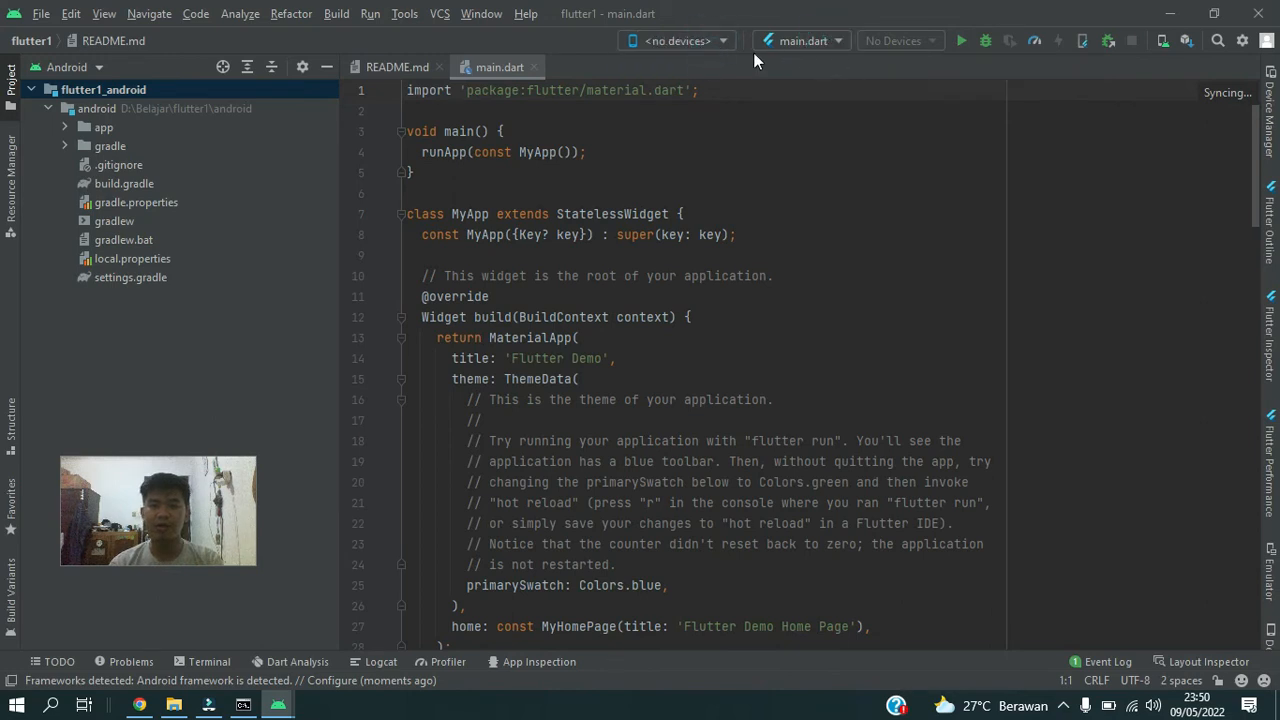
pyautogui.click(715, 43)
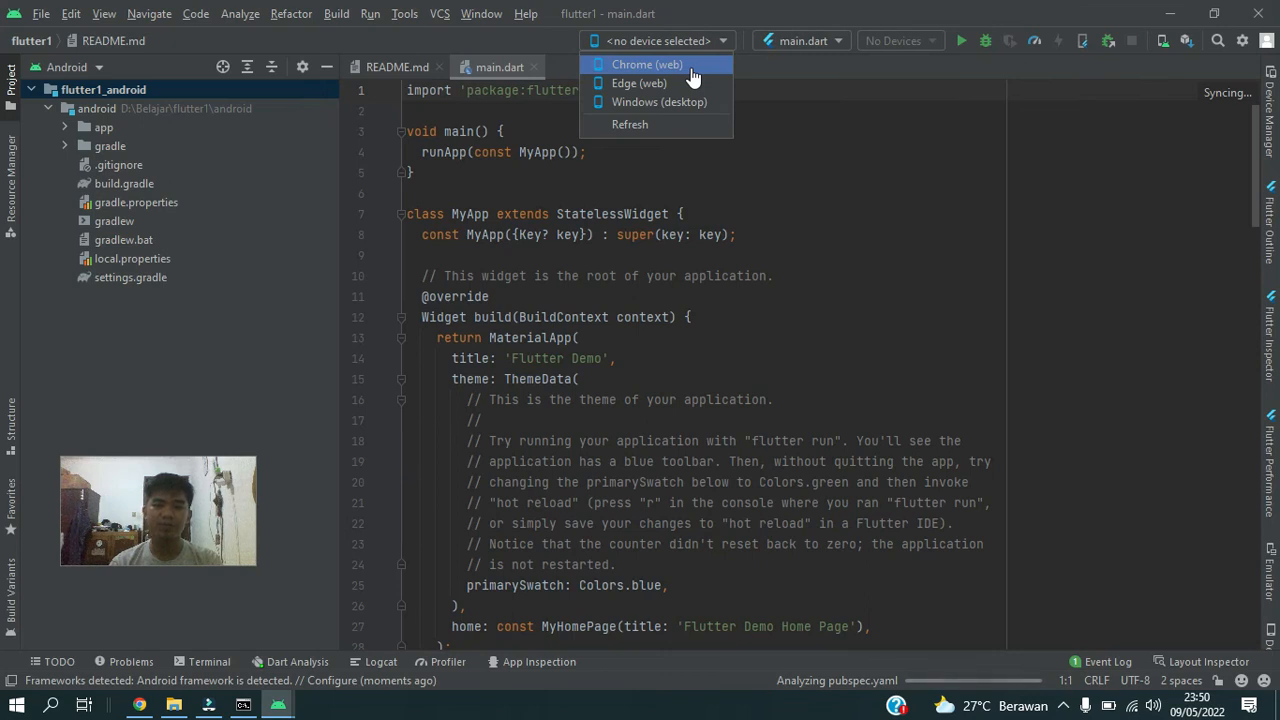
pyautogui.click(693, 66)
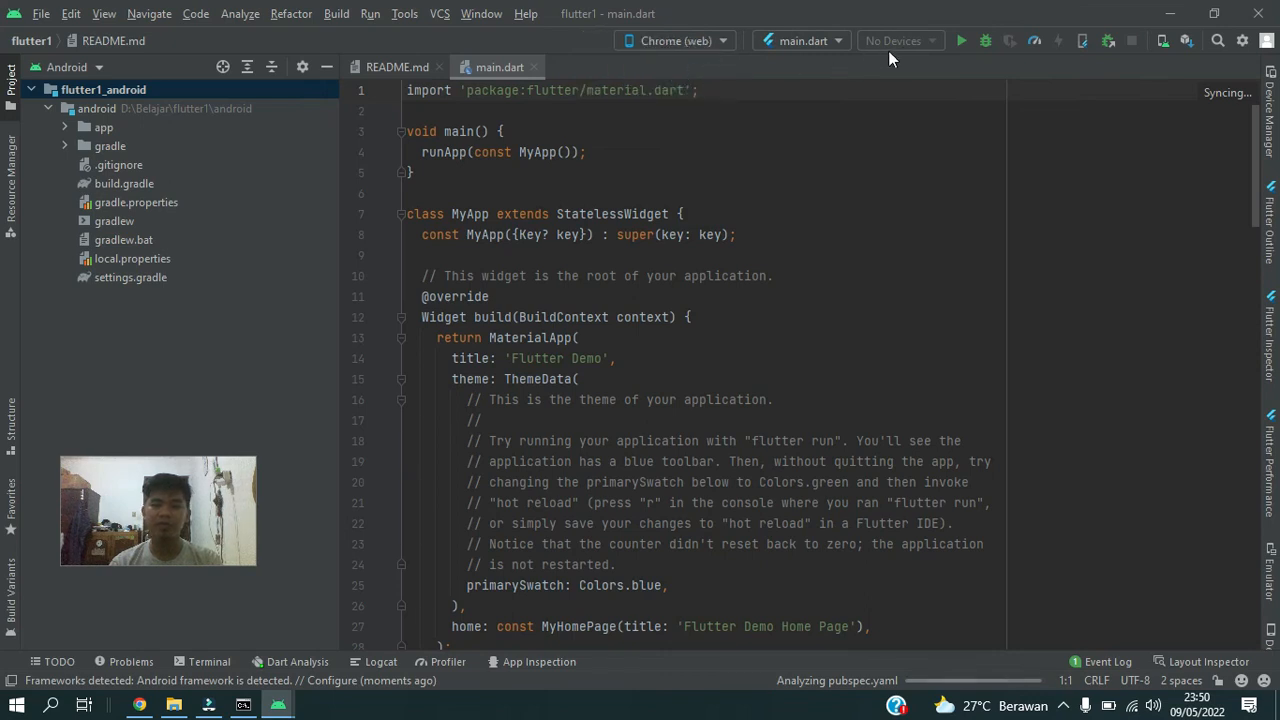
pyautogui.click(839, 38)
pyautogui.click(839, 38)
pyautogui.click(962, 40)
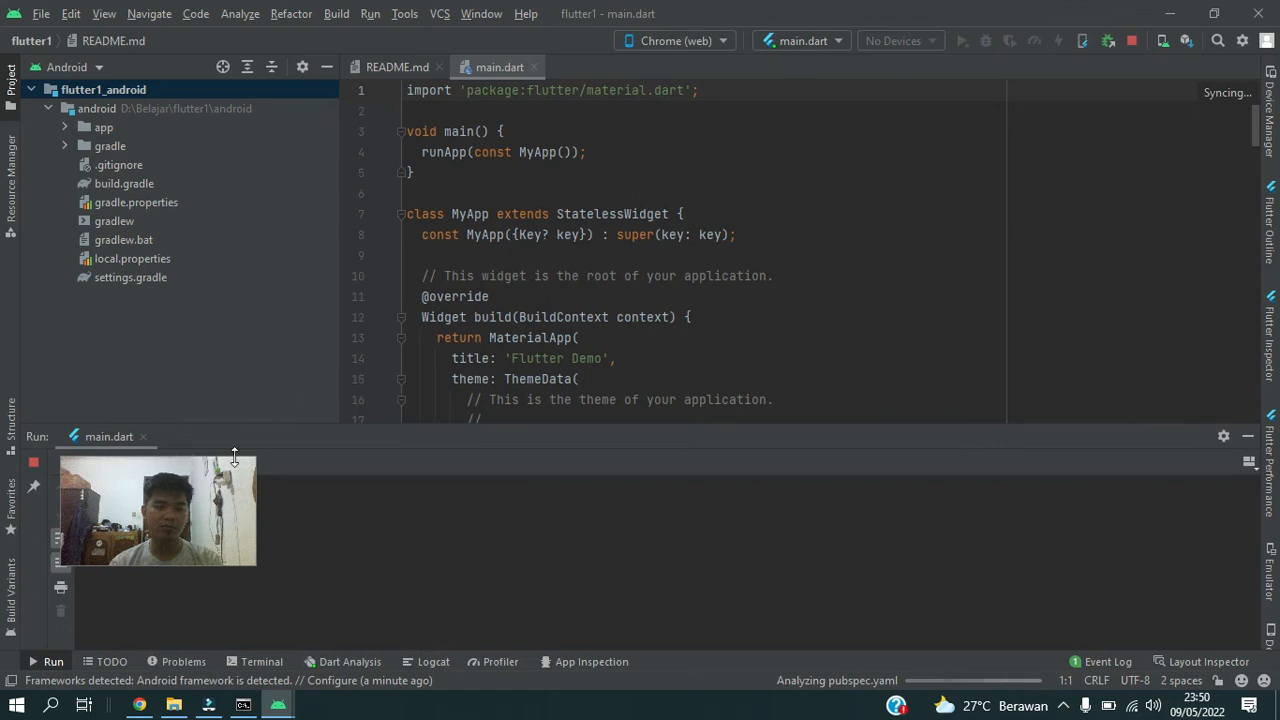
pyautogui.moveTo(214, 491); pyautogui.dragTo(211, 347)
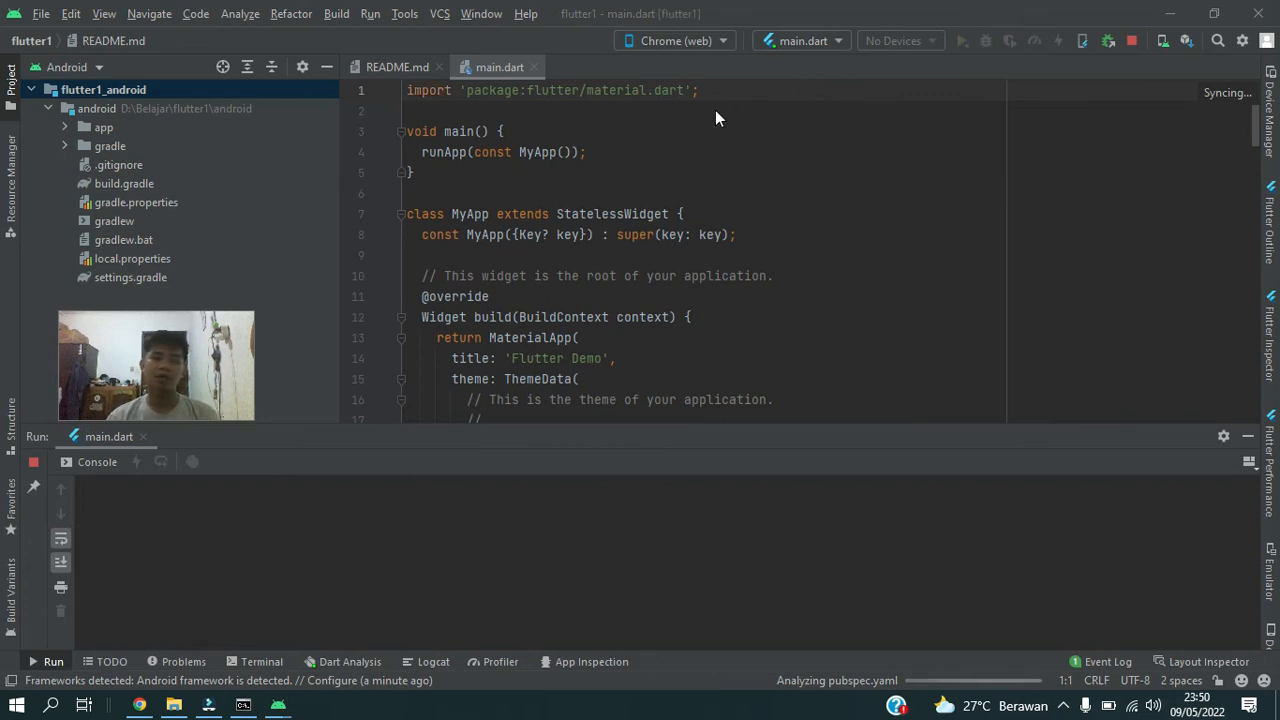
# Skim the main.dart code and switch to the Command Prompt window to view the flutter doctor summary.
pyautogui.scroll(-5, 668, 193)
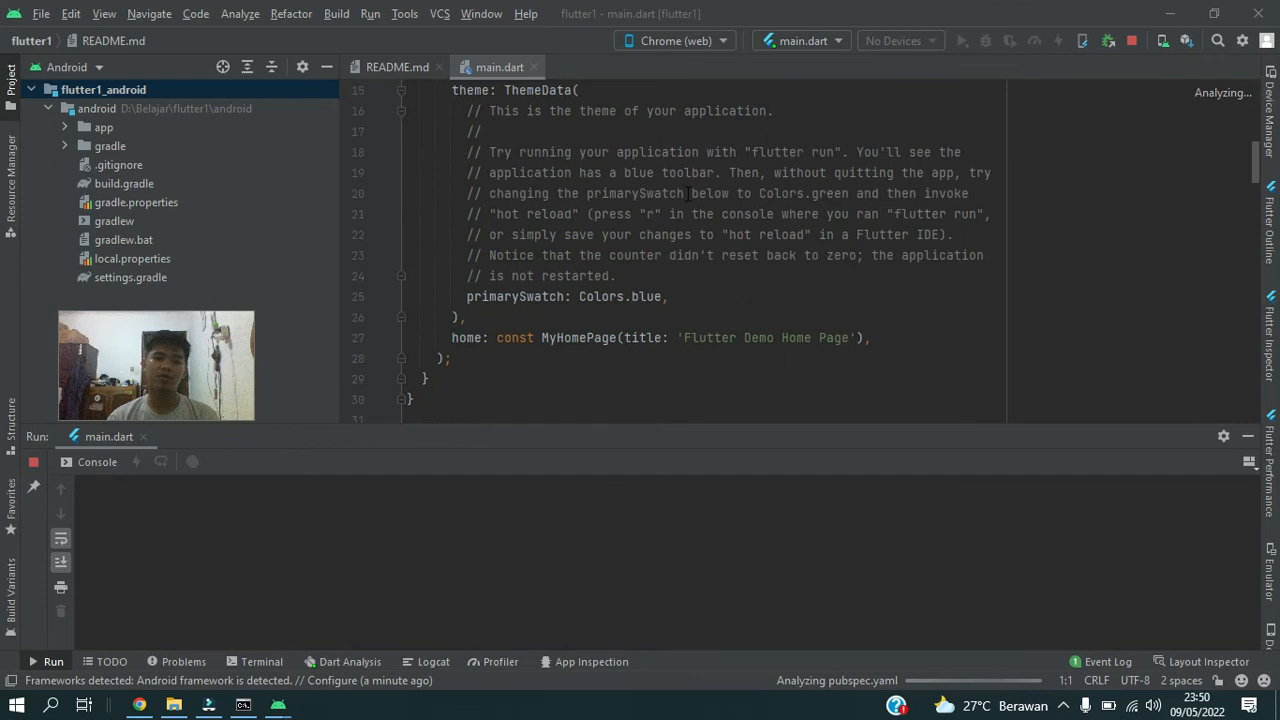
pyautogui.scroll(5, 690, 195)
pyautogui.scroll(-3, 671, 236)
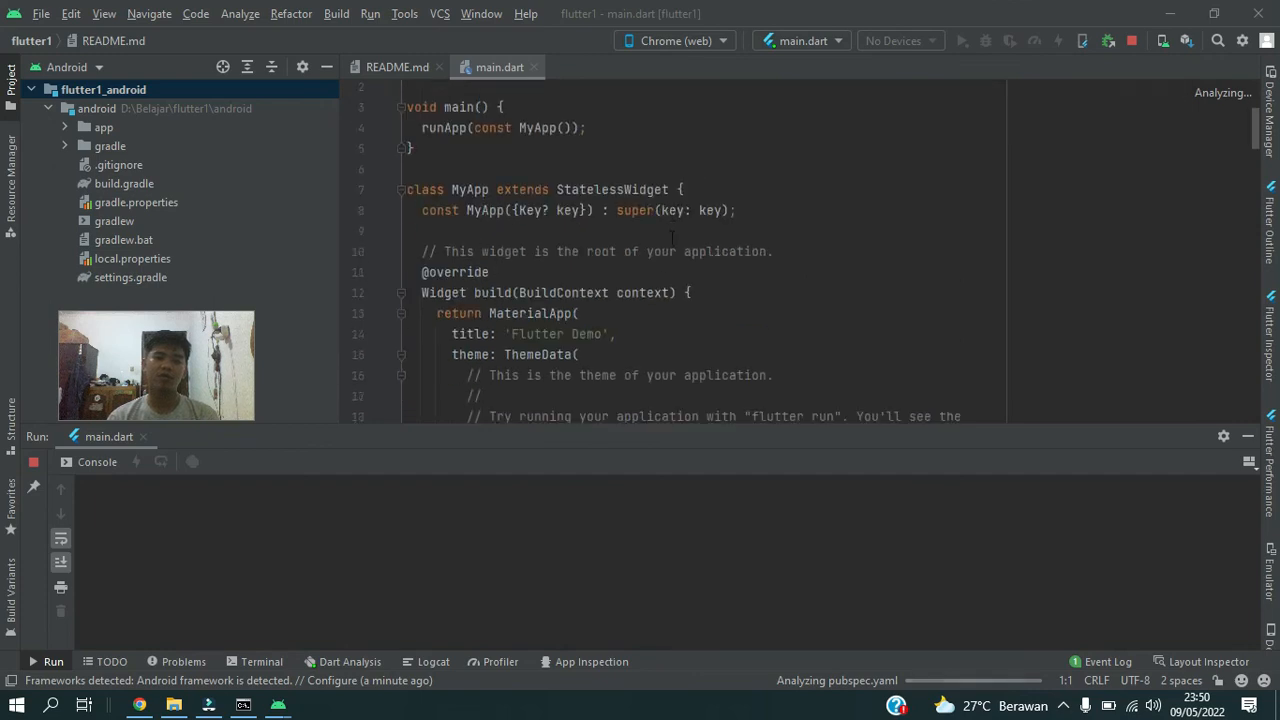
pyautogui.scroll(3, 671, 236)
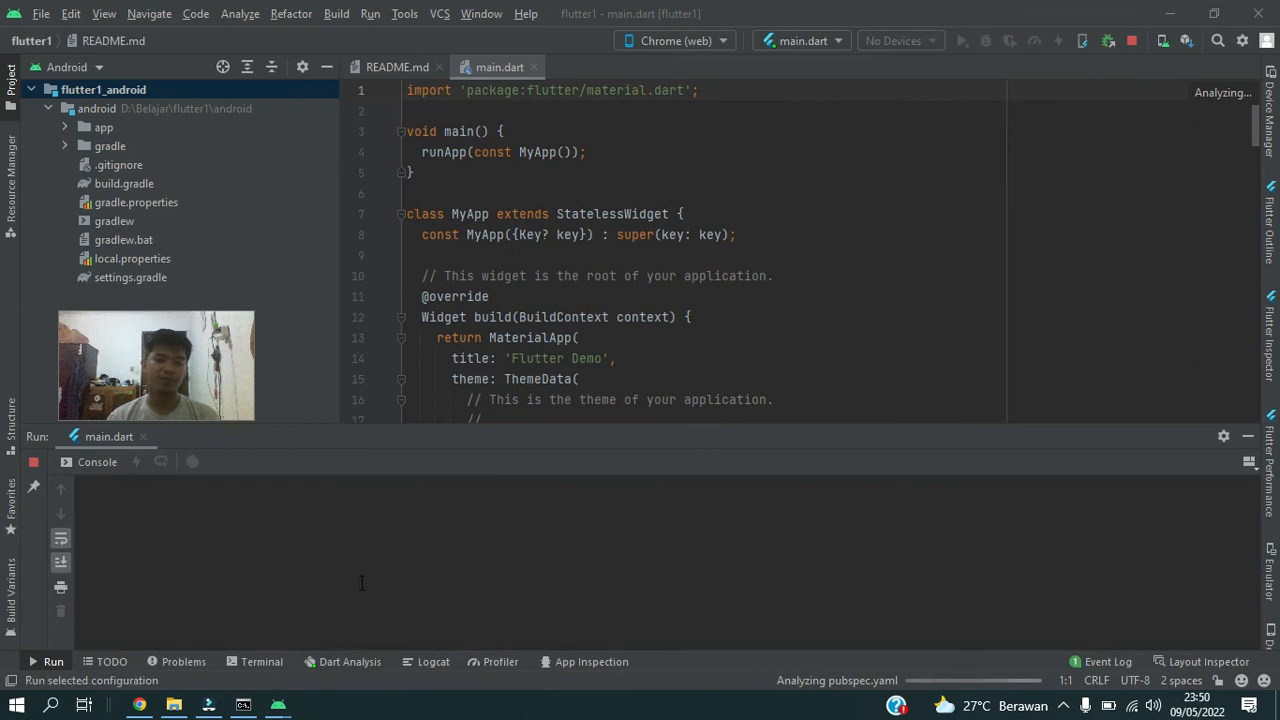
pyautogui.click(243, 705)
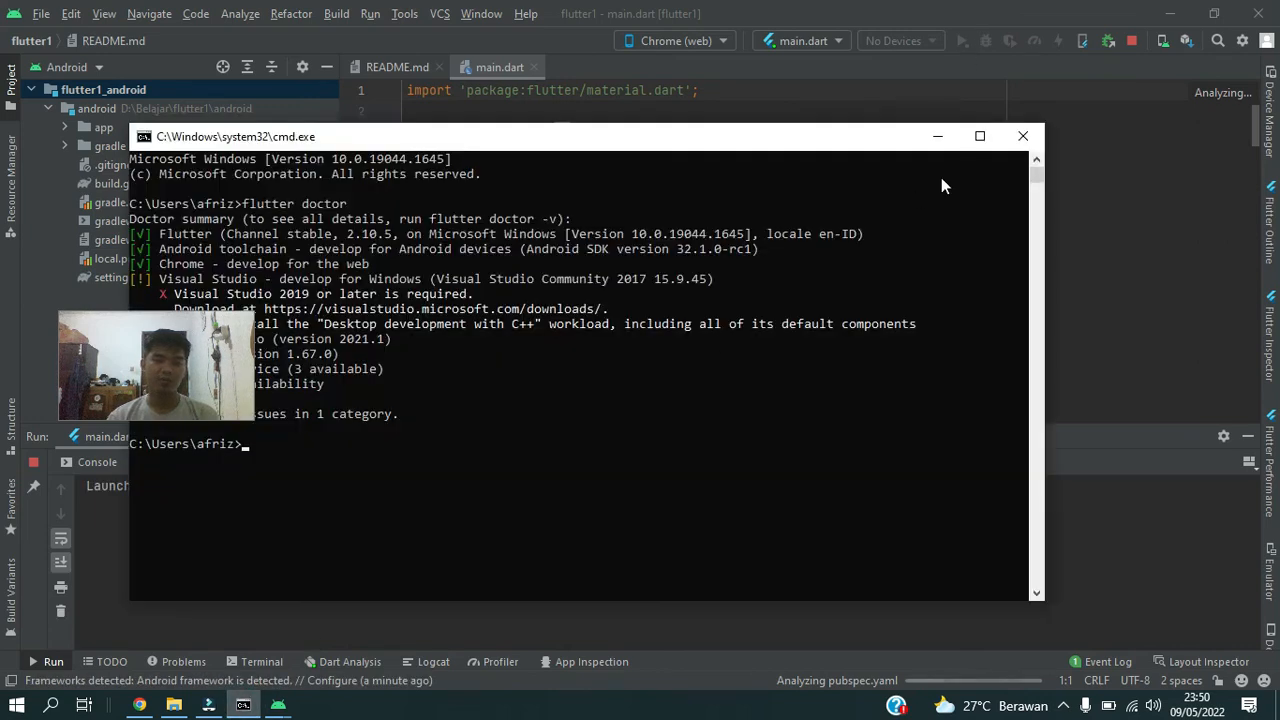
# Close the Command Prompt window, return to the flutter1 project in Android Studio and check its run configuration and target device.
pyautogui.click(1027, 136)
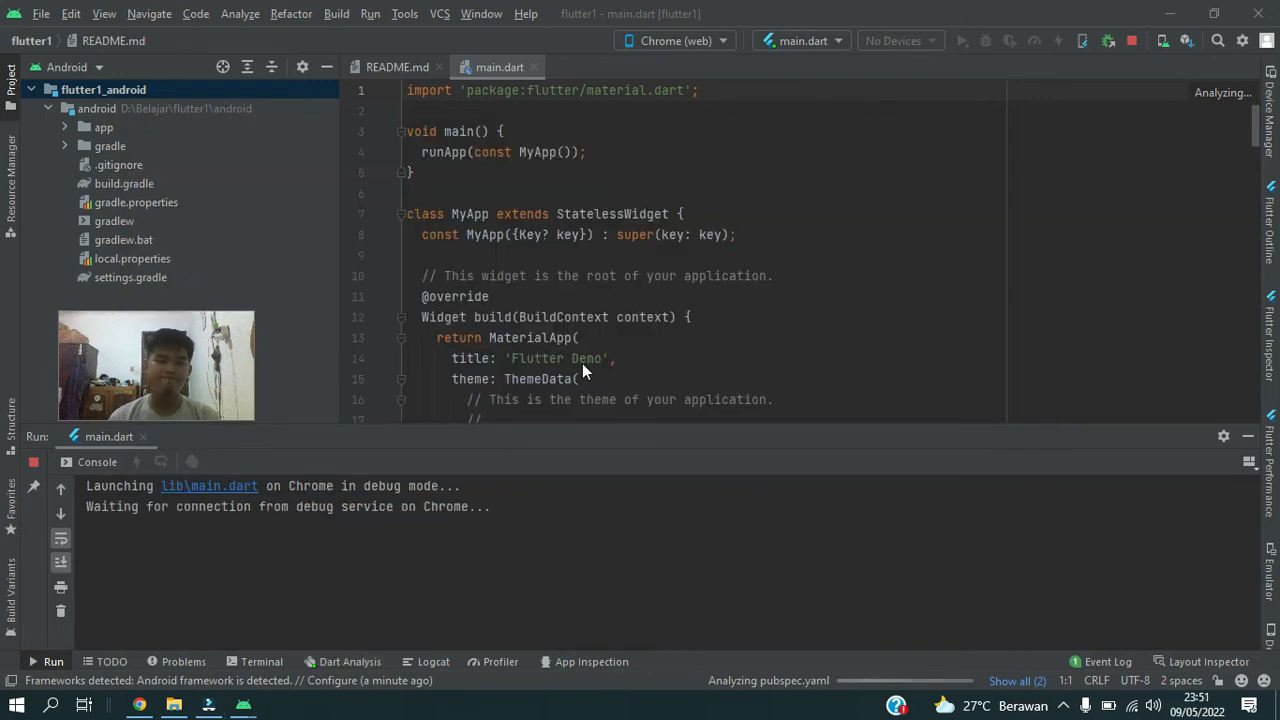
pyautogui.click(142, 705)
pyautogui.click(243, 705)
pyautogui.click(350, 620)
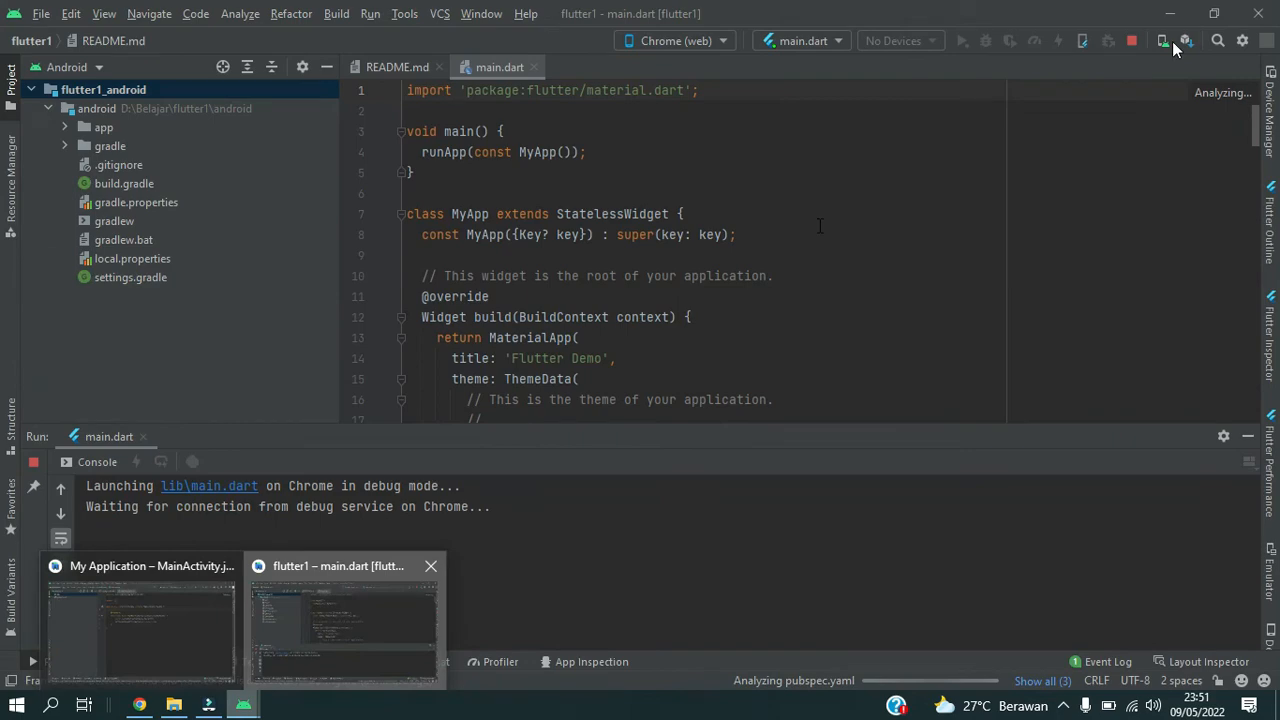
pyautogui.click(842, 41)
pyautogui.click(722, 41)
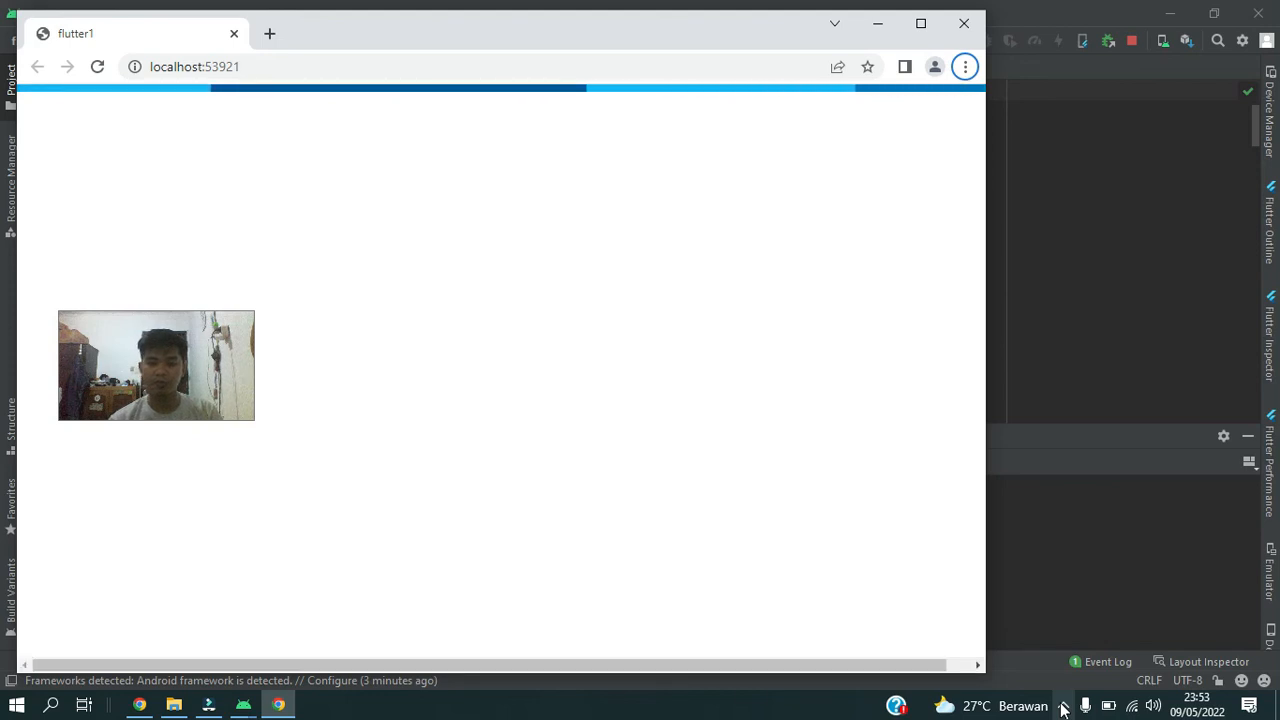
pyautogui.click(1063, 706)
pyautogui.click(1063, 706)
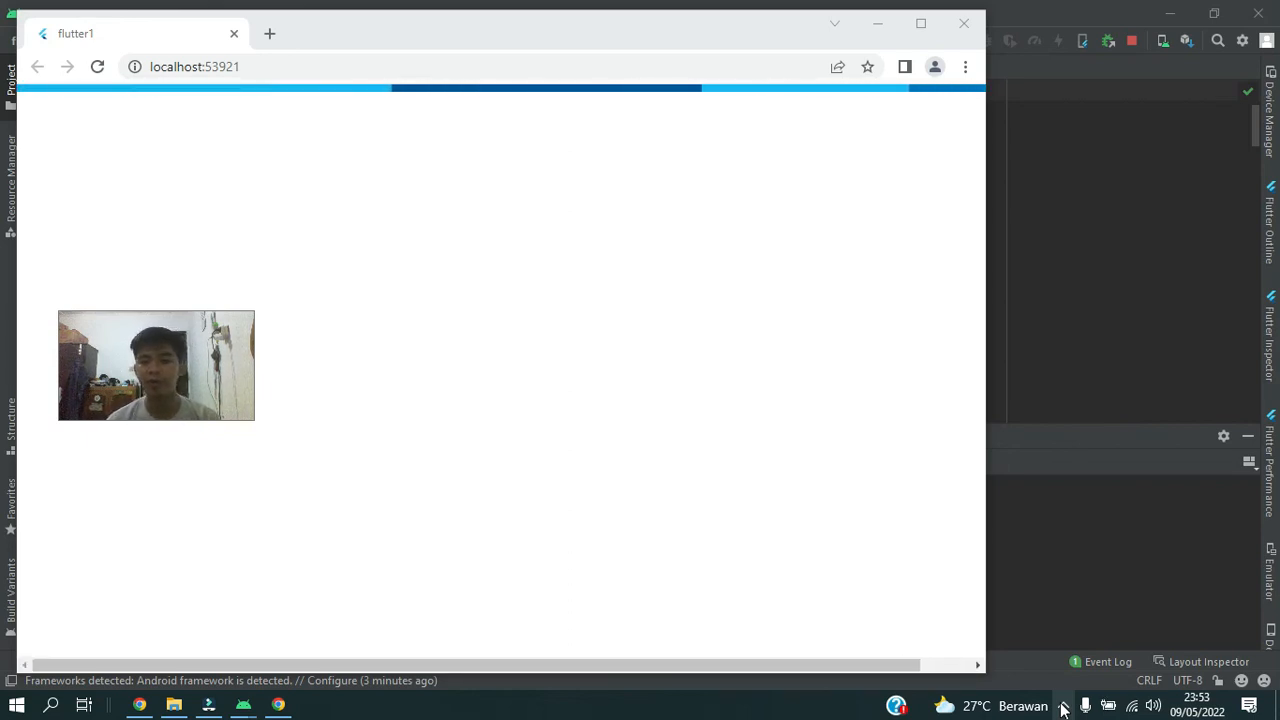
pyautogui.moveTo(205, 378); pyautogui.dragTo(166, 316)
# Shrink the Chrome window with the Flutter demo app to about half the screen width and compare it with the project in Android Studio.
pyautogui.click(878, 24)
pyautogui.click(804, 41)
pyautogui.click(278, 705)
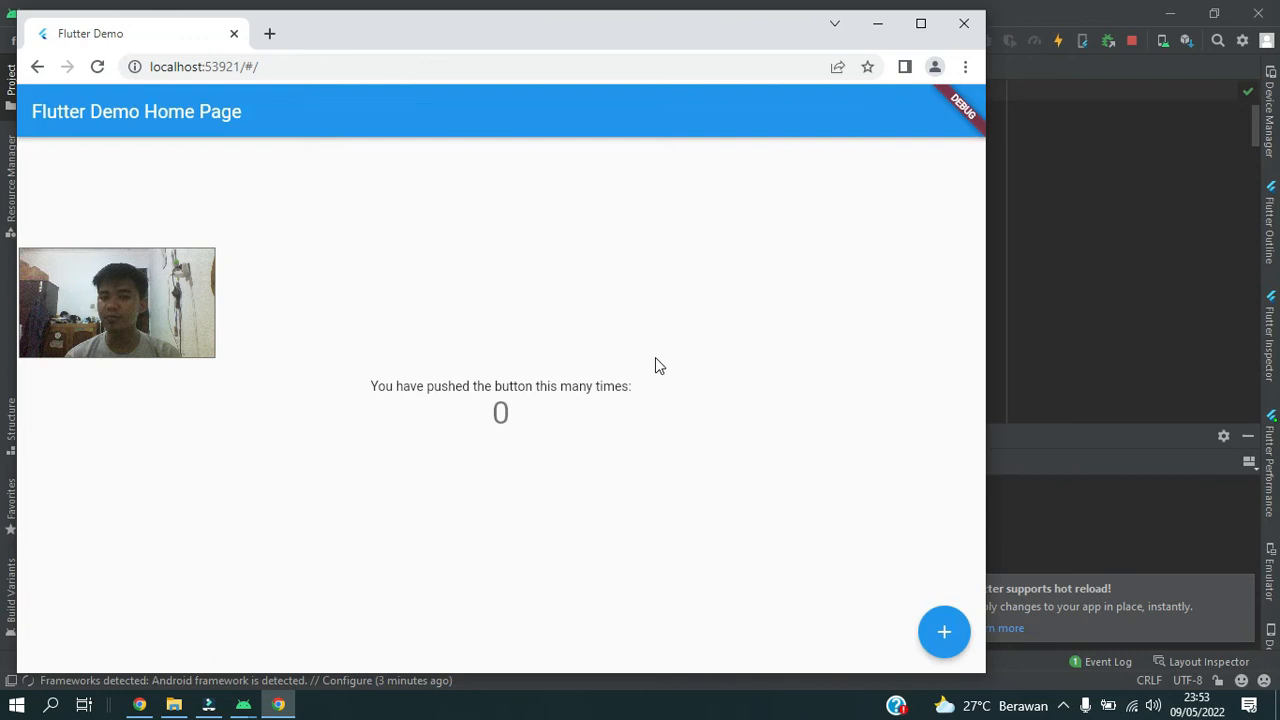
pyautogui.moveTo(985, 678); pyautogui.dragTo(610, 606)
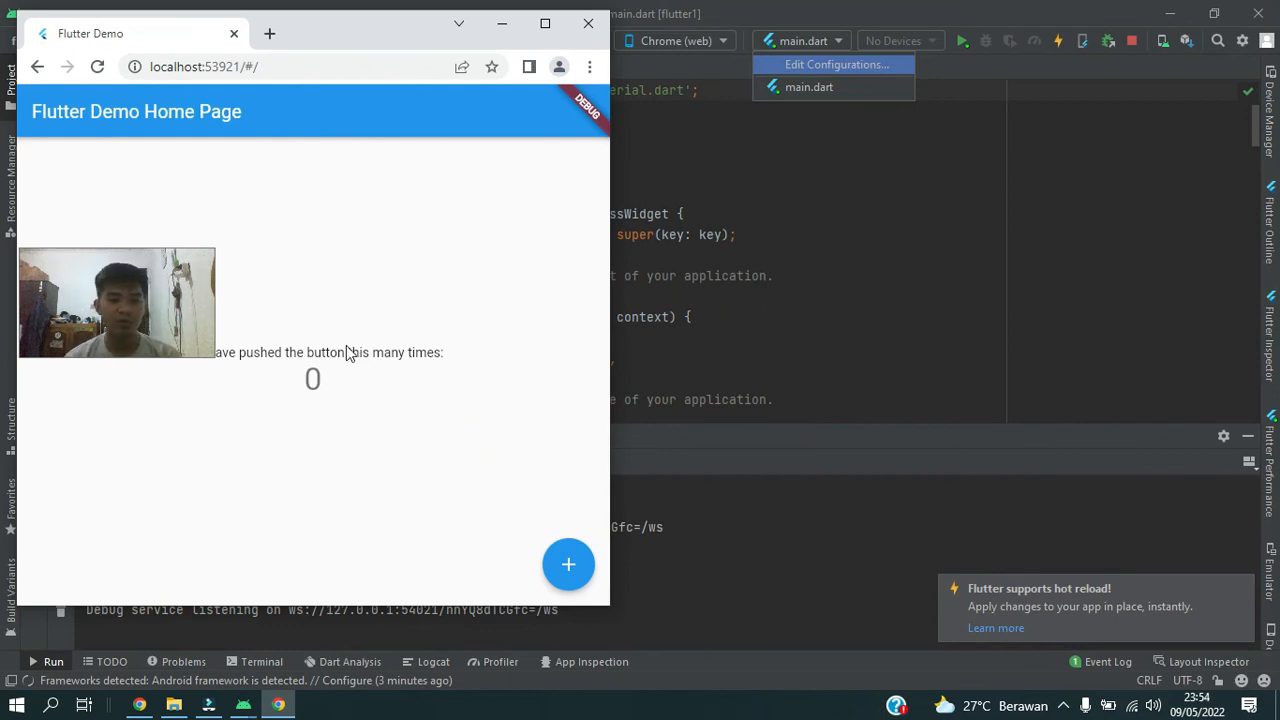
pyautogui.click(959, 173)
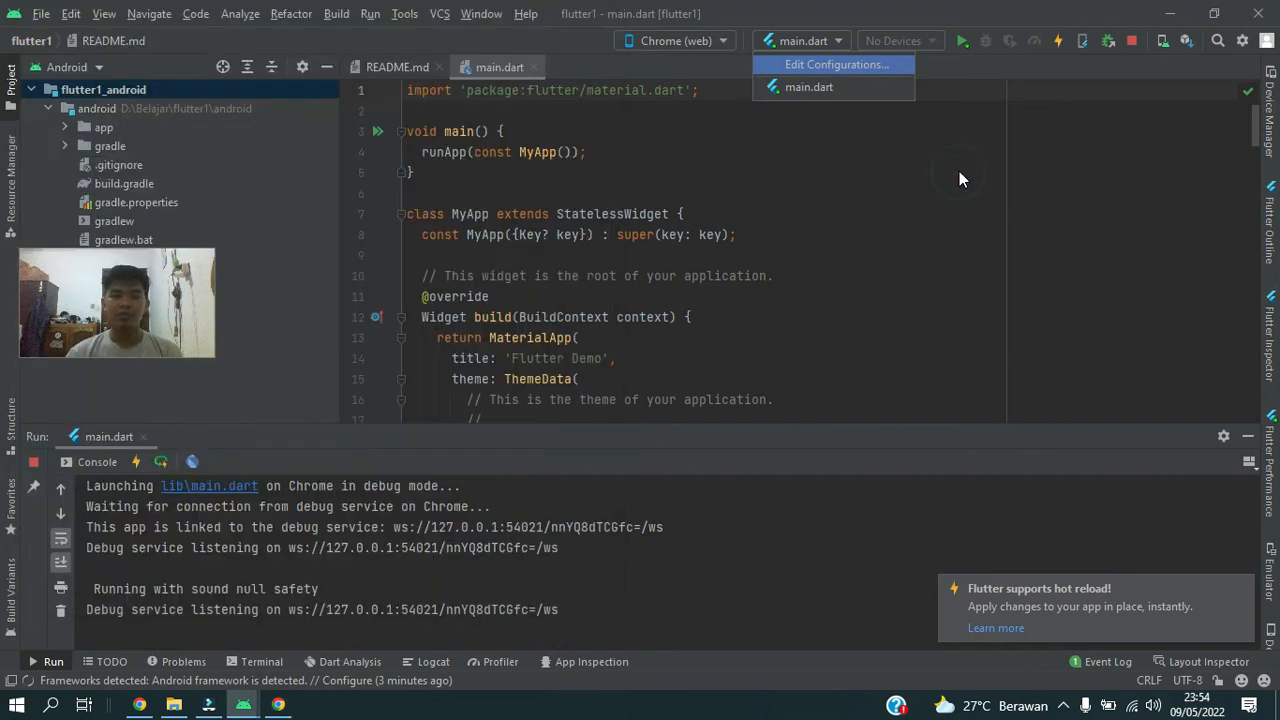
pyautogui.click(285, 707)
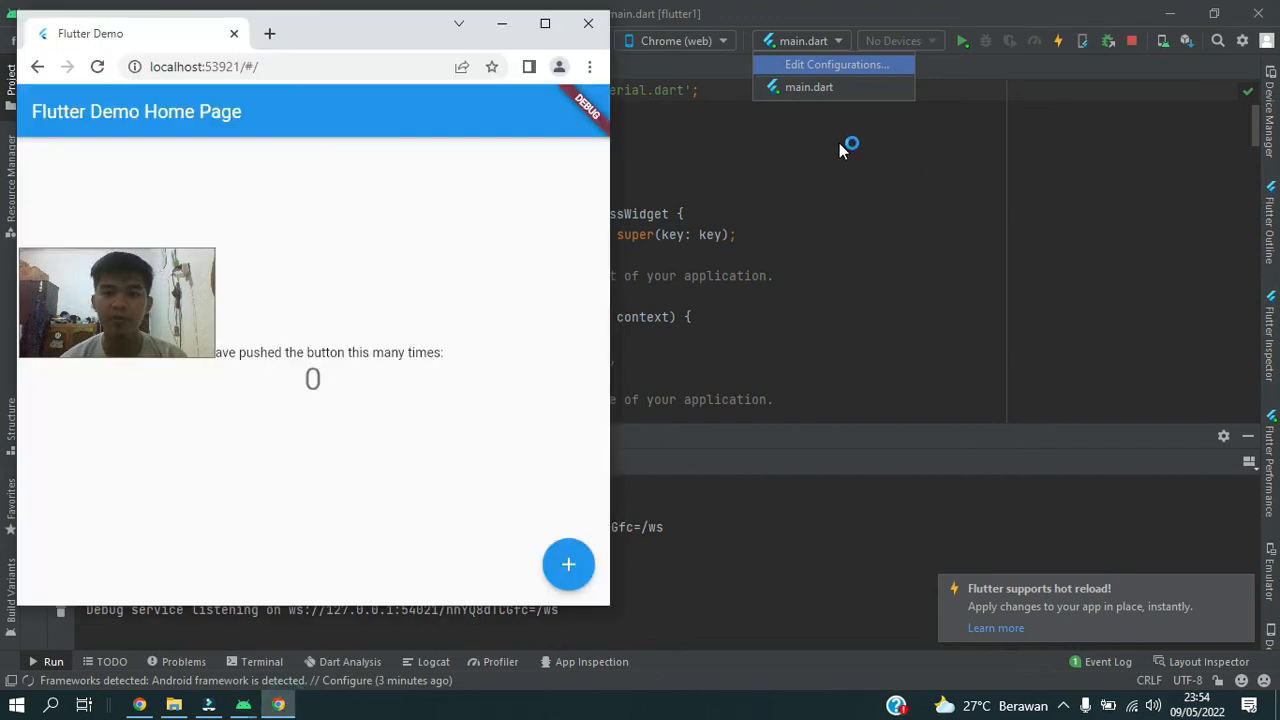
pyautogui.moveTo(96, 308); pyautogui.dragTo(99, 516)
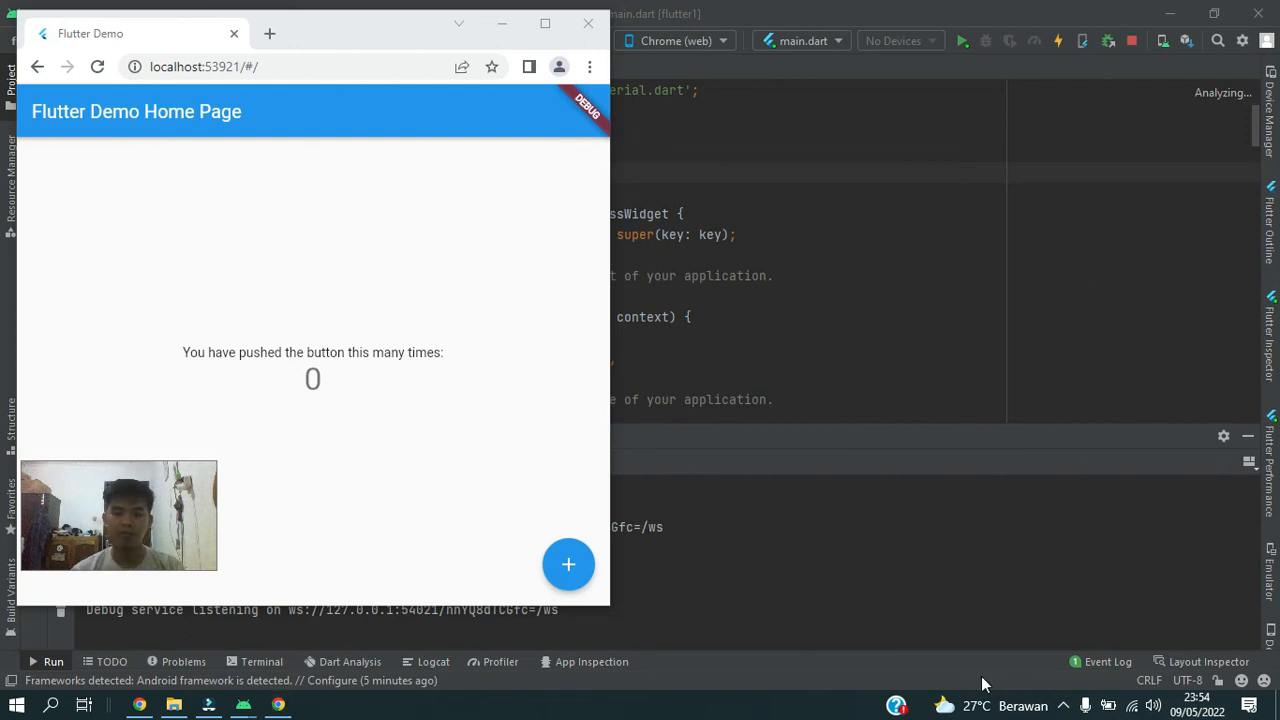
# Rerun main.dart on Chrome (web) from Android Studio and view the demo app in the browser.
pyautogui.click(962, 41)
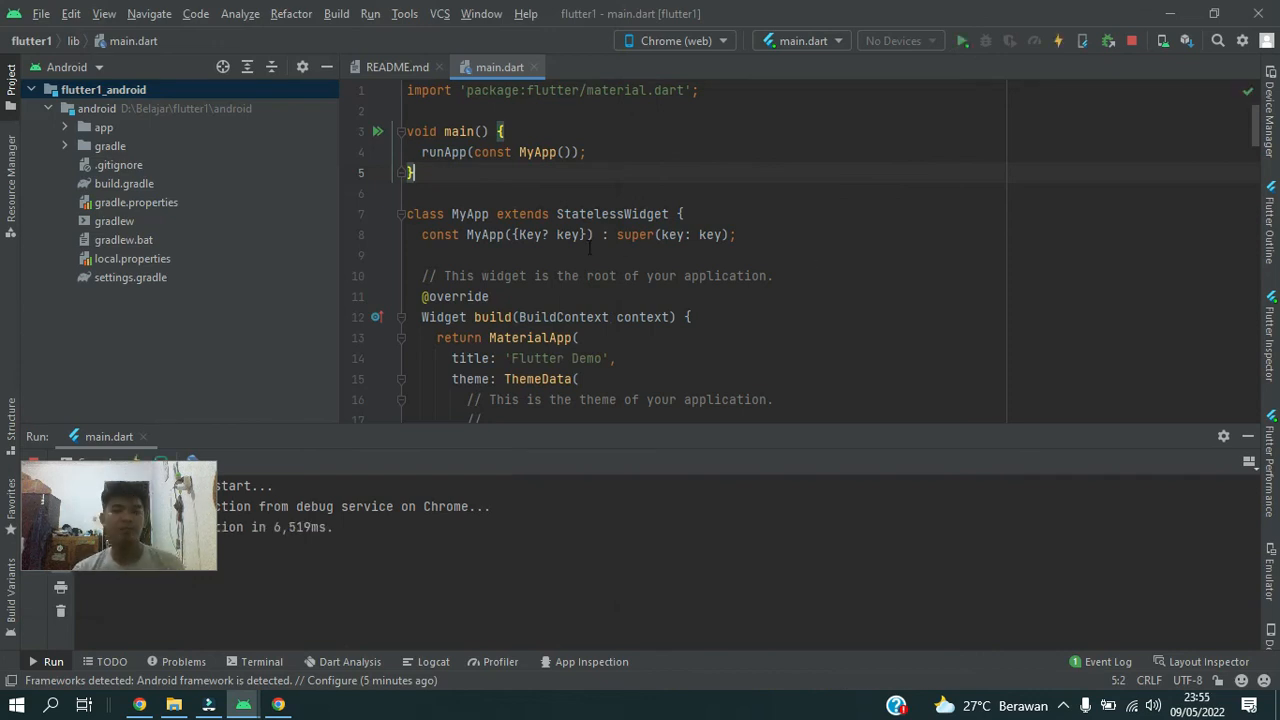
pyautogui.click(278, 704)
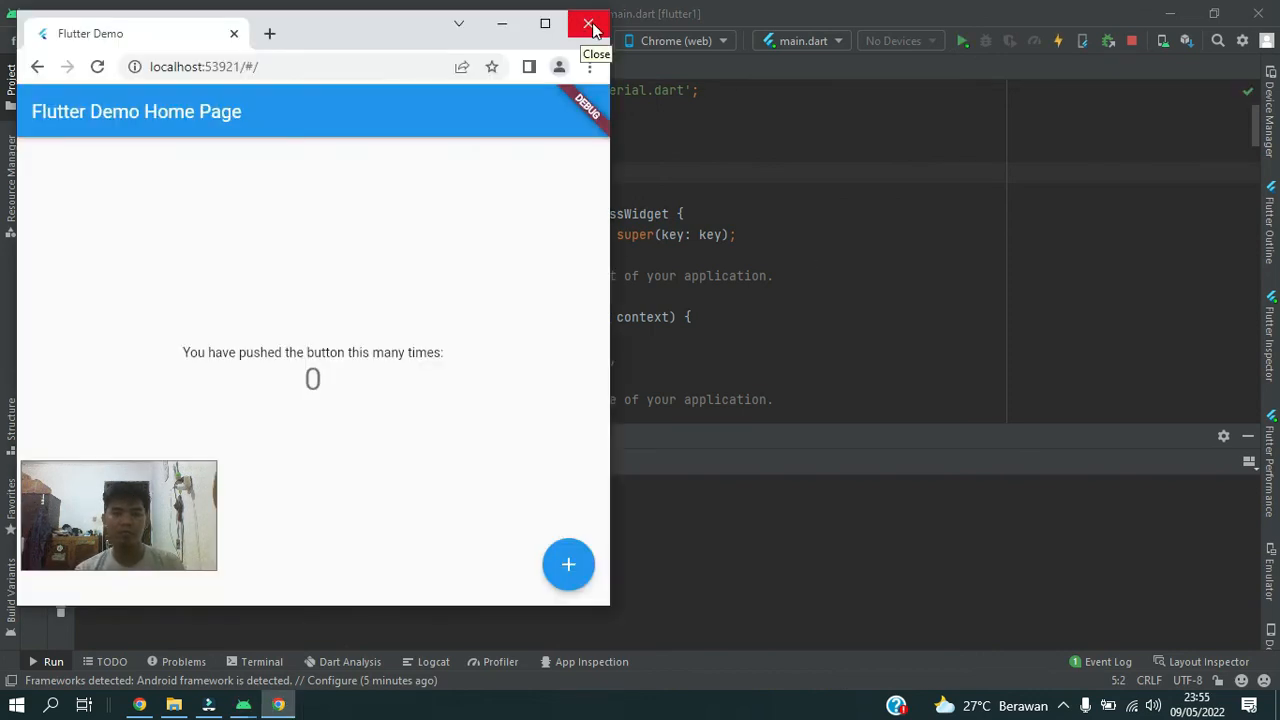
# Close the Chrome window running the demo app and close the flutter1 project window in Android Studio.
pyautogui.click(589, 24)
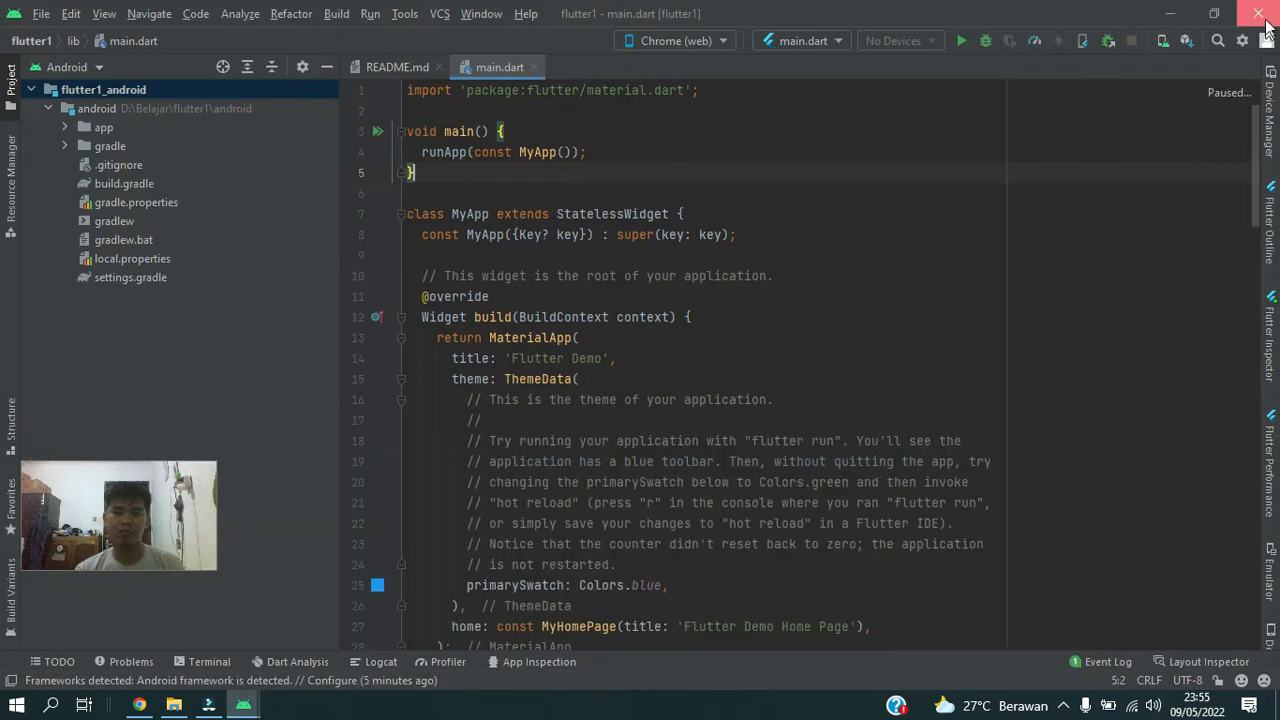
pyautogui.click(1263, 24)
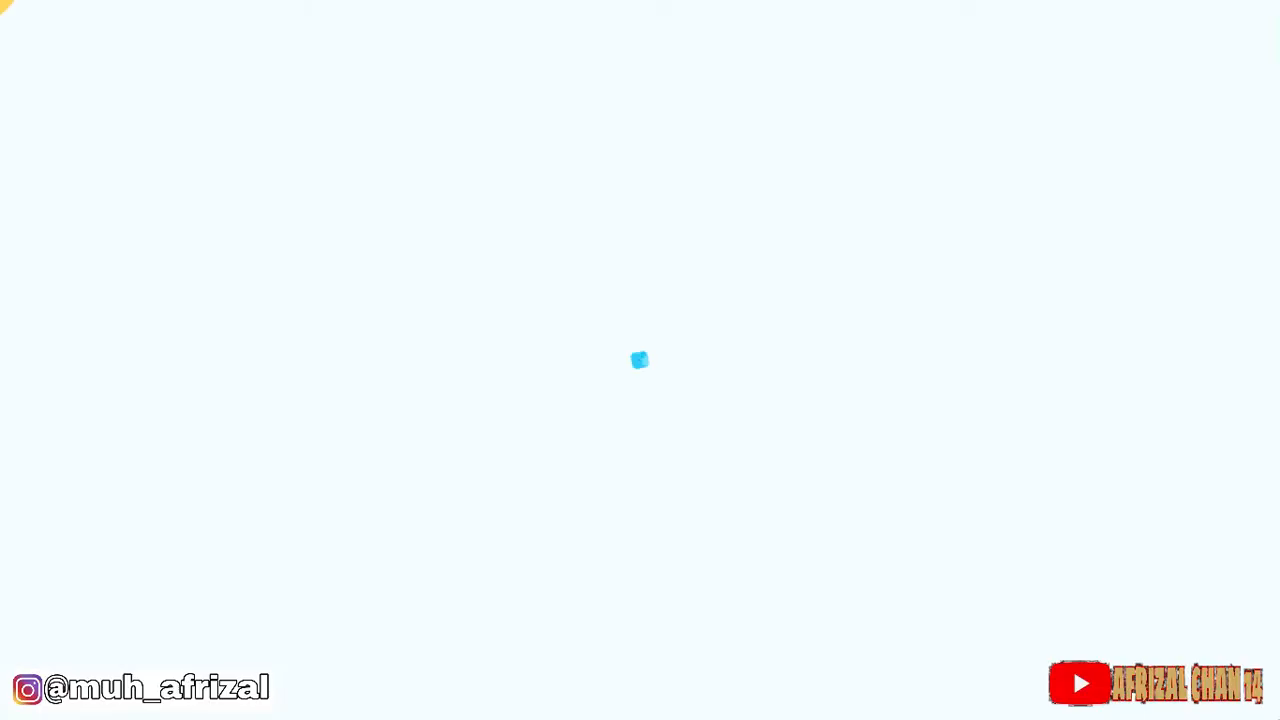